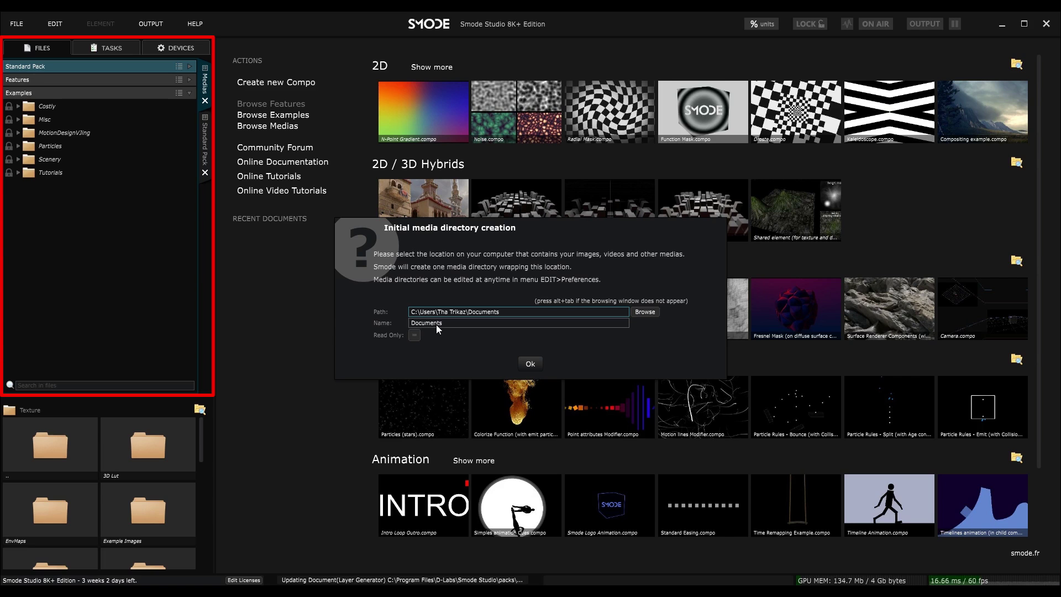
- Browse to the Smode Medias folder, make it the initial media directory, and collapse Examples
click(645, 312)
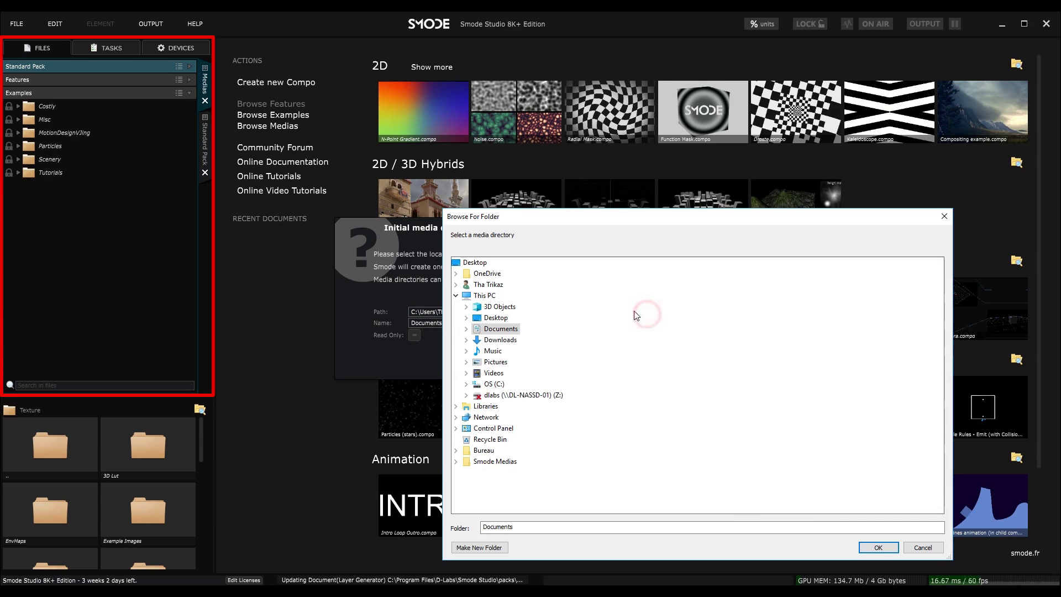
click(488, 462)
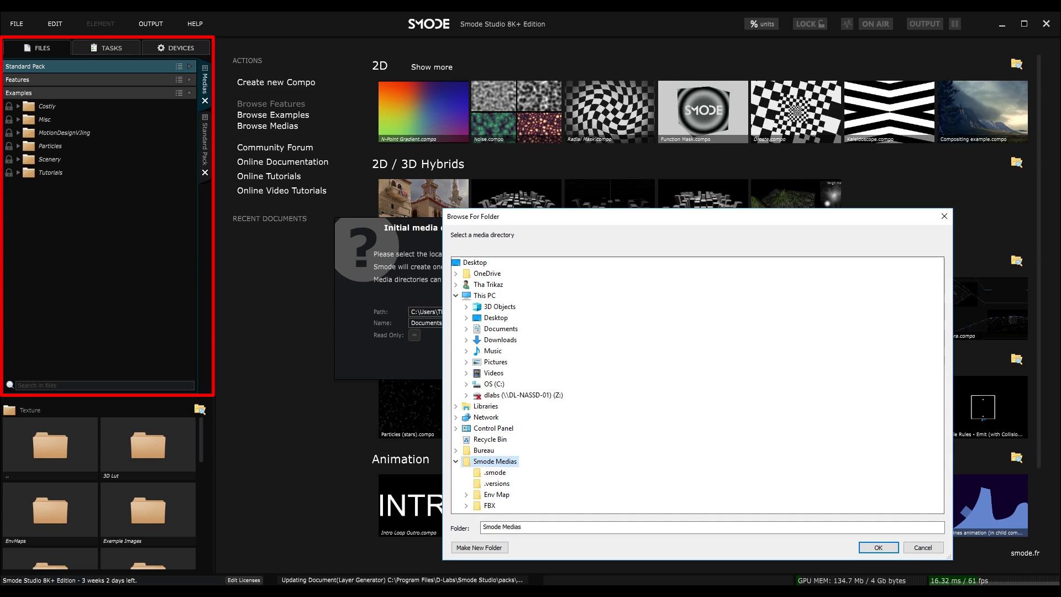
click(888, 555)
click(879, 548)
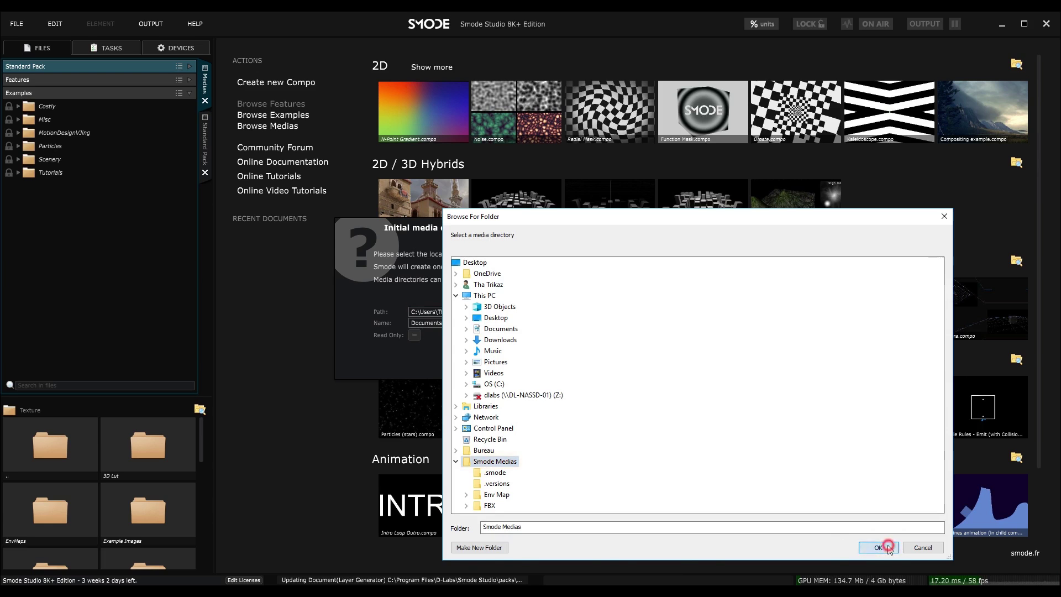
click(537, 364)
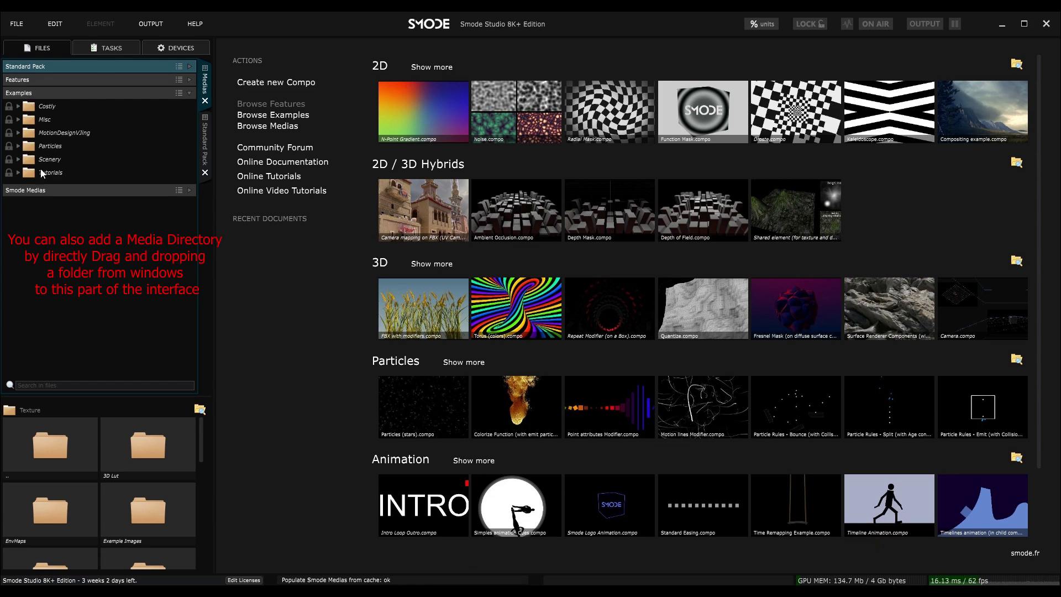
click(35, 94)
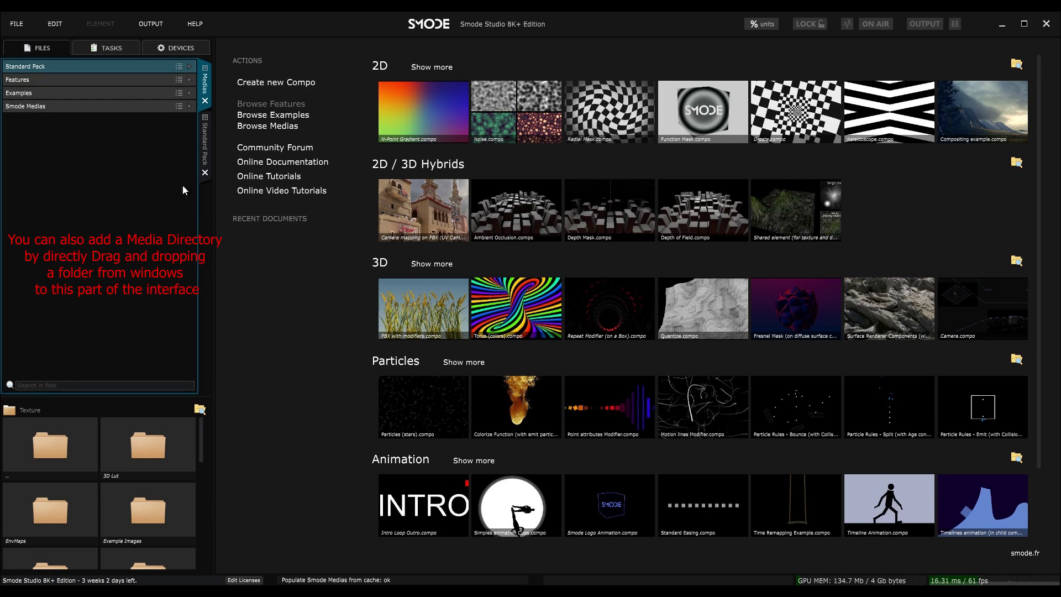
- Widen the files panel and enlarge the media file browser
mouse_move(209, 168)
drag(213, 164, 240, 164)
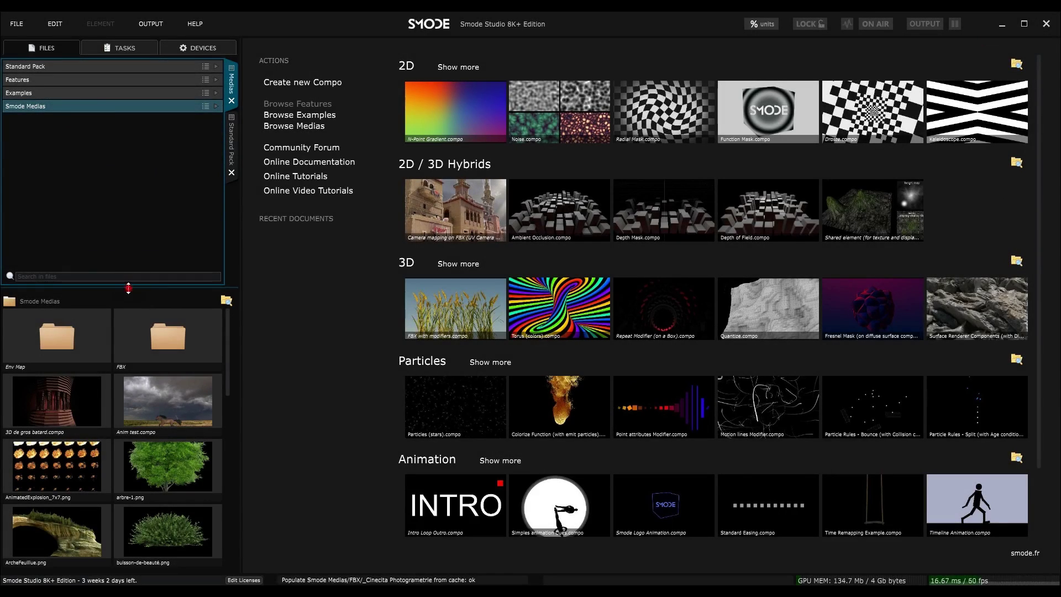
drag(128, 287, 128, 225)
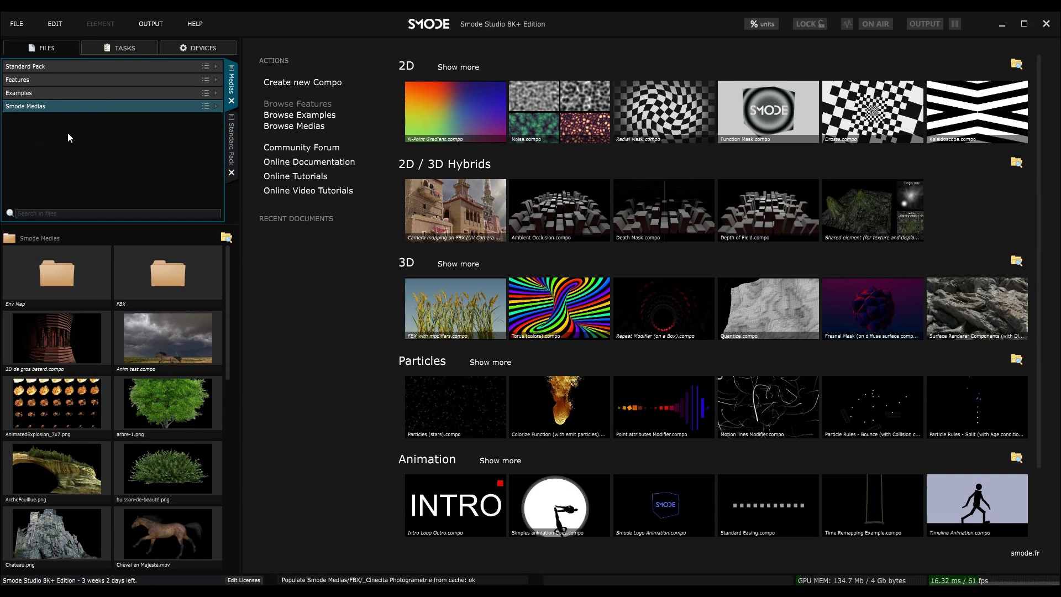
- Open the FBX folder, run Update on its file previews, and show the TASKS list
double_click(60, 107)
click(49, 133)
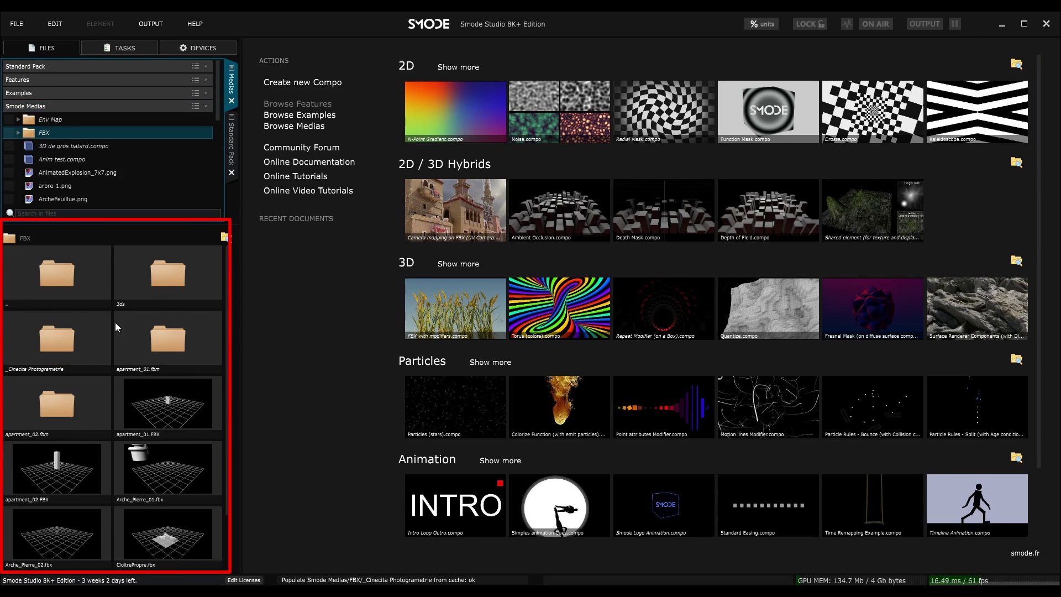
scroll(113, 343, down, 1)
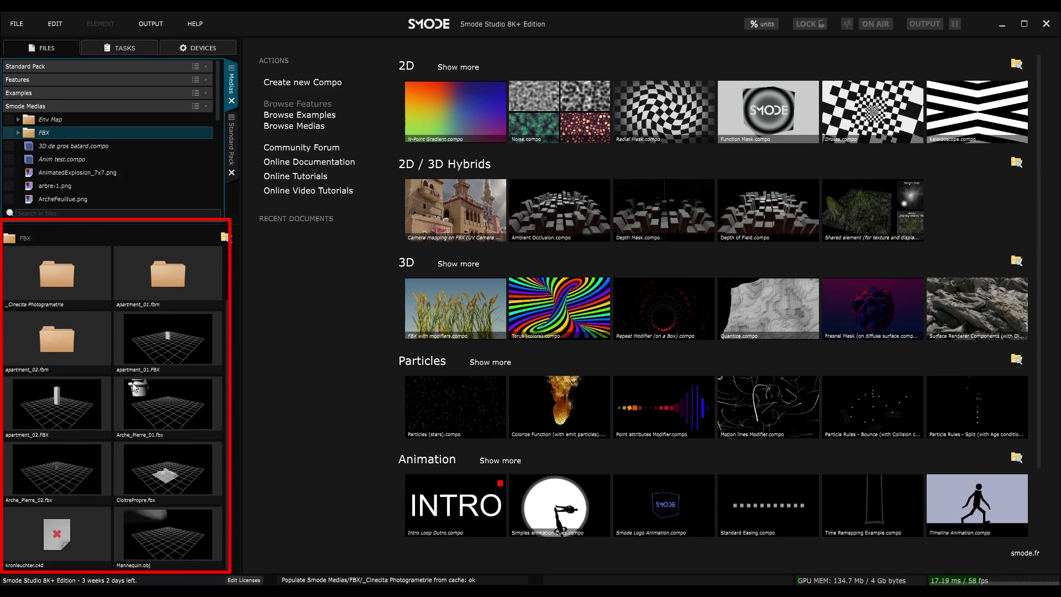
right_click(33, 133)
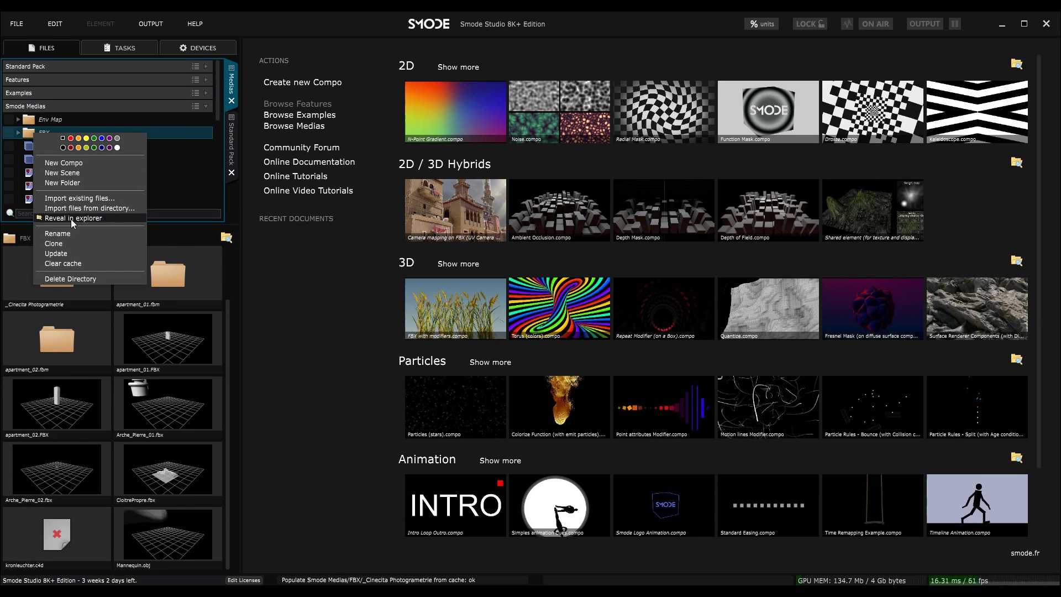
click(69, 252)
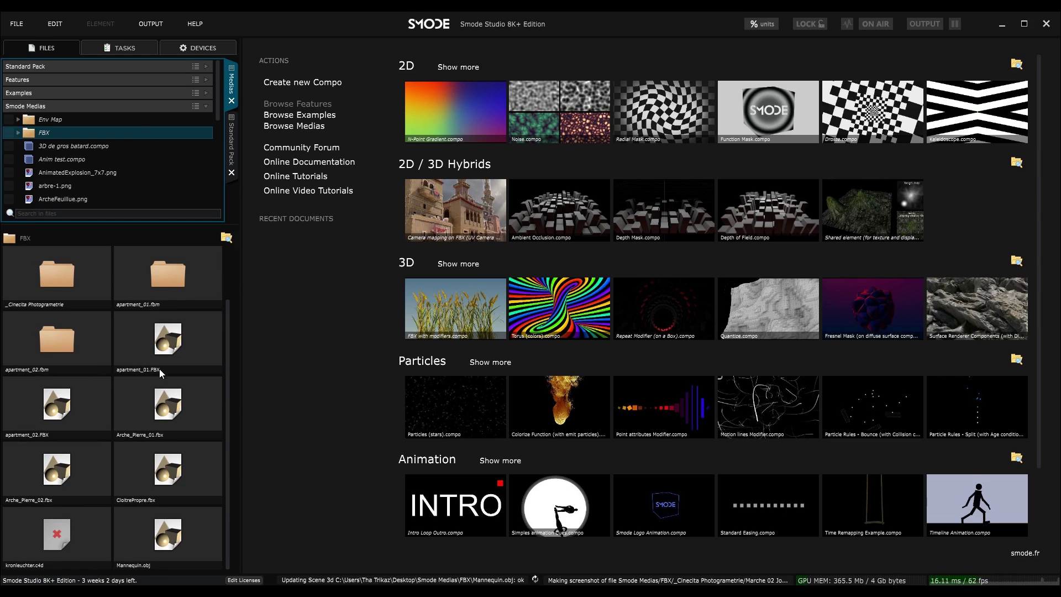
click(118, 52)
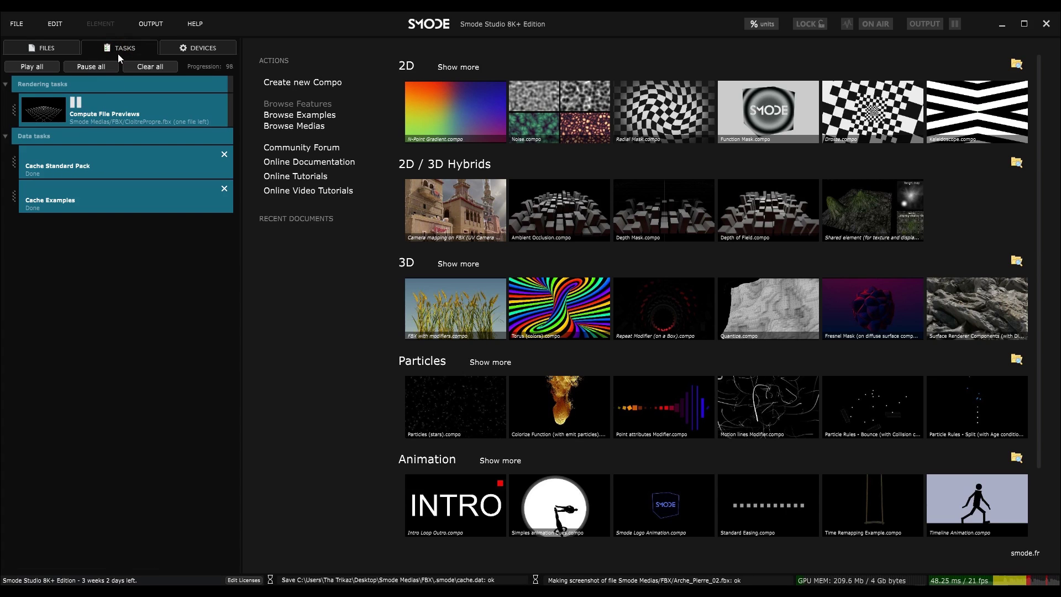
- Check the DEVICES page, then view the Control Inputs and Video Inputs preferences
click(200, 49)
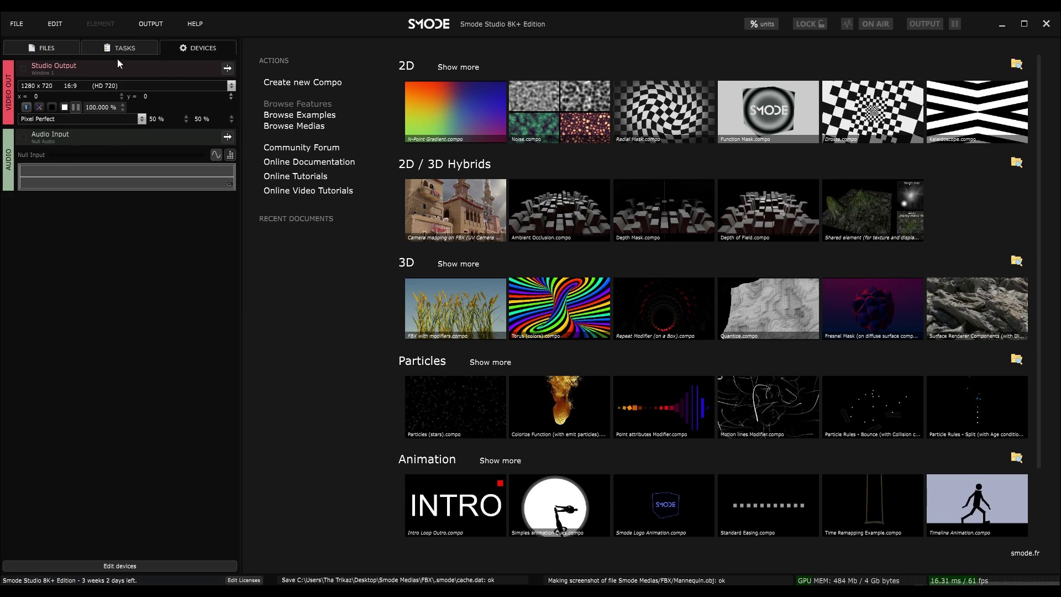
click(54, 24)
click(62, 122)
click(314, 353)
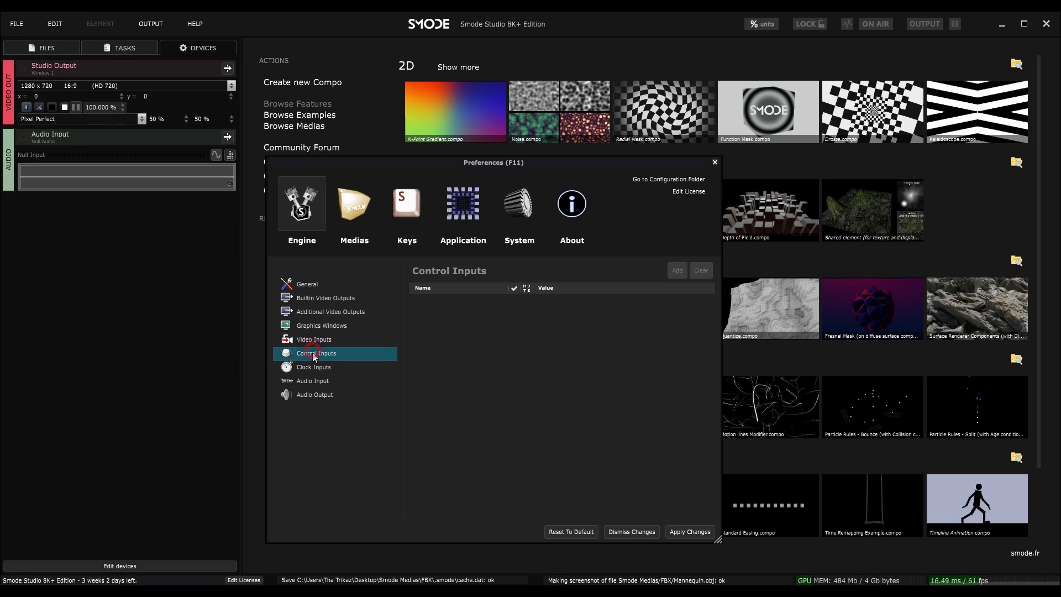
click(313, 340)
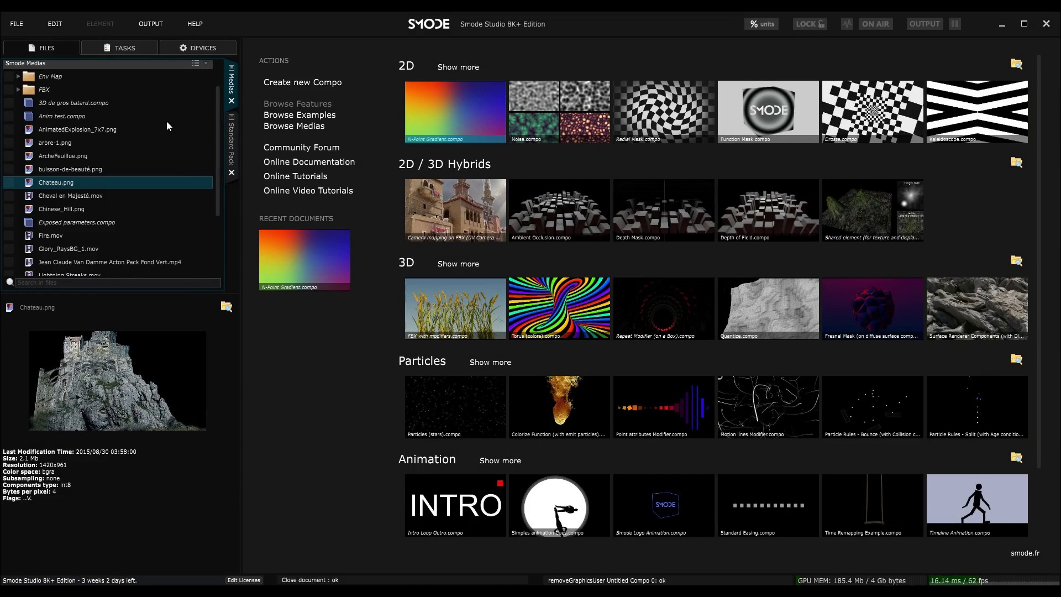
- Create a new compo from File > New Compo at 1920 x 1080 (HD 1080)
click(21, 25)
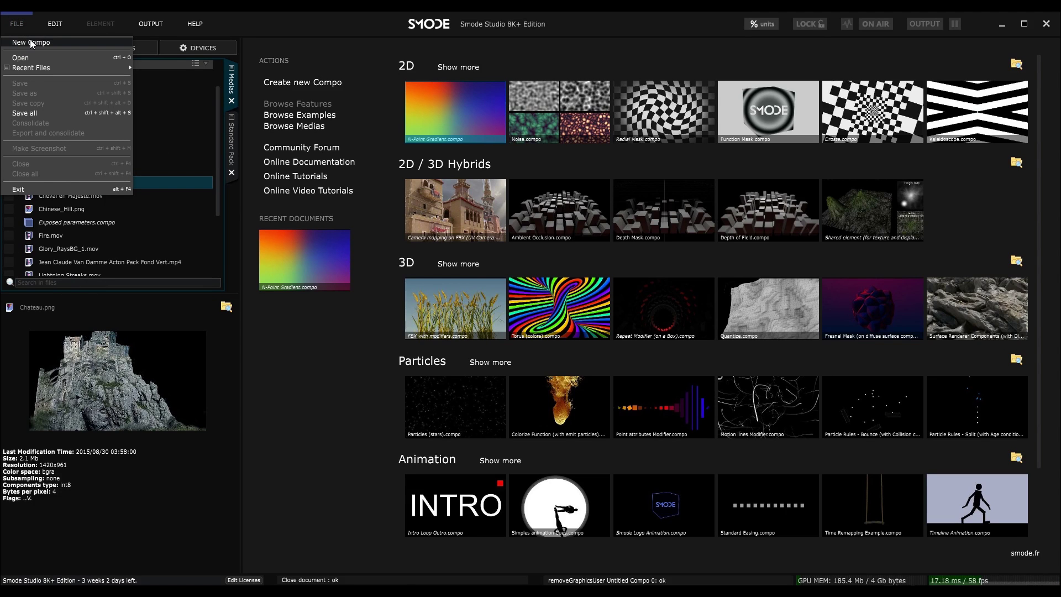
click(31, 42)
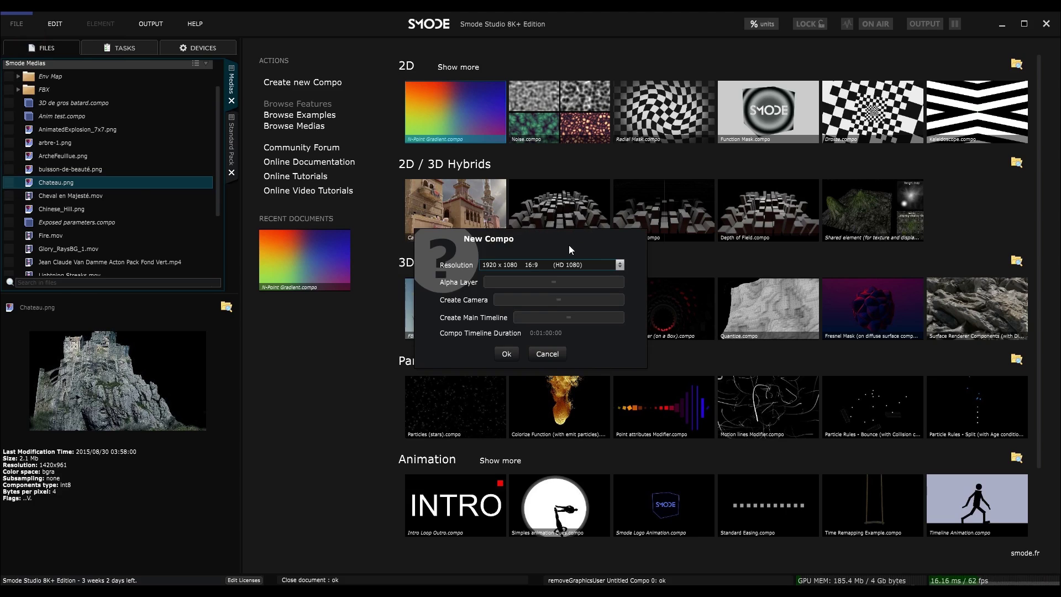
drag(569, 244, 533, 214)
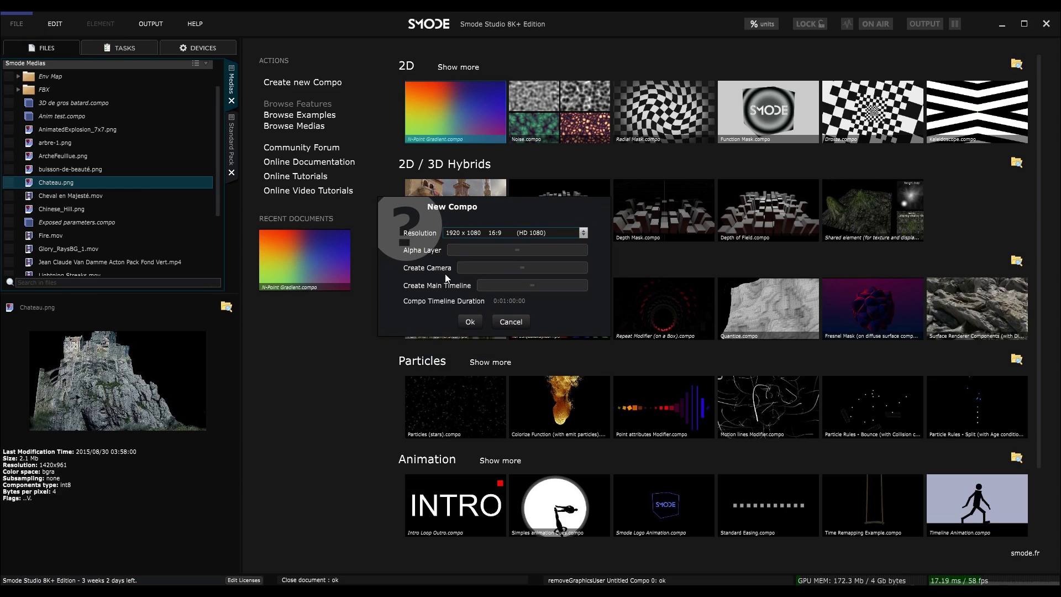
click(468, 323)
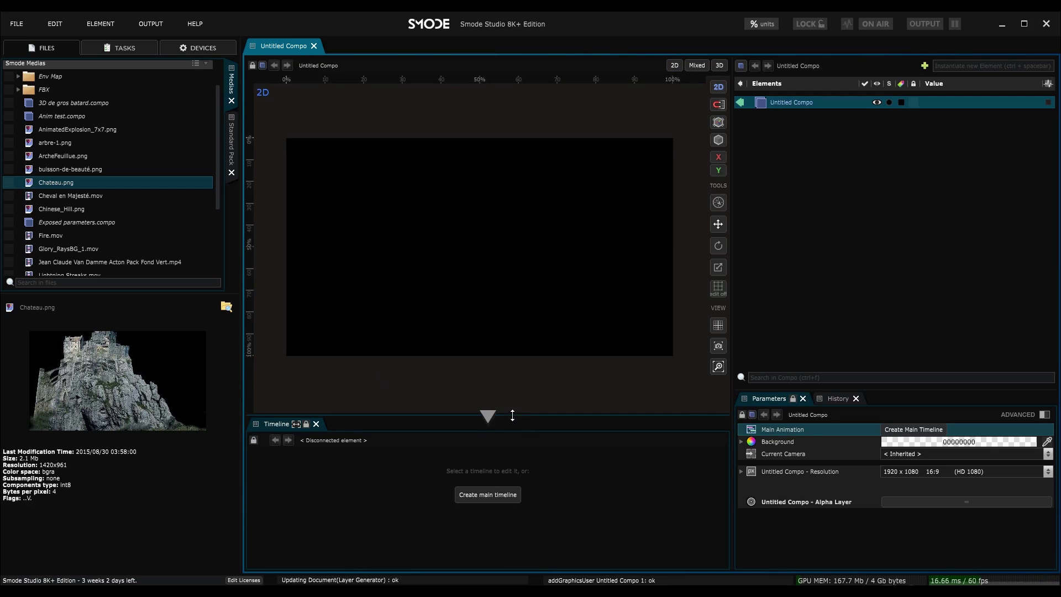
- Drag the viewport and Elements splitters up to enlarge the Timeline and Parameters panels
drag(509, 415, 509, 394)
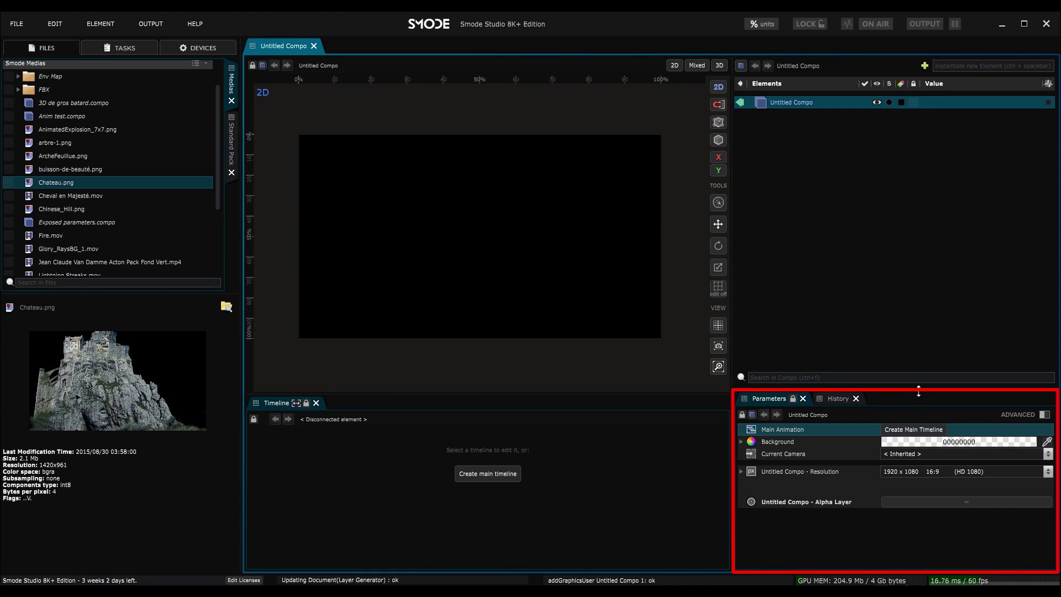
drag(919, 391, 921, 317)
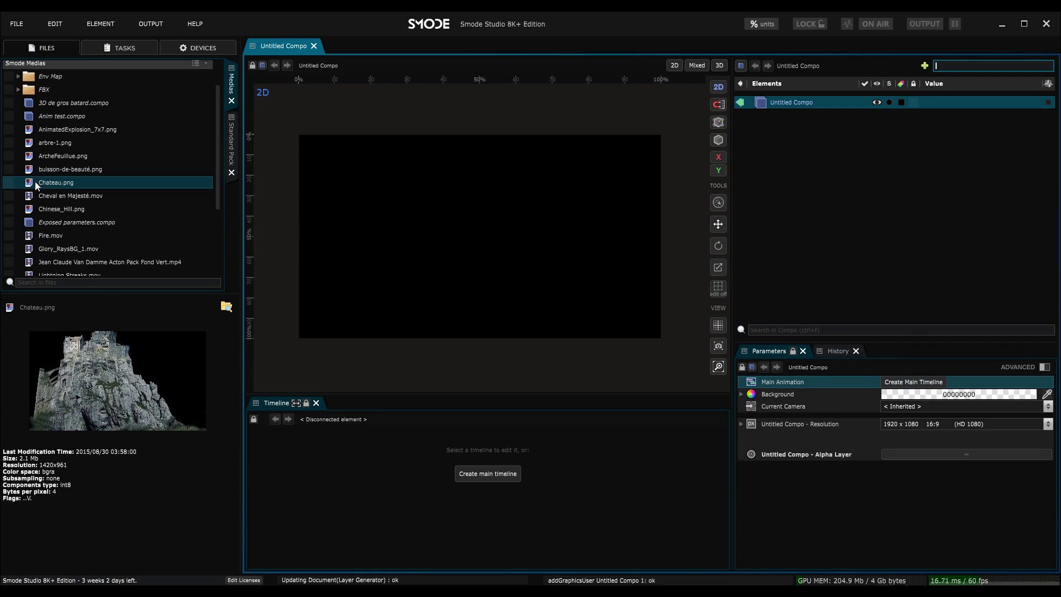
- Add Chateau.png and Stormy_Cloud_Campagne.mov, stack the castle over the clouds, and shift it lower left
drag(34, 182, 480, 237)
scroll(85, 214, down, 3)
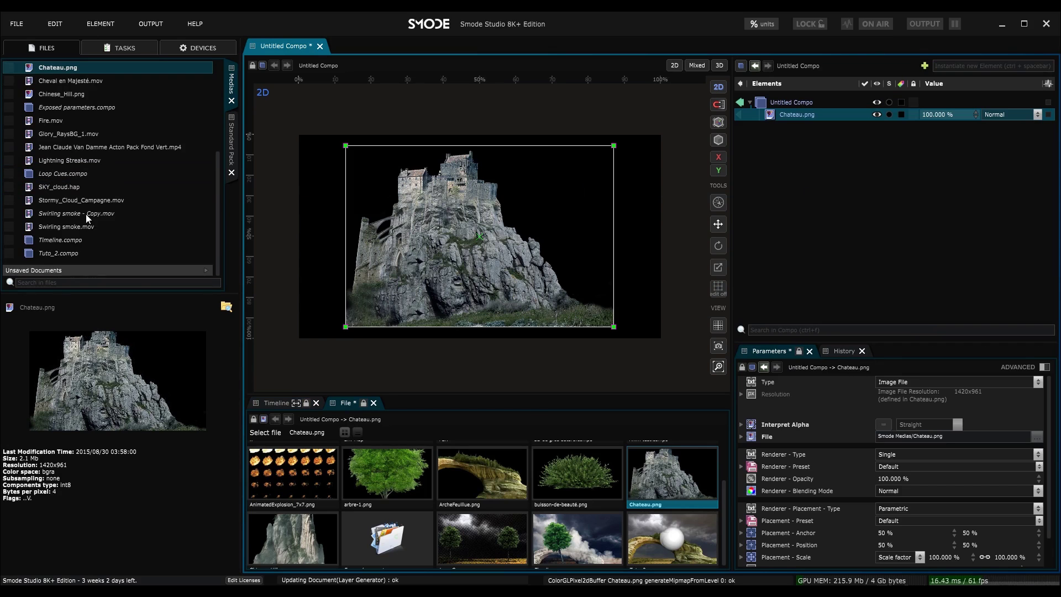
drag(66, 200, 813, 109)
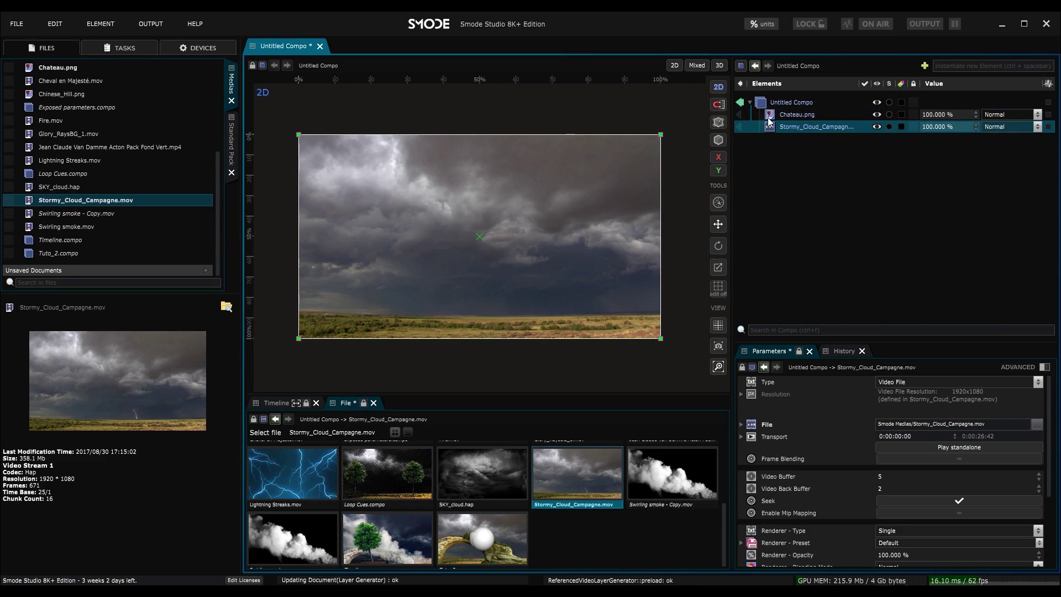
click(798, 116)
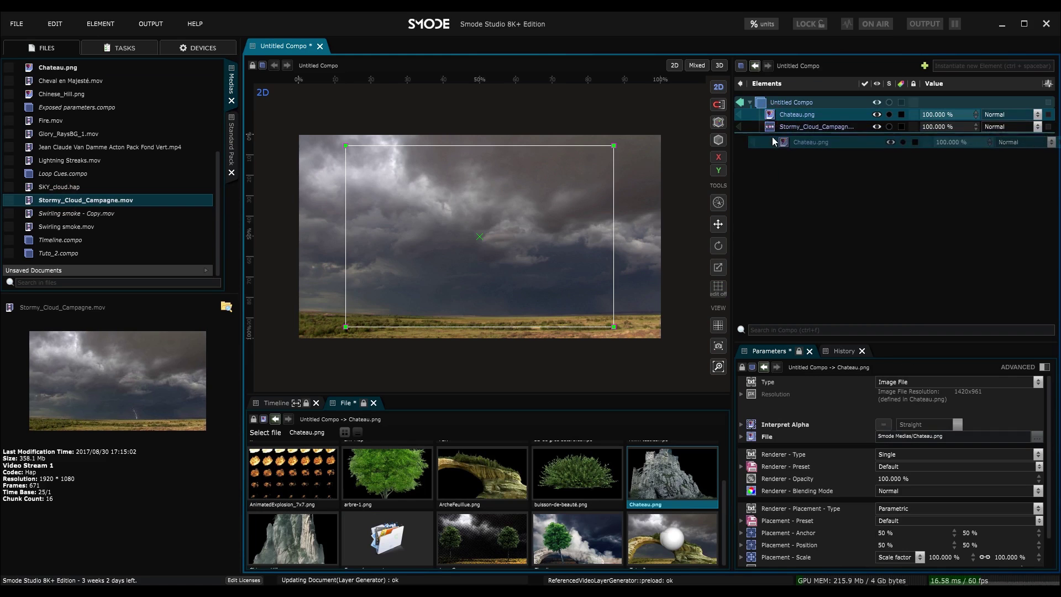
drag(772, 138, 771, 142)
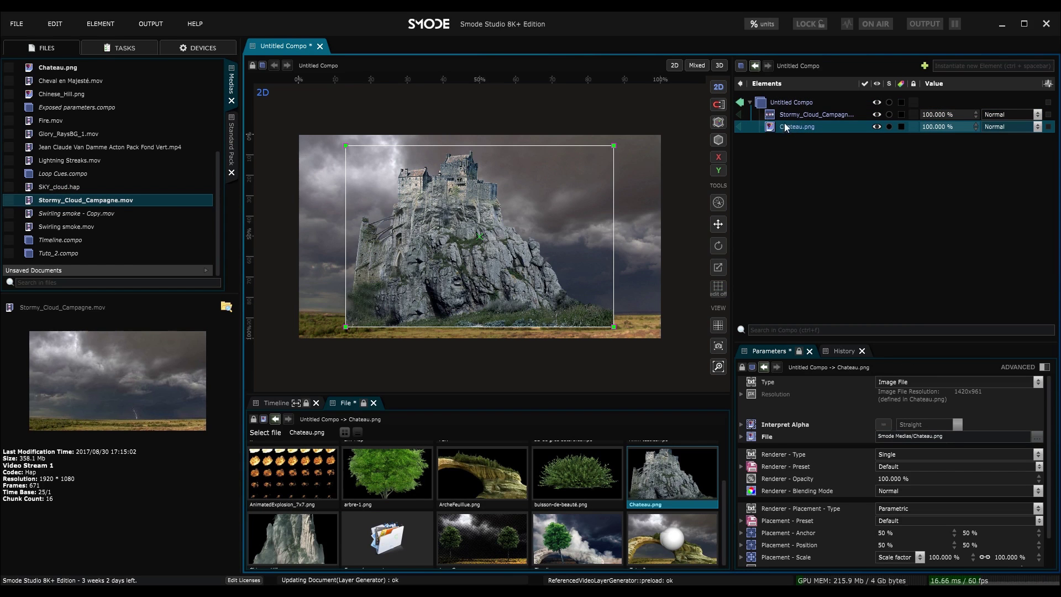
drag(541, 247, 478, 275)
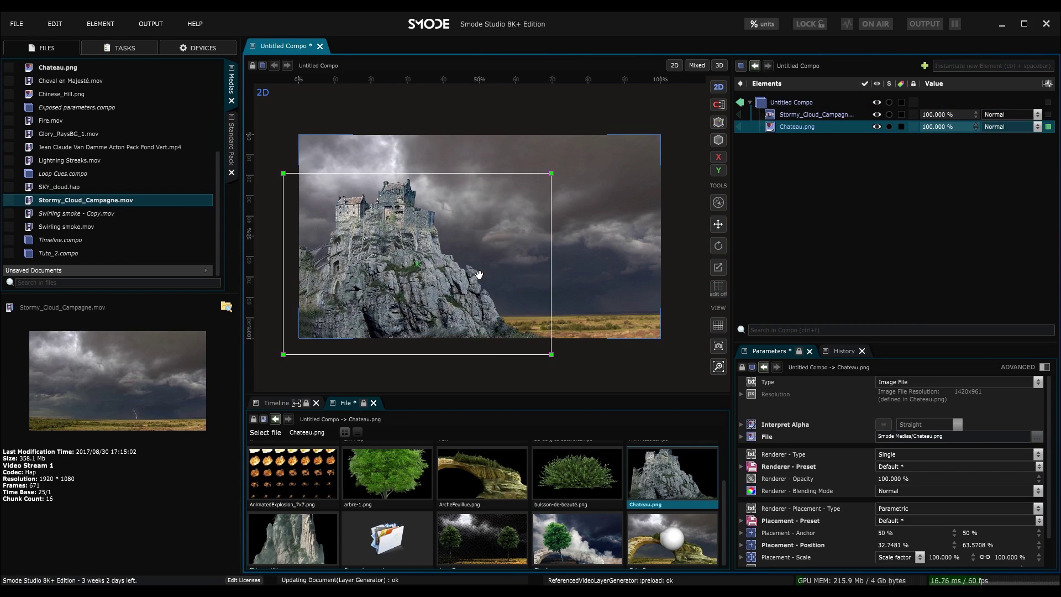
click(781, 117)
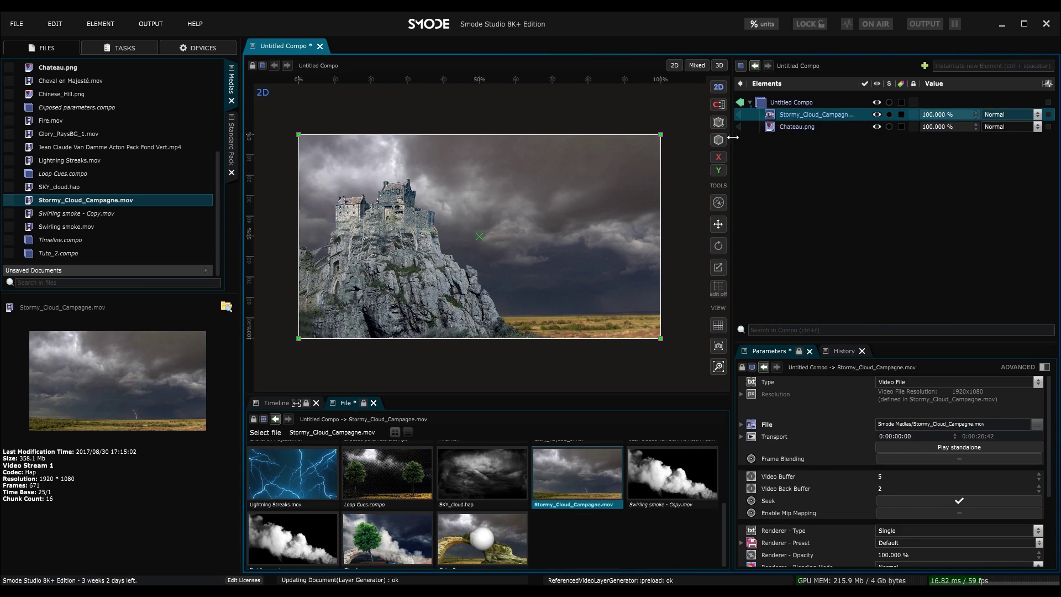
drag(732, 135, 704, 135)
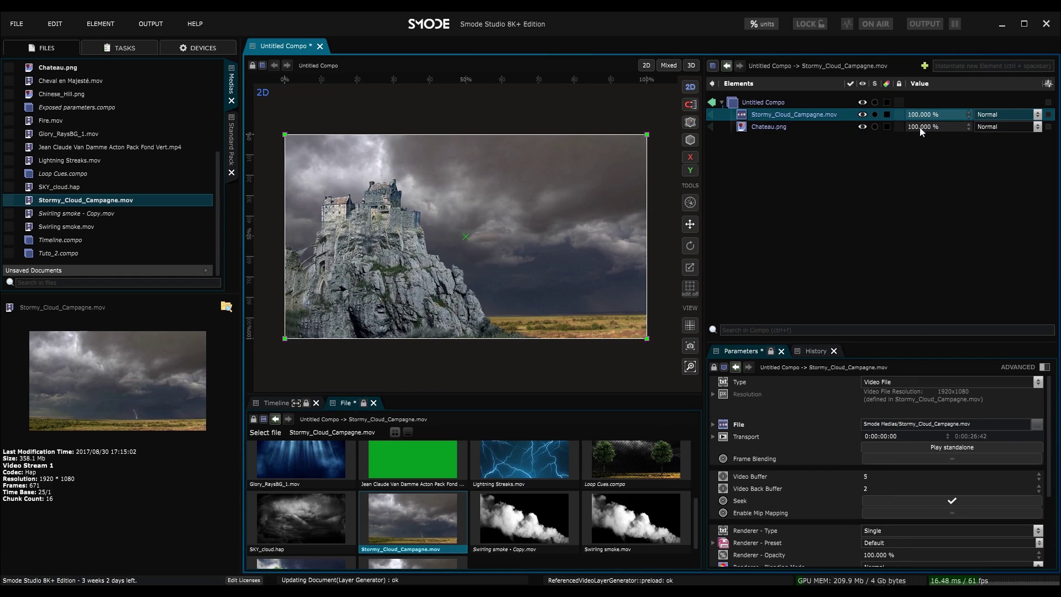
- Try Chateau.png's opacity and blend modes, settling on Normal
mouse_move(921, 126)
mouse_down()
mouse_move(933, 126)
mouse_move(906, 114)
mouse_move(1002, 123)
mouse_up()
click(990, 127)
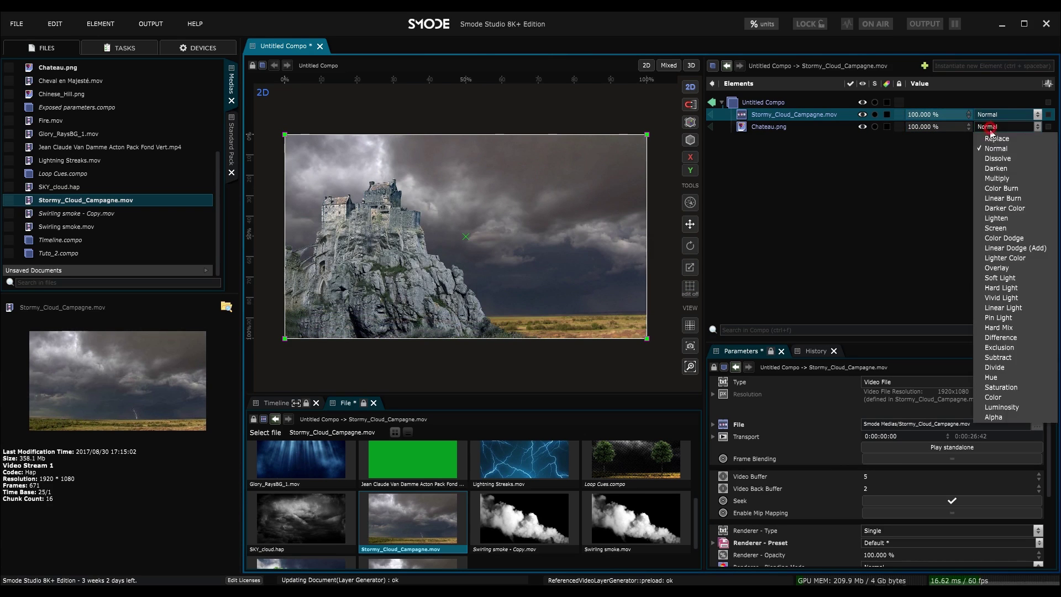
click(993, 141)
key(Down)
key(Down)
key(Down)
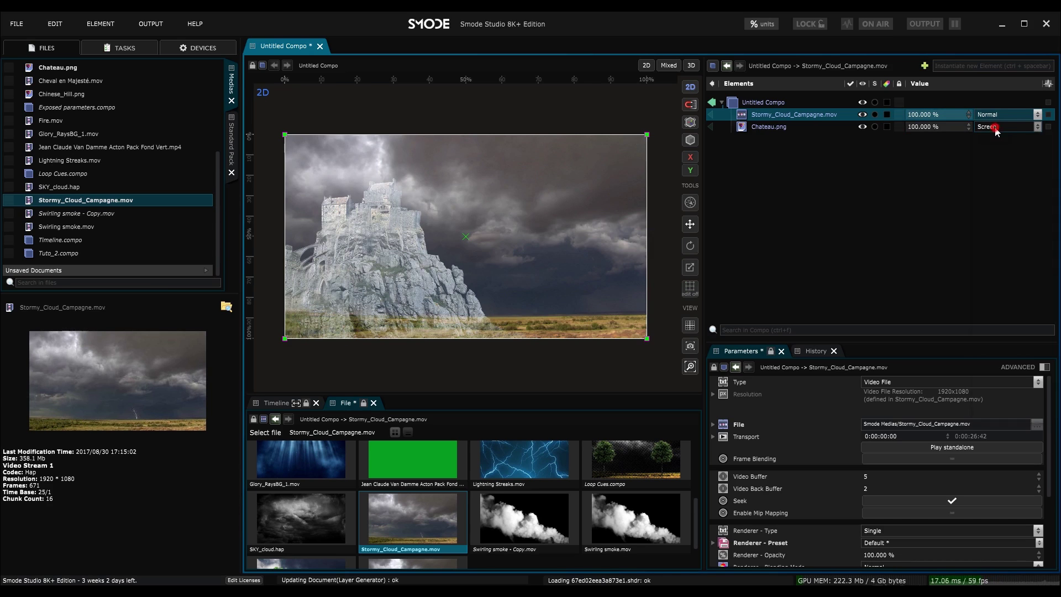
click(989, 126)
click(989, 137)
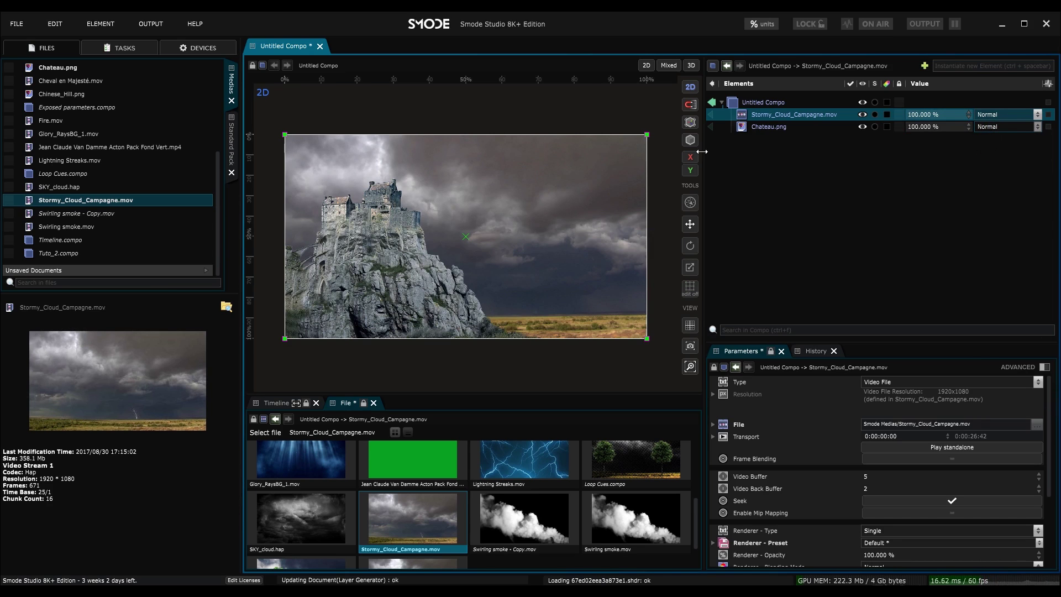
- Widen the viewport and bring up the Elements add menu to insert a 3D mesh
drag(702, 151, 741, 151)
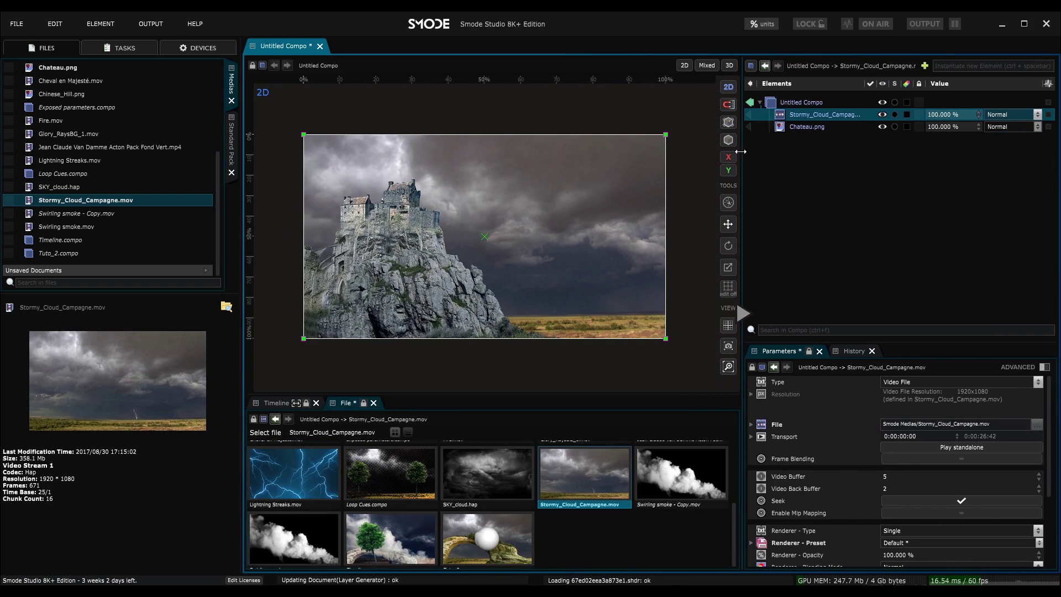
right_click(773, 147)
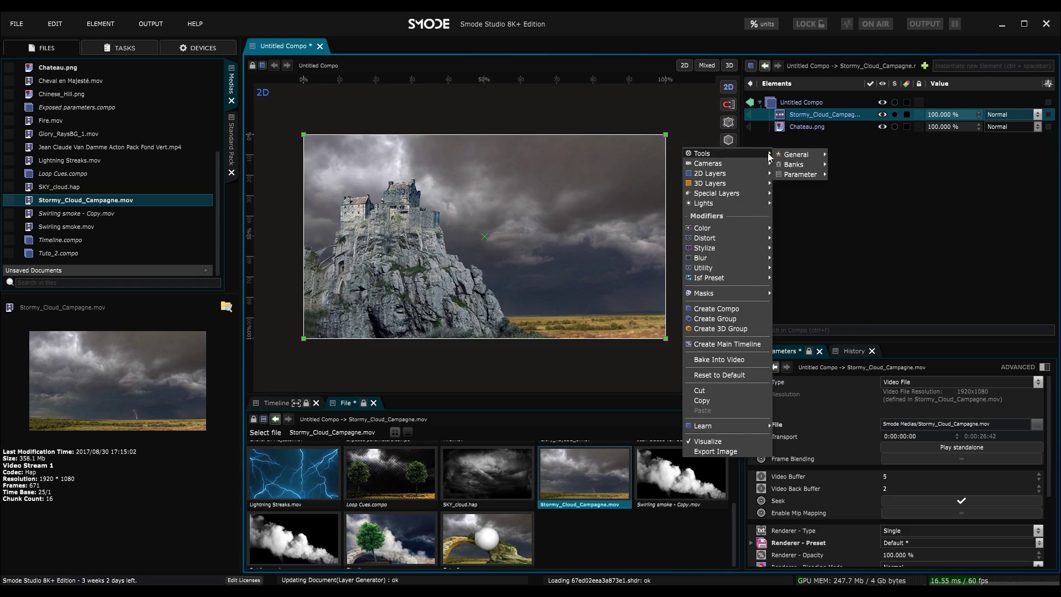
mouse_move(729, 181)
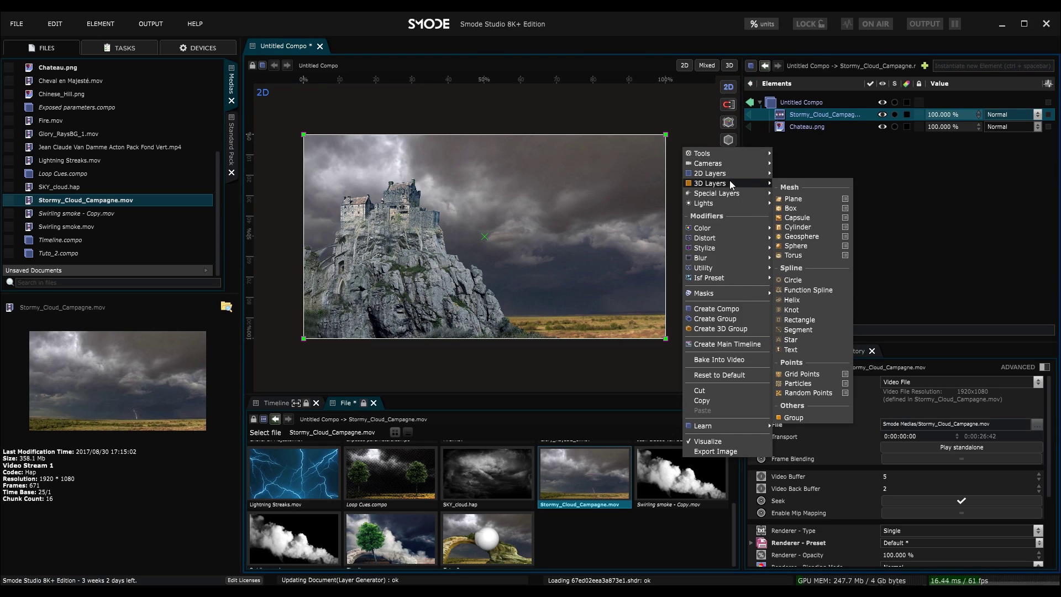
click(787, 132)
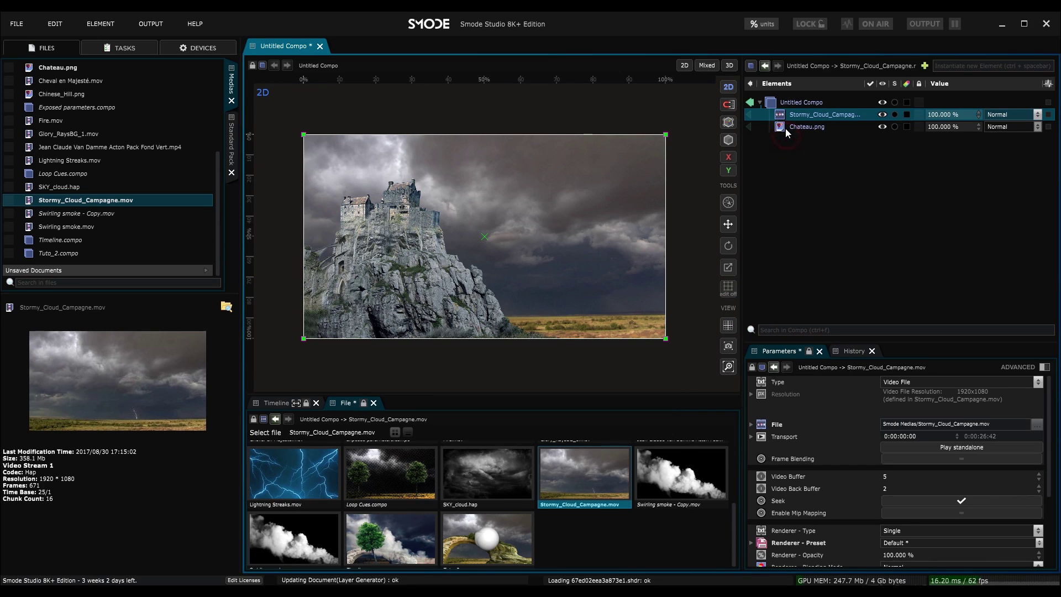
right_click(784, 125)
mouse_move(706, 181)
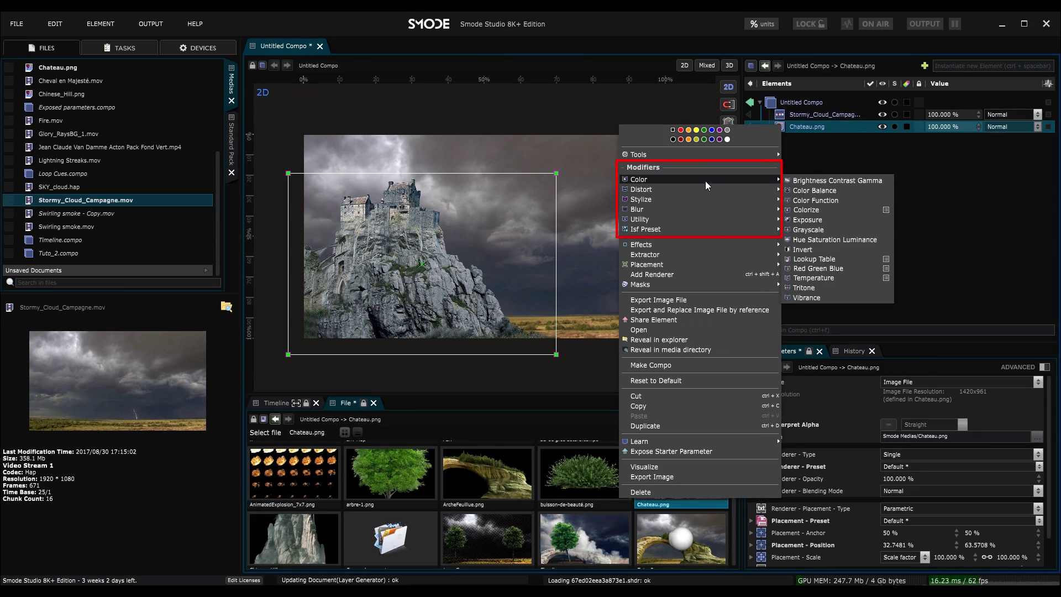
click(834, 167)
right_click(733, 162)
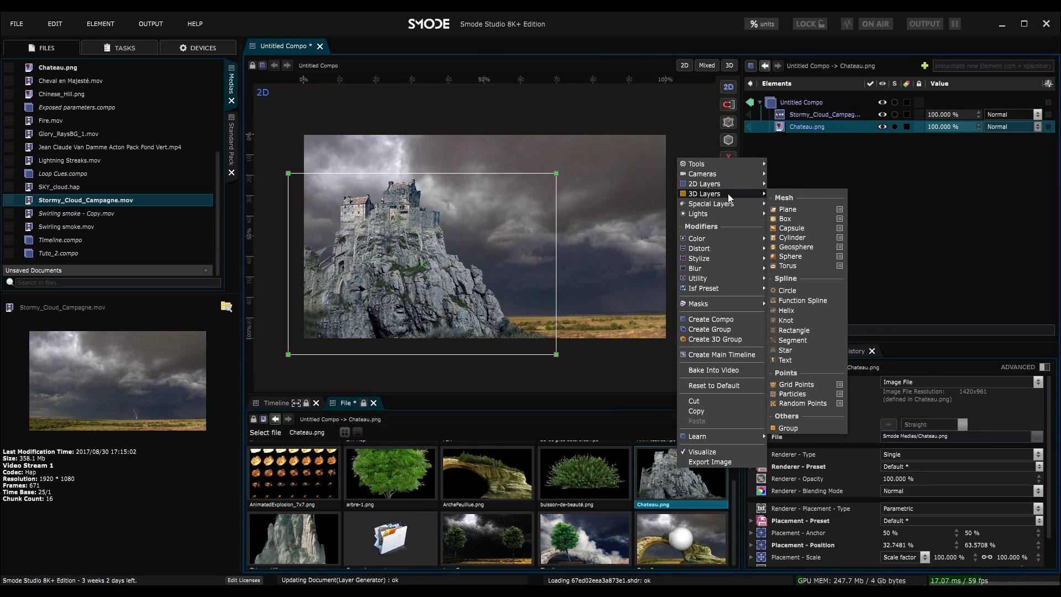
- Add a Box mesh, toggle it with Spacebar, and leave it deactivated
click(798, 220)
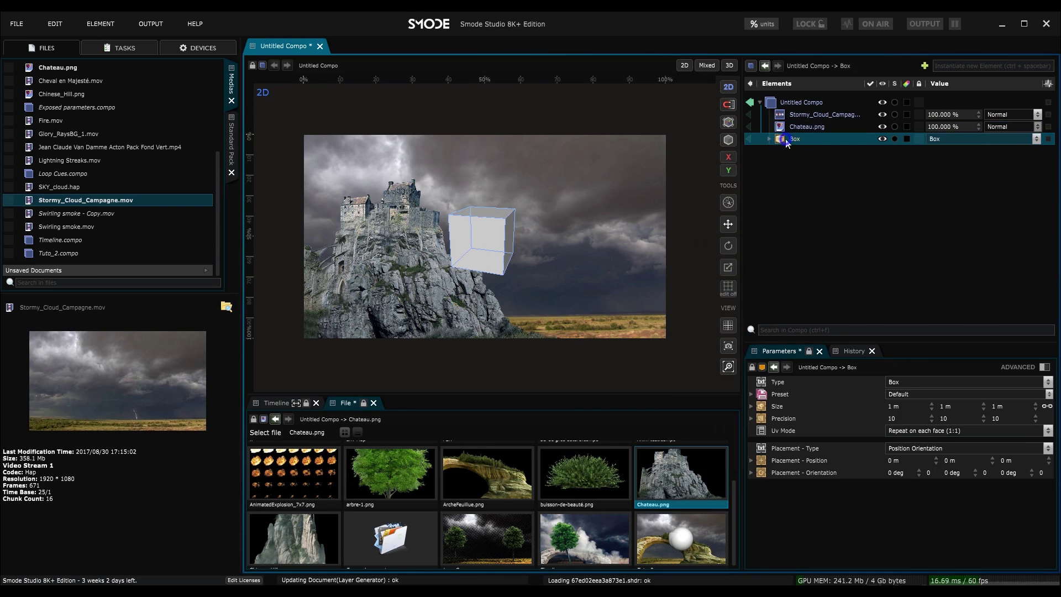
right_click(786, 140)
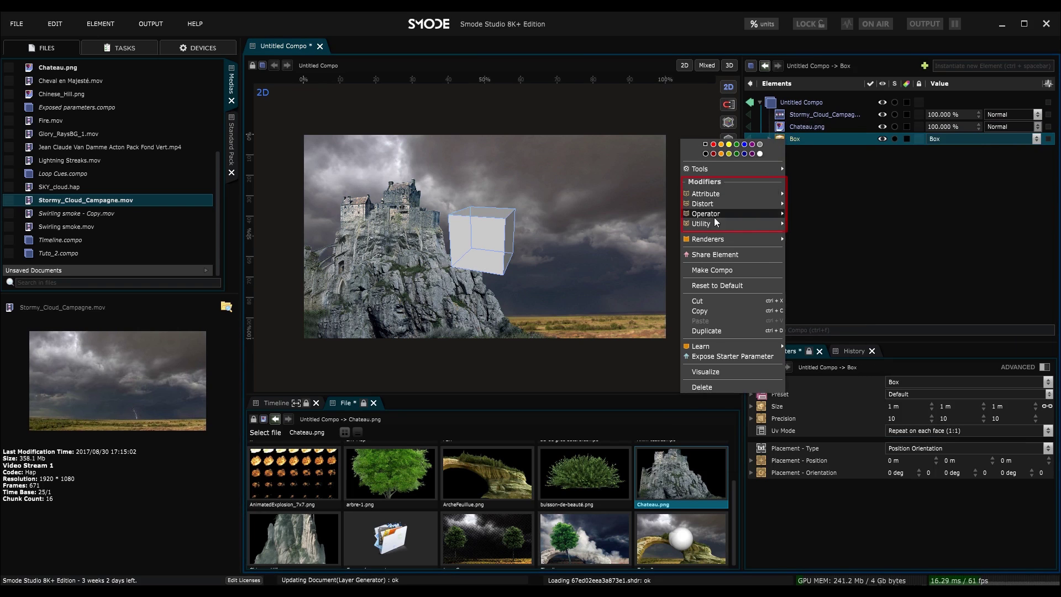
click(806, 164)
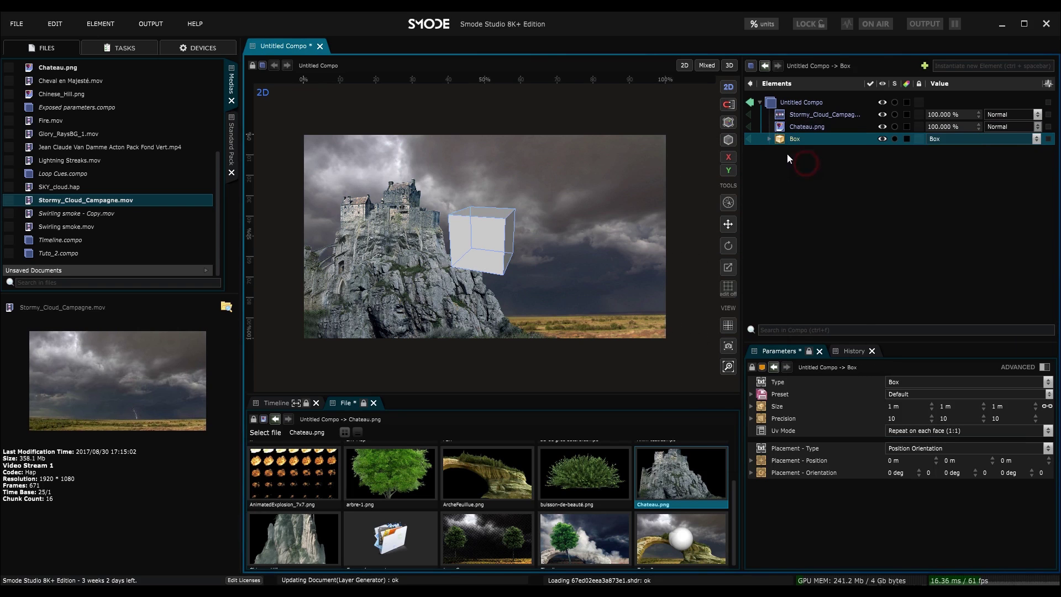
click(785, 138)
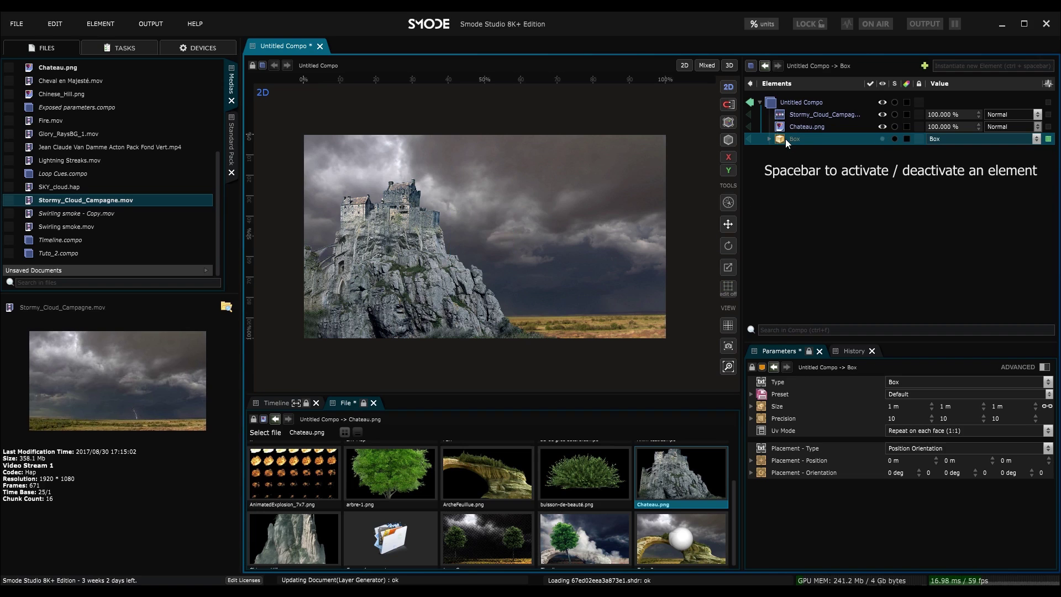
key(space)
click(882, 139)
- Preview Chateau.png, the sky video and the Box individually, then return to the whole compo
click(749, 126)
click(749, 115)
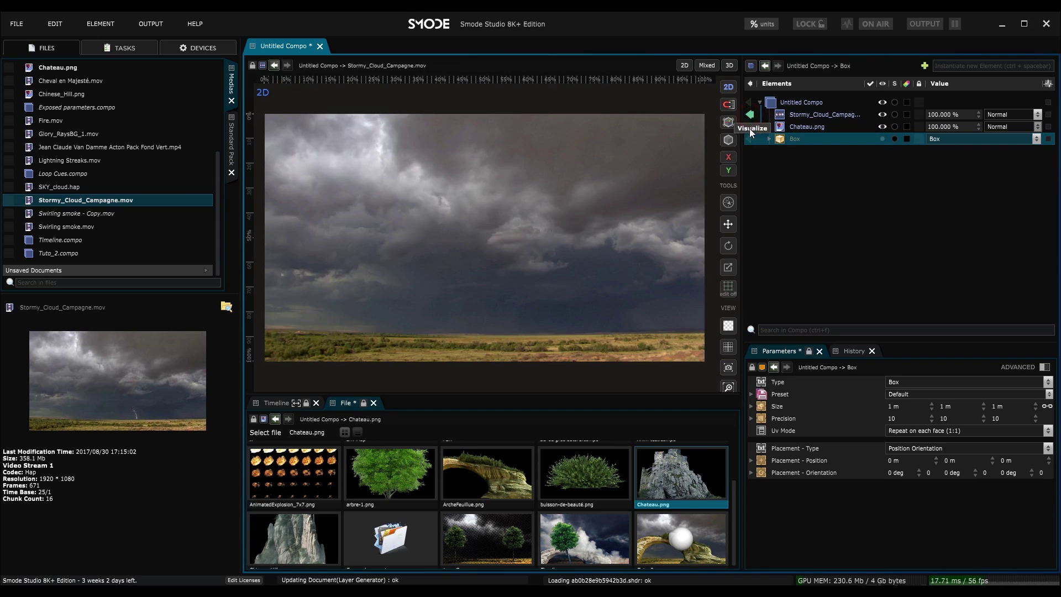
click(751, 139)
click(749, 102)
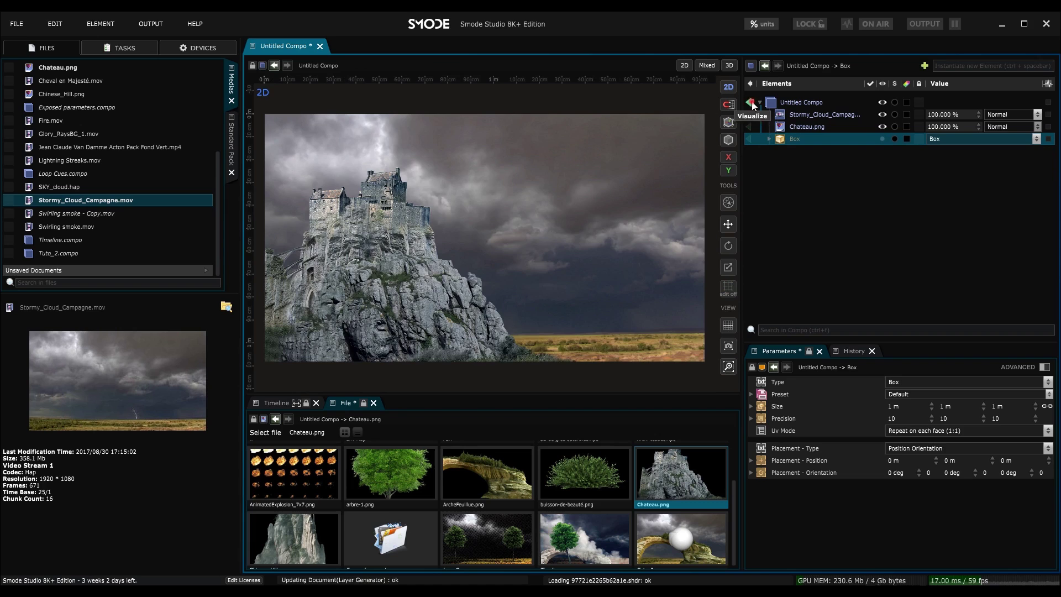
scroll(606, 237, down, 1)
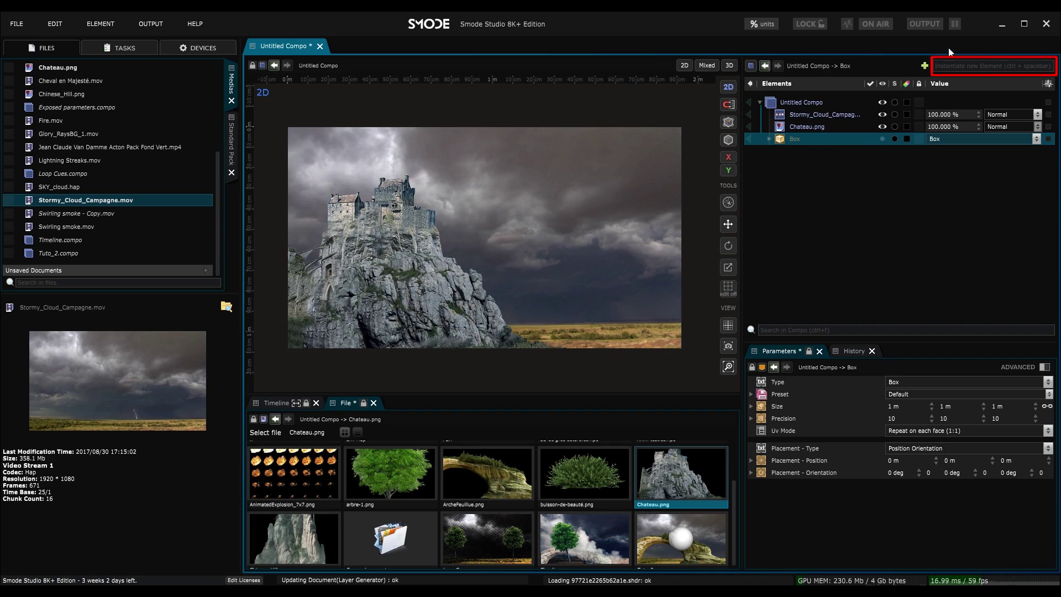
click(947, 66)
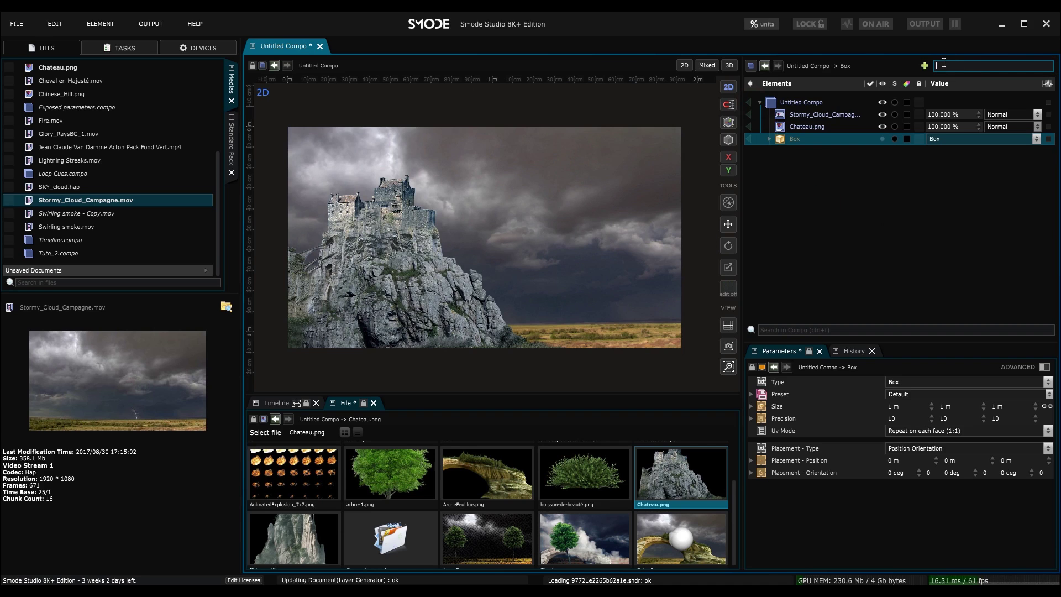
key(ctrl+space)
text(sphere)
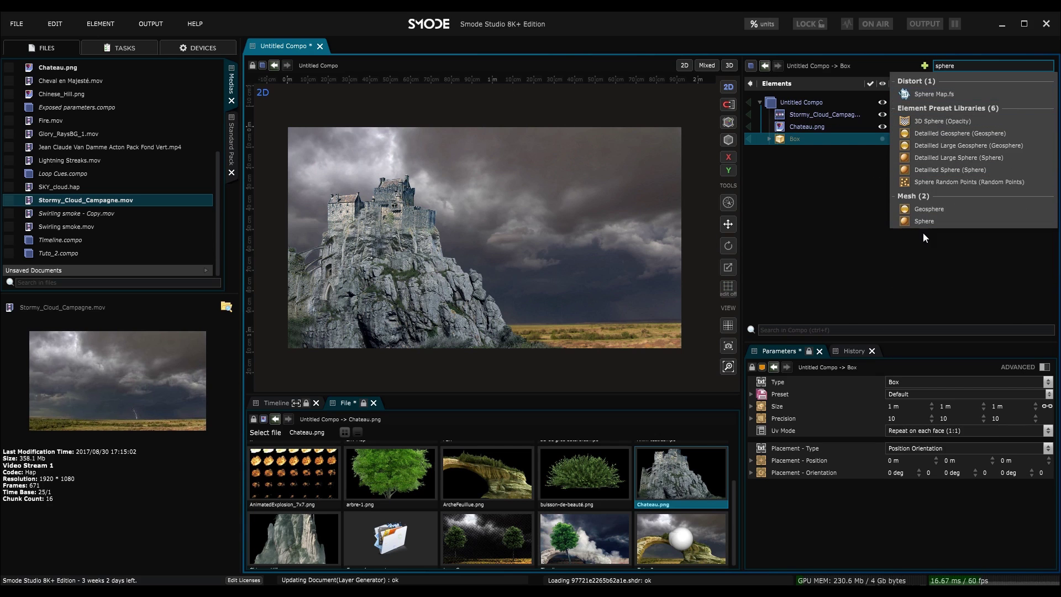
click(924, 221)
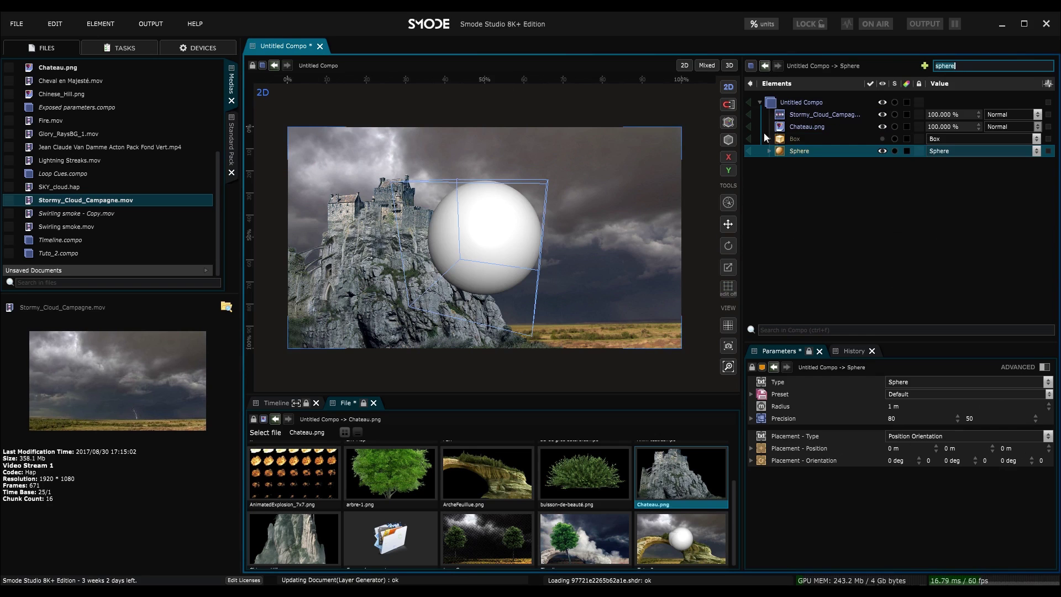
click(805, 150)
key(Delete)
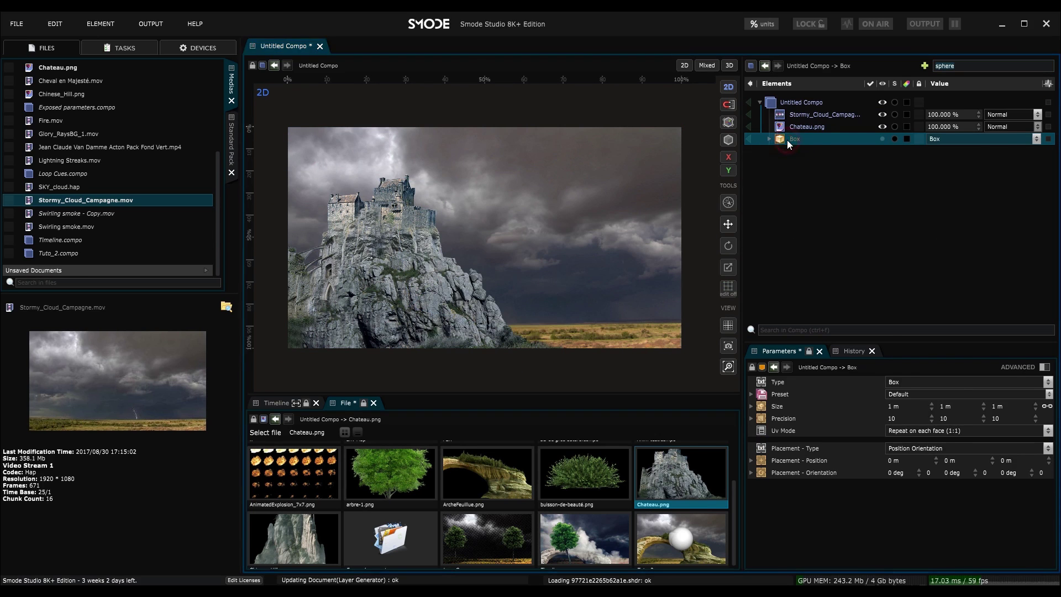
- Duplicate and copy-paste Chateau.png, then delete the extra copies
click(788, 128)
key(ctrl+d)
key(ctrl+d)
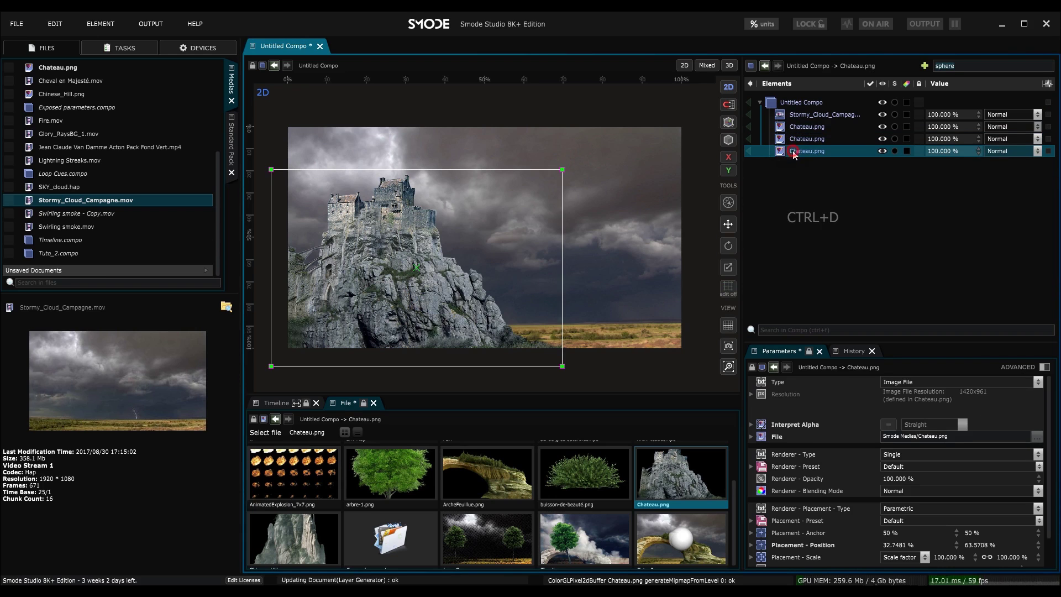
key(Delete)
key(Delete)
key(ctrl+c)
key(ctrl+v)
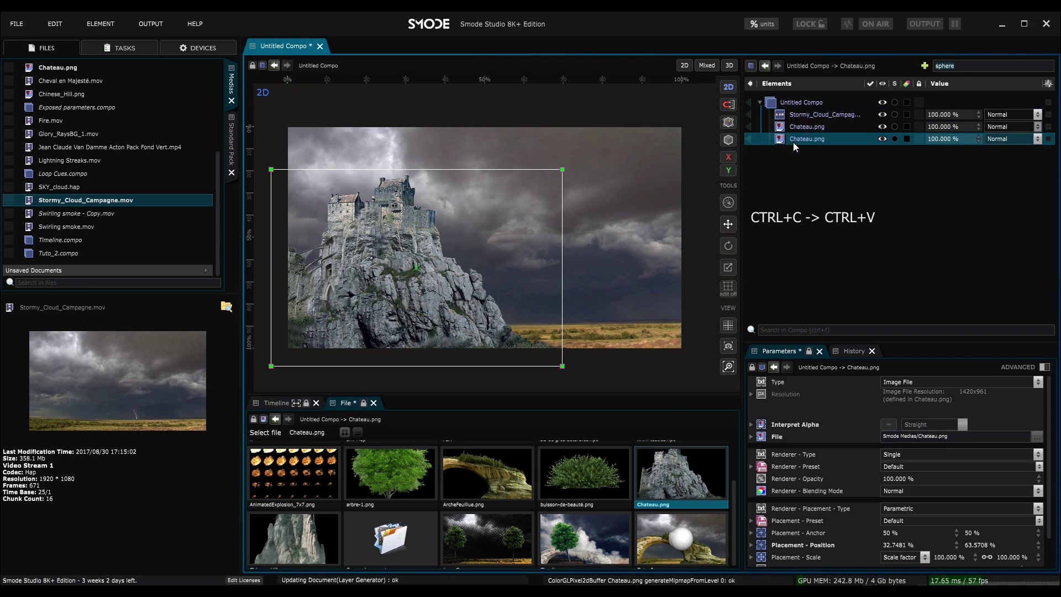
key(Delete)
key(Return)
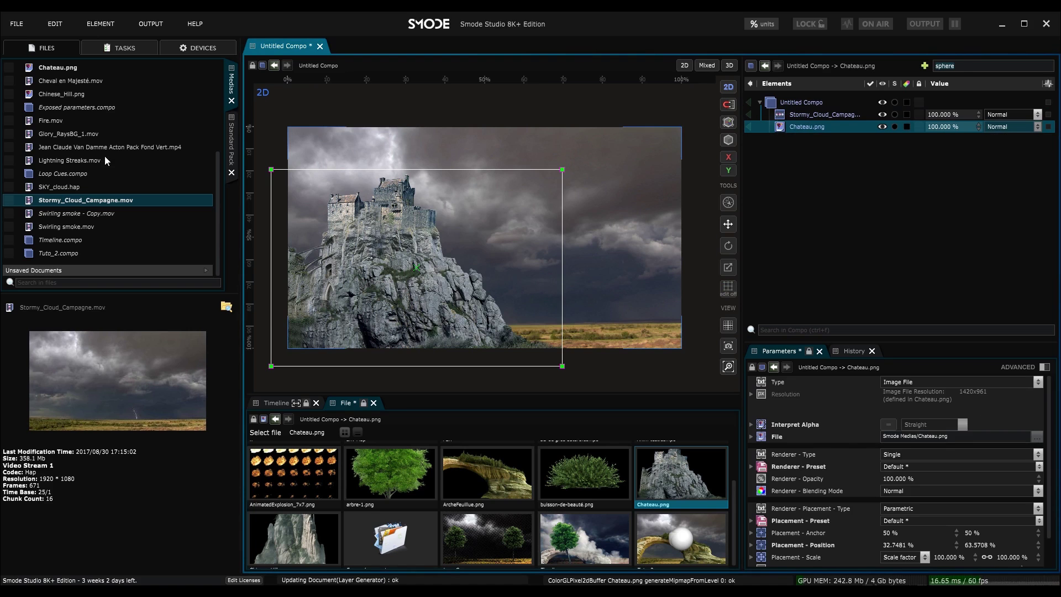
- Swap the castle for buisson-de-beauté.png placed lower left, and add ArcheFeuillue.png across the scene
scroll(78, 174, up, 3)
click(72, 156)
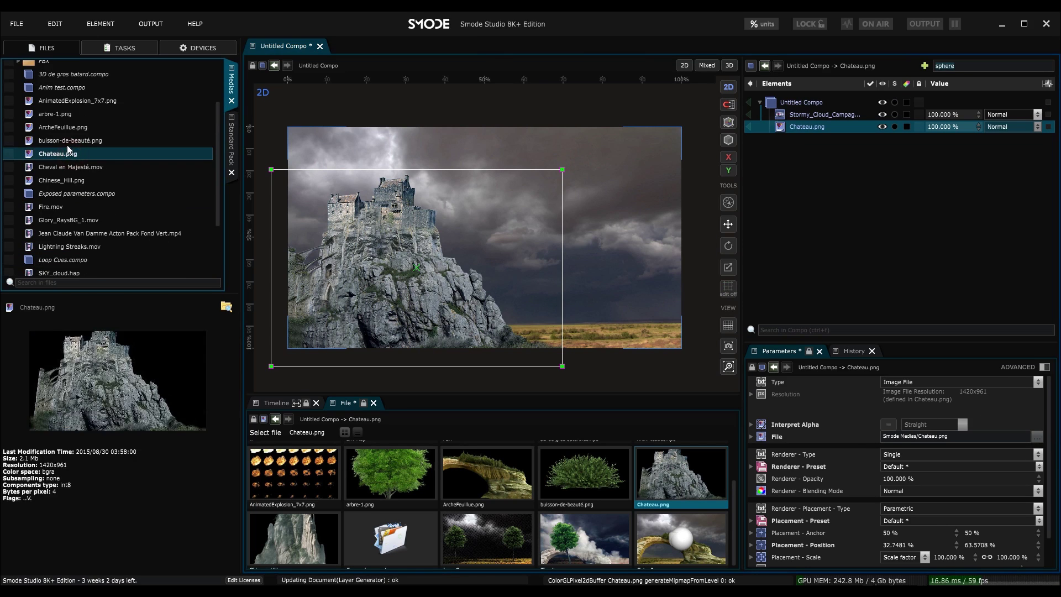
drag(70, 141, 807, 127)
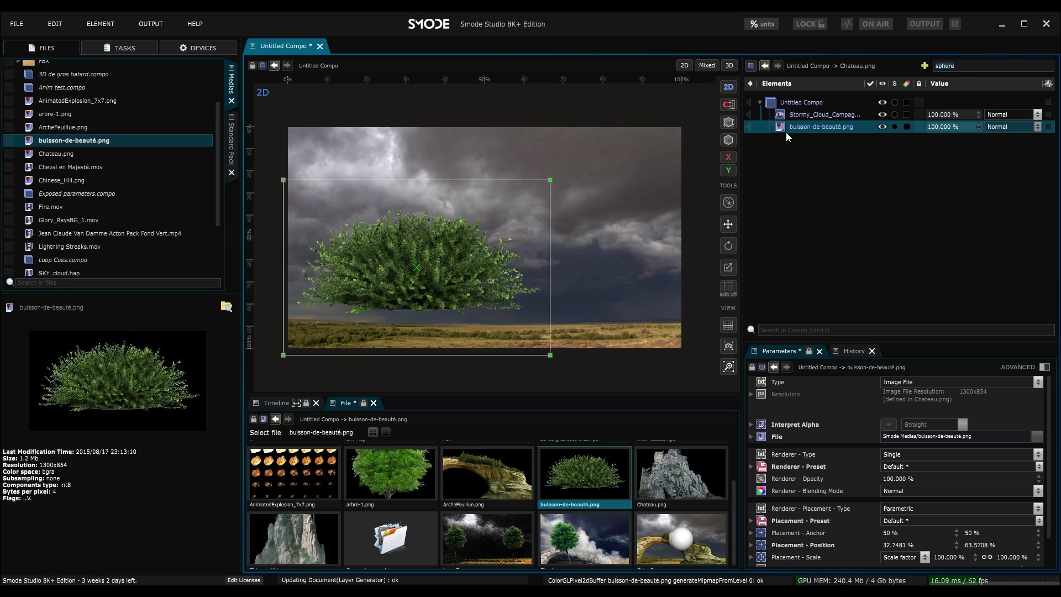
drag(467, 251, 447, 294)
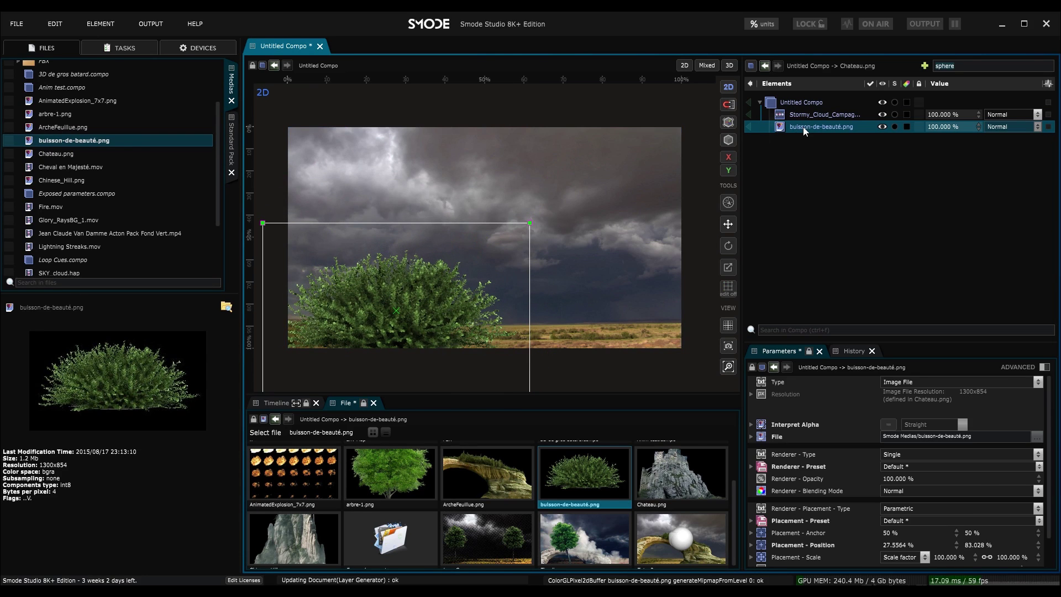
drag(465, 459, 885, 182)
drag(521, 217, 526, 253)
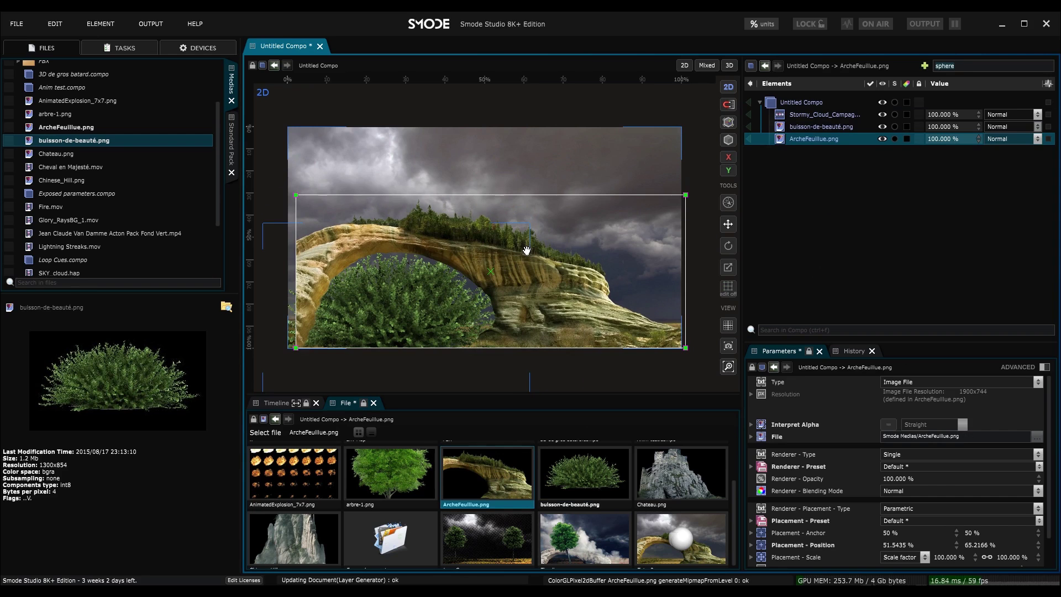
- Stack the bush in front of the arch and group both layers with Ctrl+Shift+G
drag(793, 128, 794, 144)
ctrl+click(794, 129)
key(ctrl+shift+g)
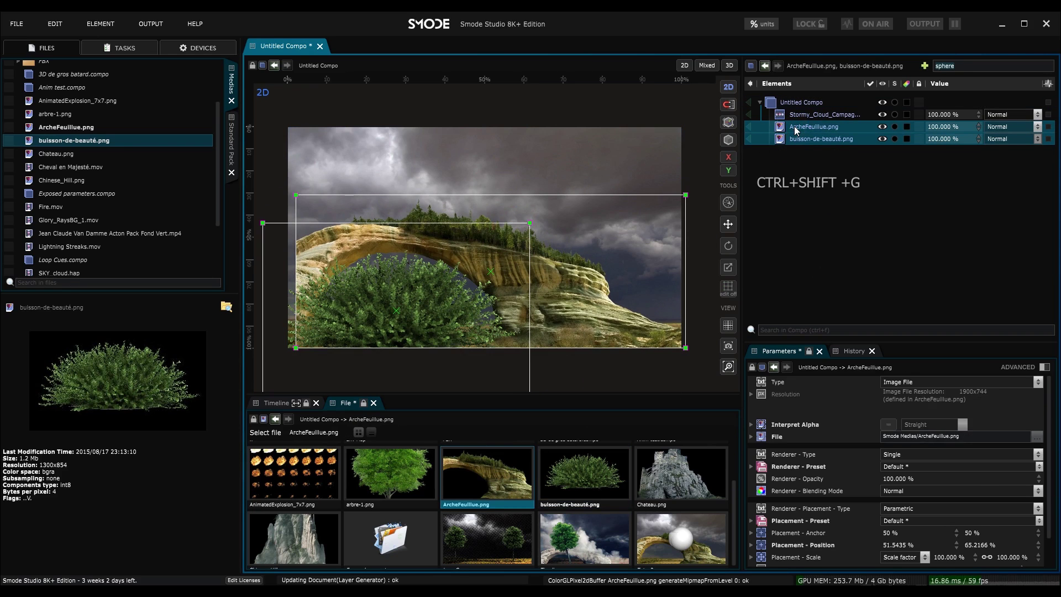
- Expand the Group to inspect its two layers, then test-move it and undo
click(796, 129)
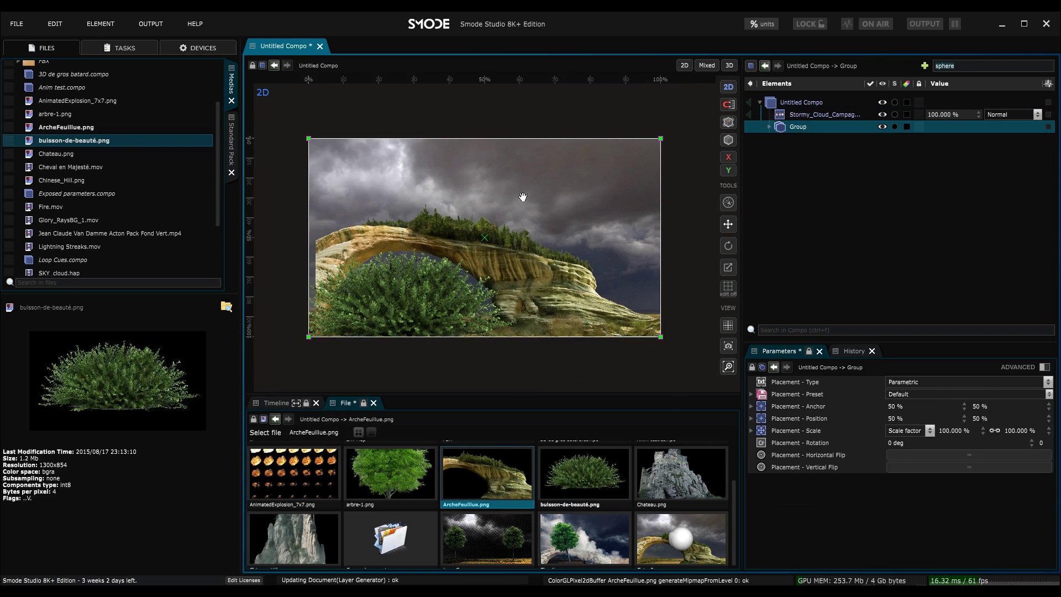
click(768, 128)
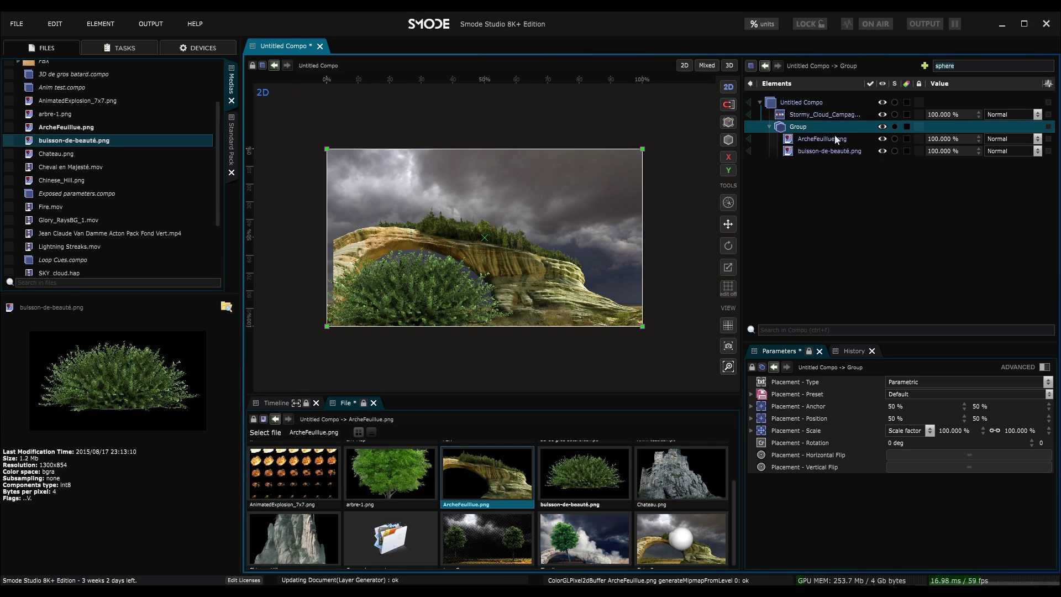
click(851, 151)
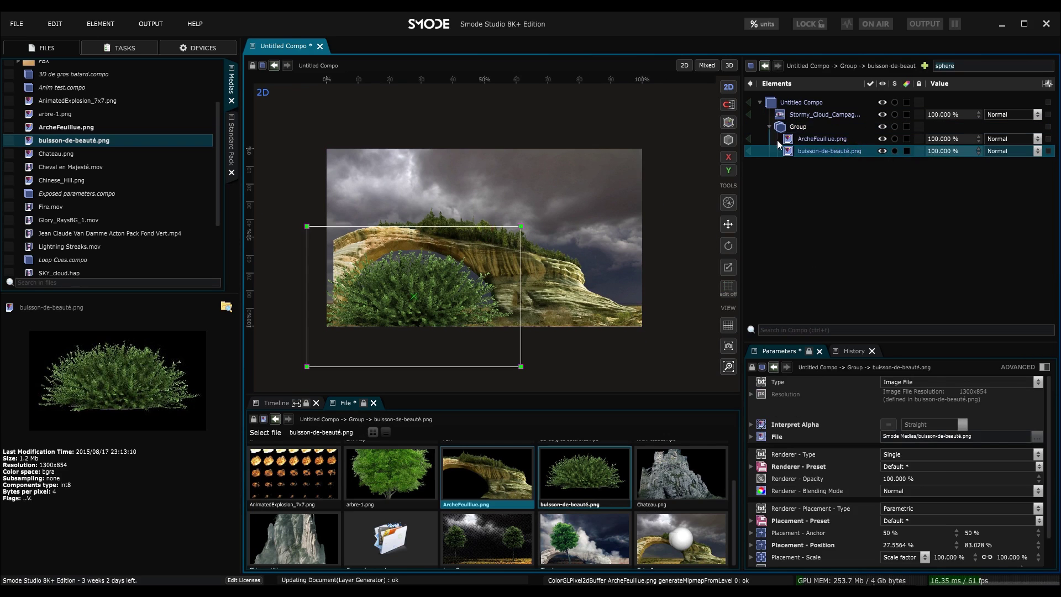
drag(825, 139, 796, 130)
click(797, 130)
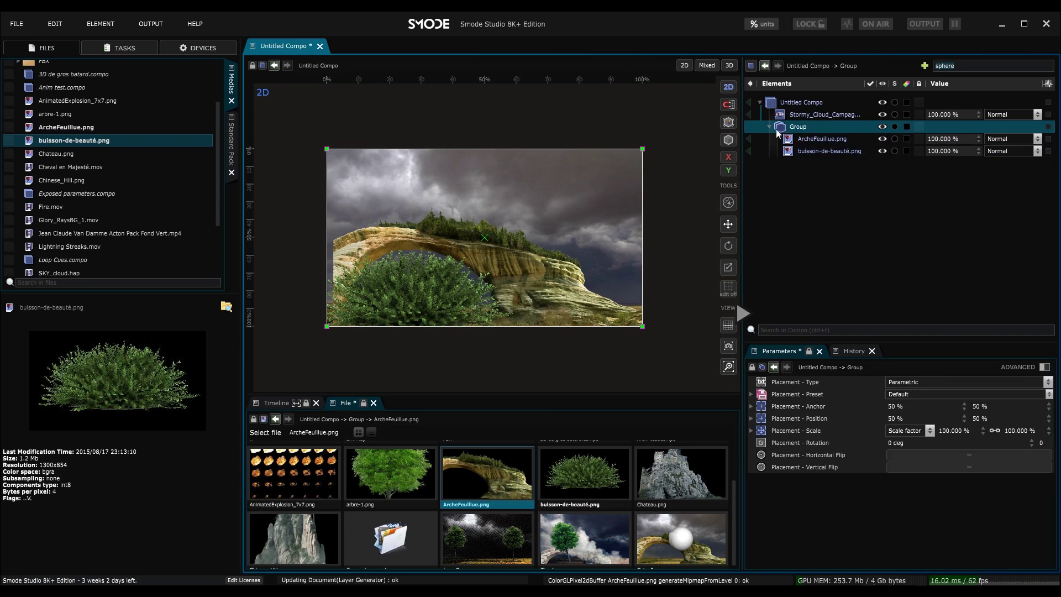
click(769, 127)
drag(530, 224, 536, 182)
key(ctrl+z)
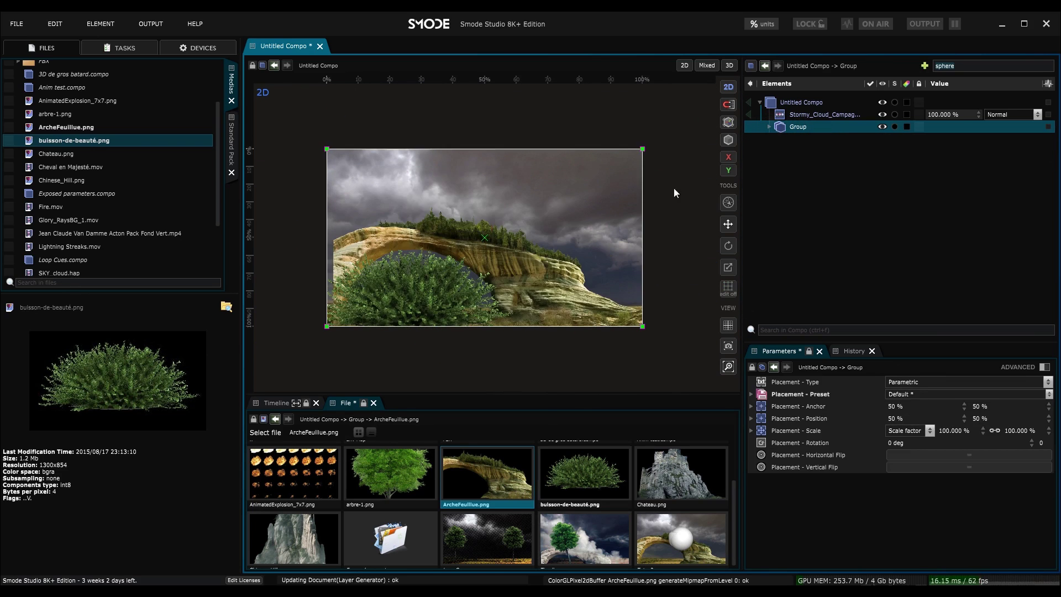
- Move ArcheFeuillue.png and buisson-de-beauté.png out of the Group to the scene root
click(770, 127)
click(793, 138)
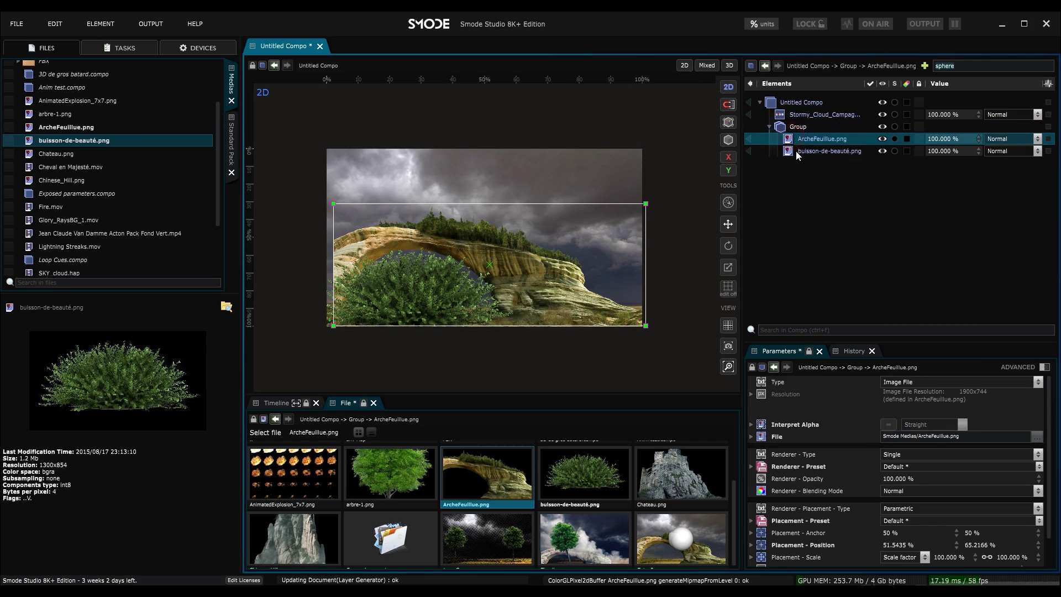
shift+click(796, 151)
drag(796, 151, 794, 131)
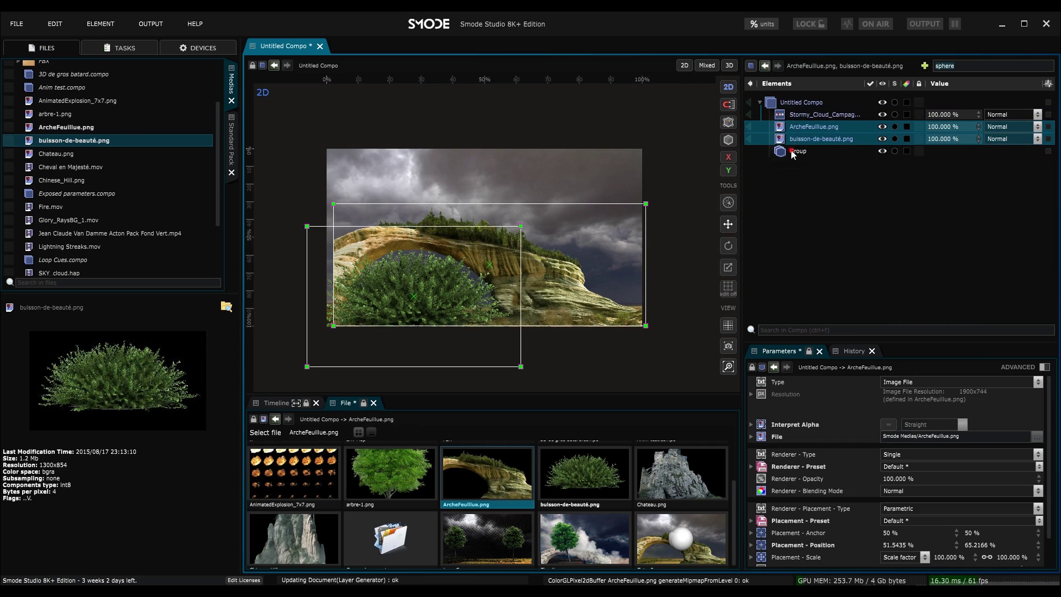
- Select both images and wrap them into a new Compo with Ctrl+Shift+C
click(794, 139)
ctrl+click(795, 130)
right_click(794, 129)
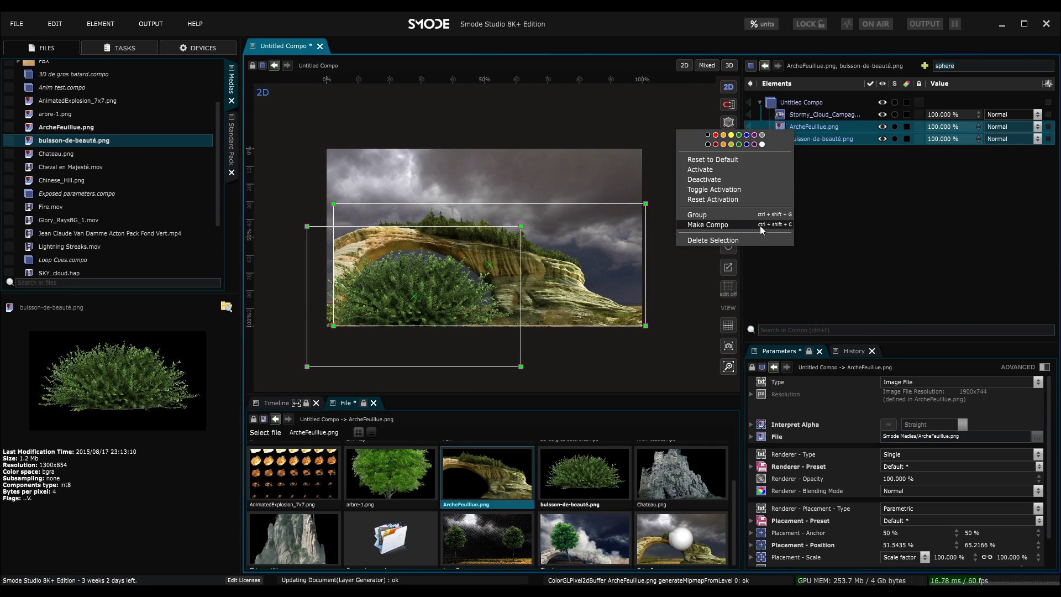
key(Escape)
key(ctrl+shift+c)
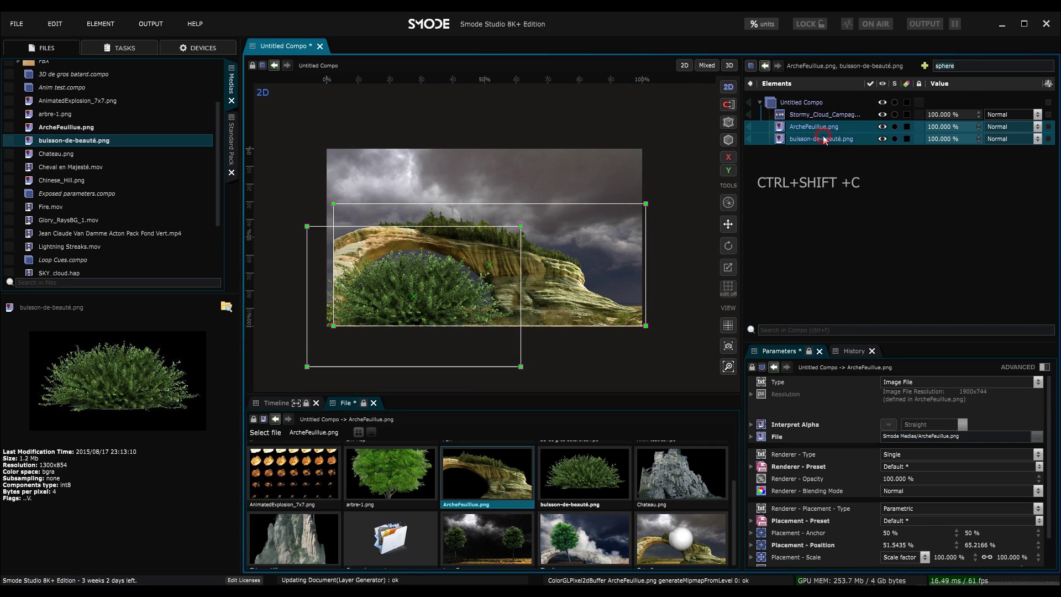
- Test-narrow the new Compo's width, then undo to restore its full size
click(796, 128)
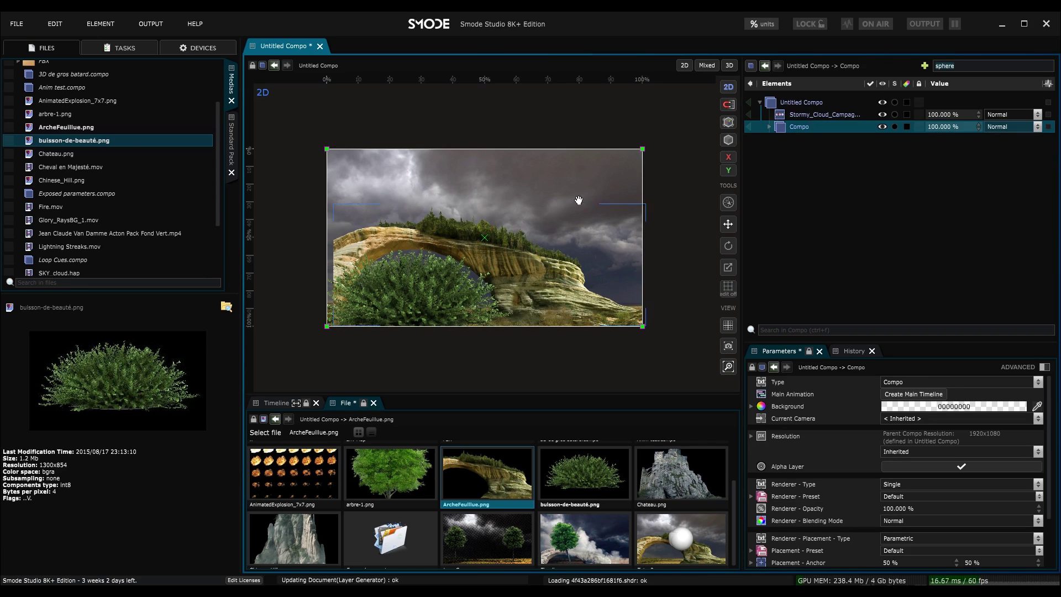
drag(534, 199, 509, 199)
click(793, 126)
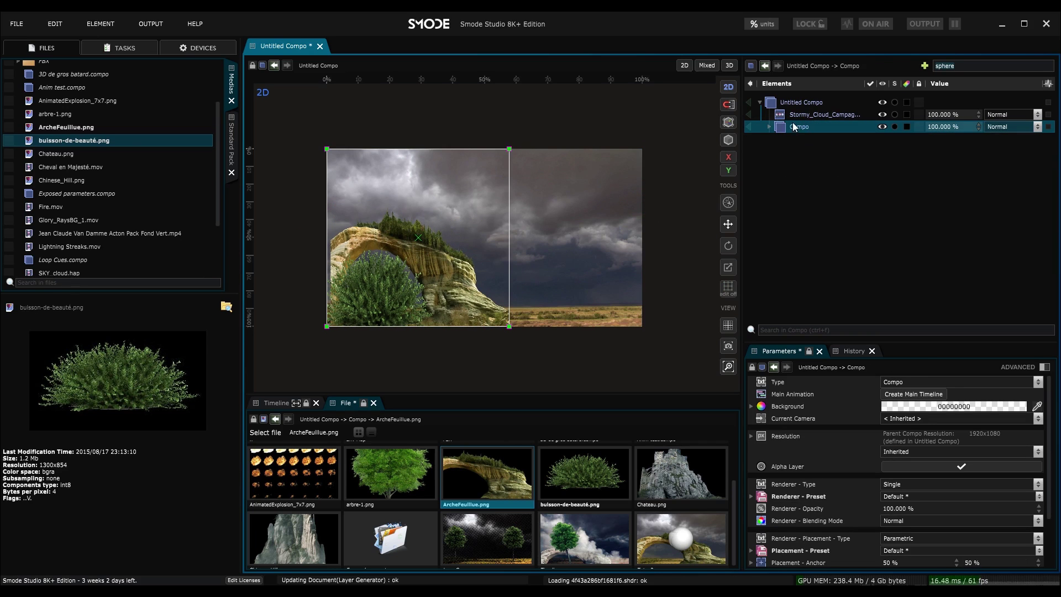
right_click(789, 126)
mouse_move(711, 240)
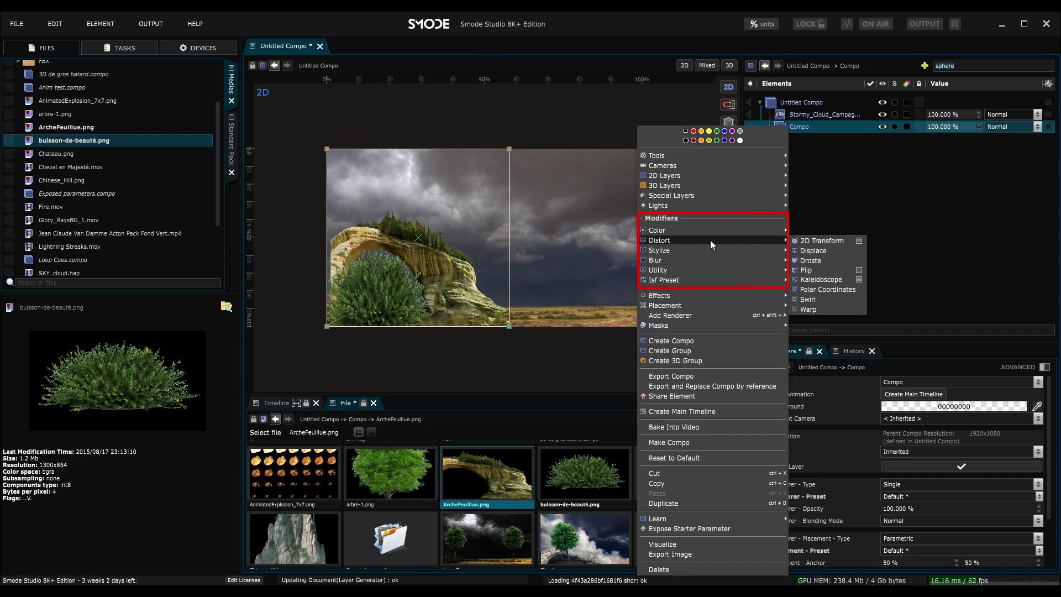
click(835, 156)
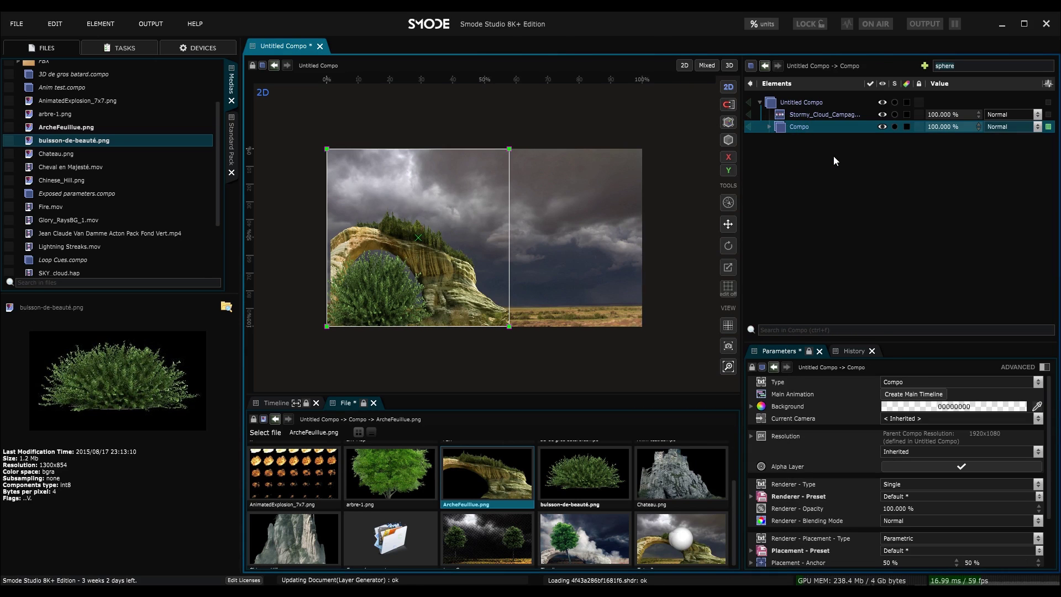
key(ctrl+z)
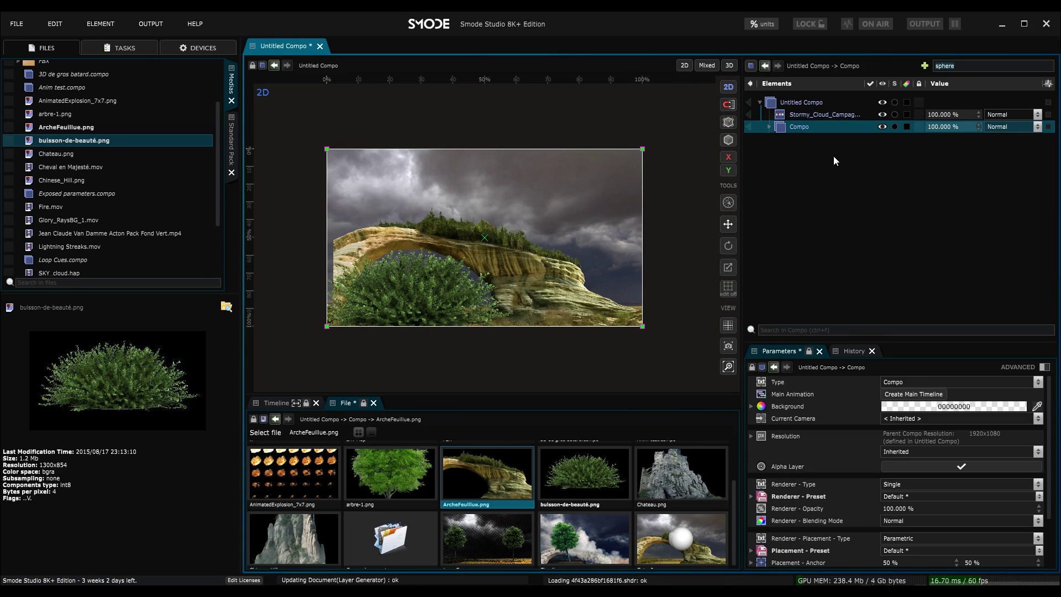
- Enlarge the Parameters panel by raising its splitter, then reselect the Compo
drag(876, 342, 883, 237)
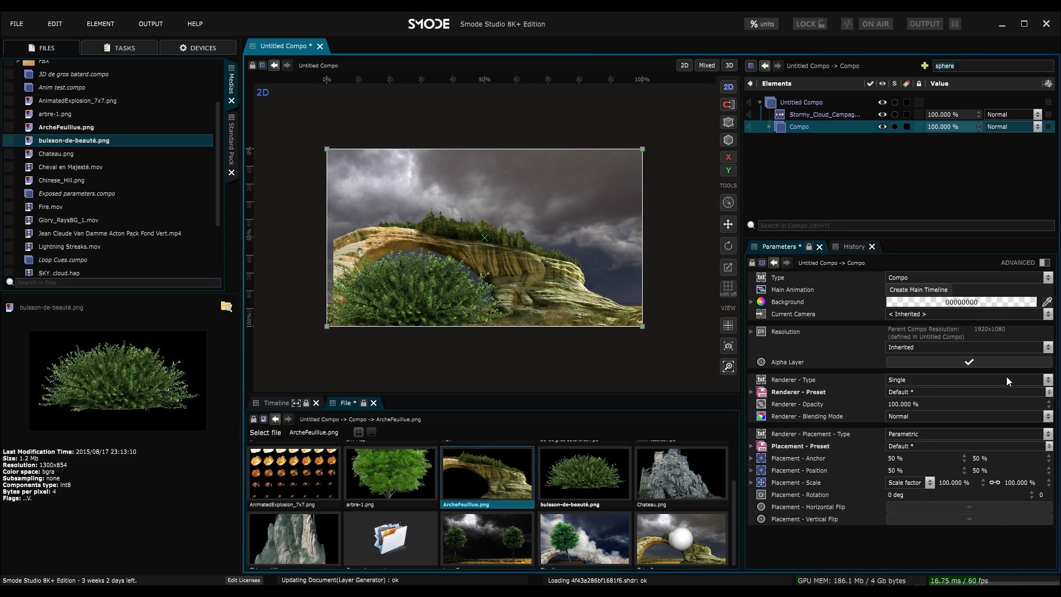
click(807, 114)
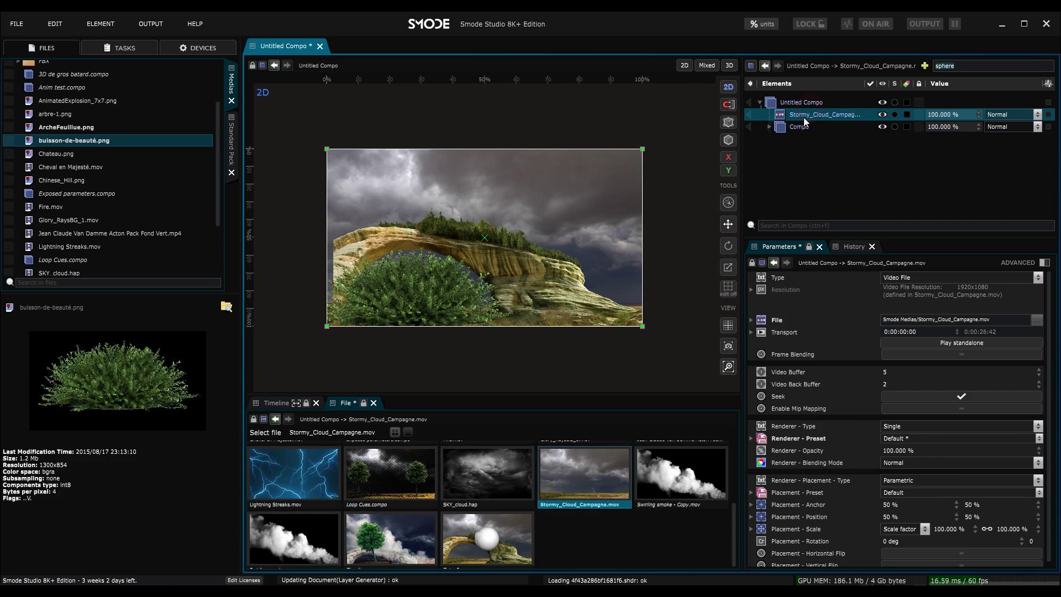
click(805, 127)
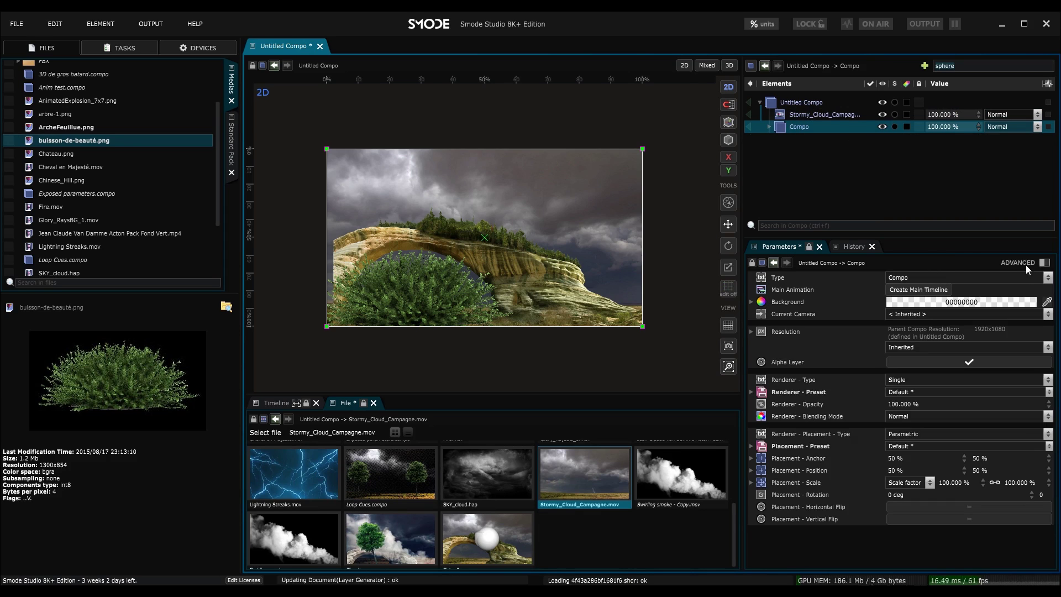
- Inspect the Compo's advanced parameters (inherited 1920x1080, alpha layer) and return to the simple list
click(1044, 263)
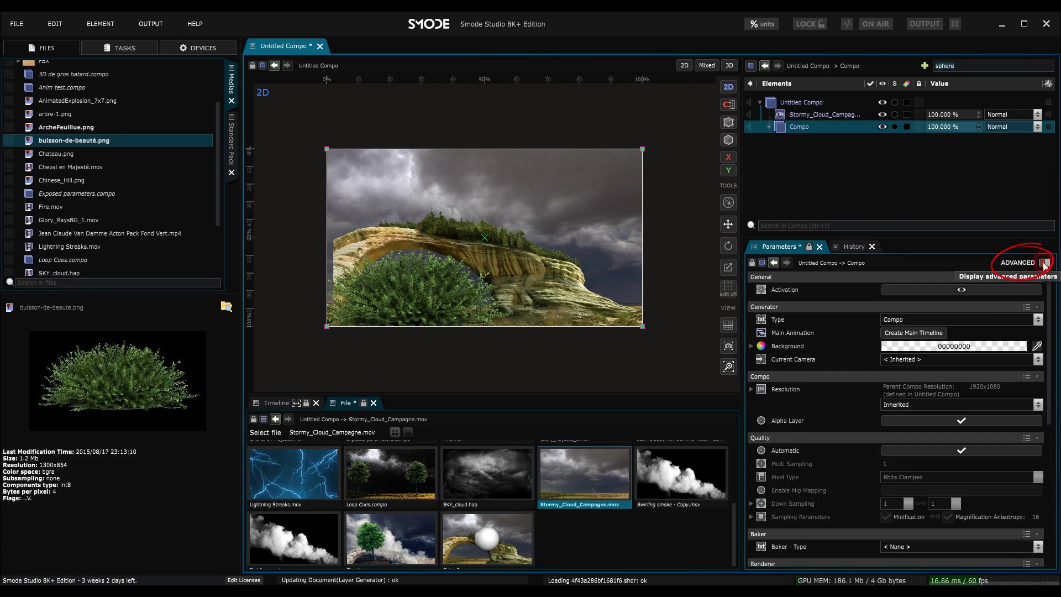
scroll(967, 336, down, 8)
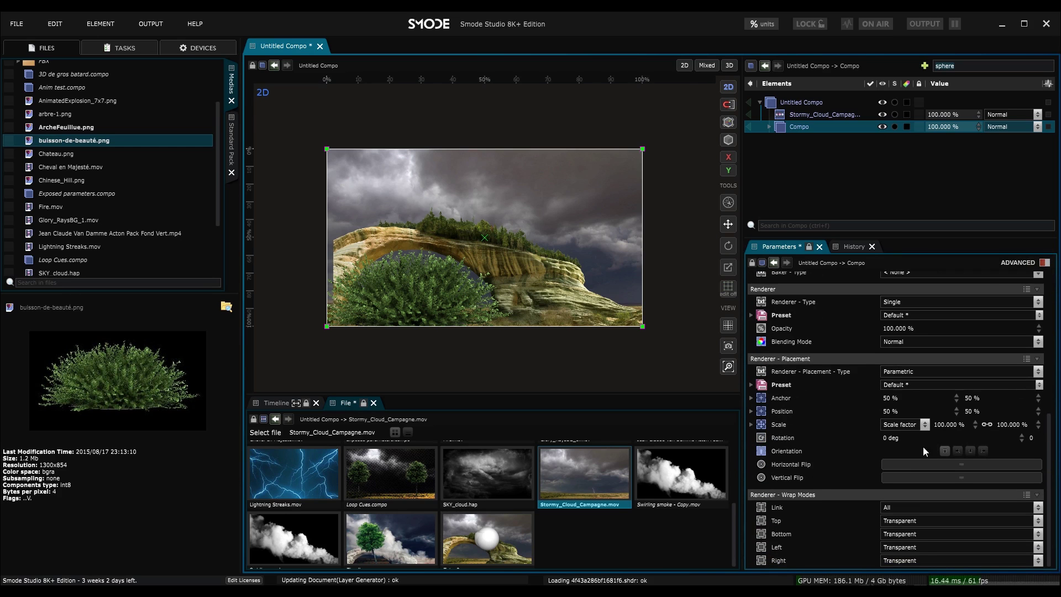
click(1044, 263)
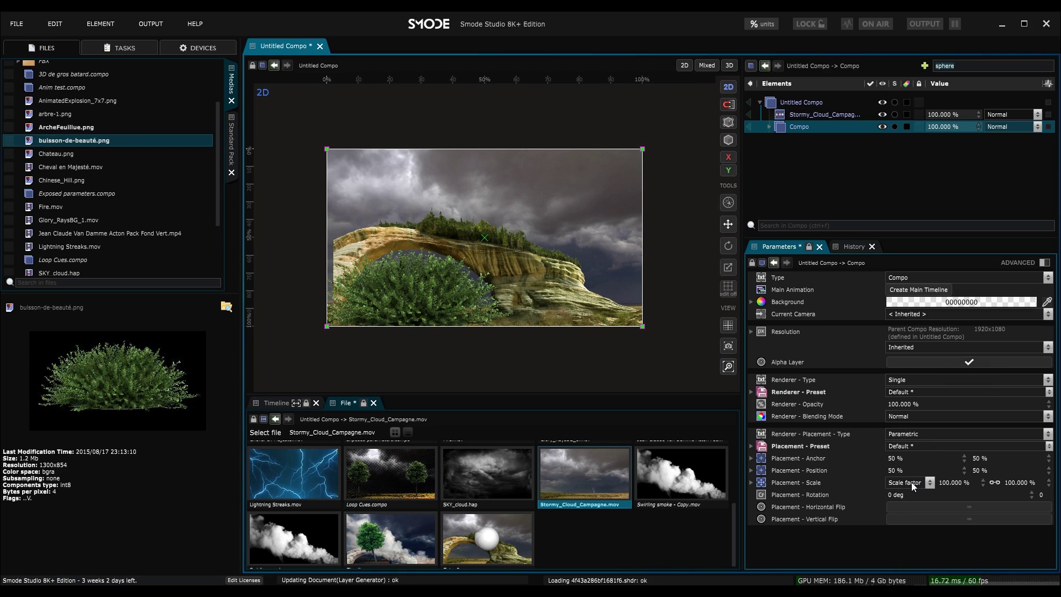
mouse_move(906, 470)
mouse_down()
mouse_move(890, 469)
mouse_move(901, 474)
mouse_up()
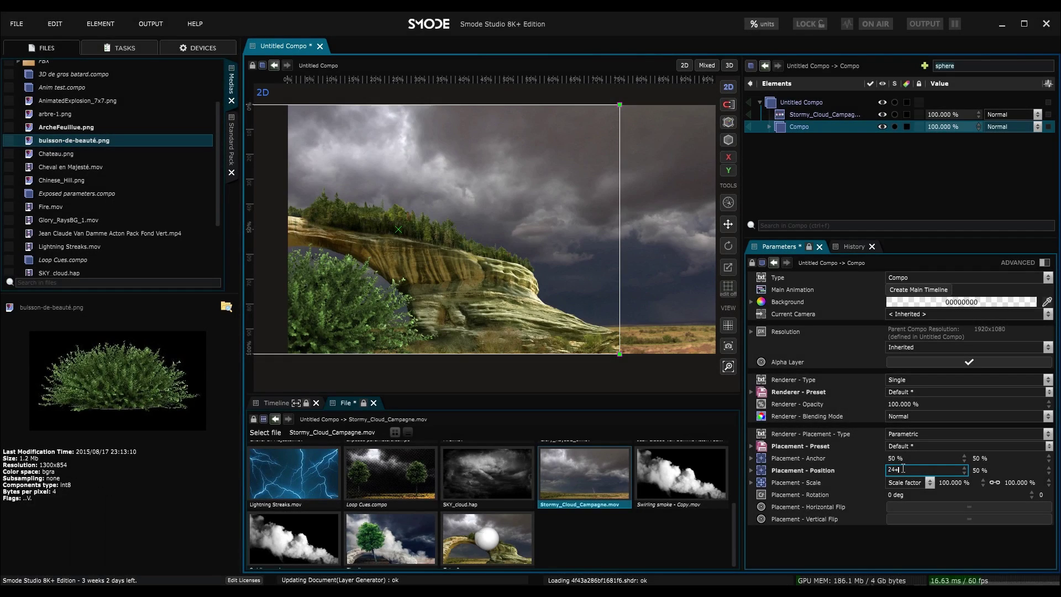
key(Return)
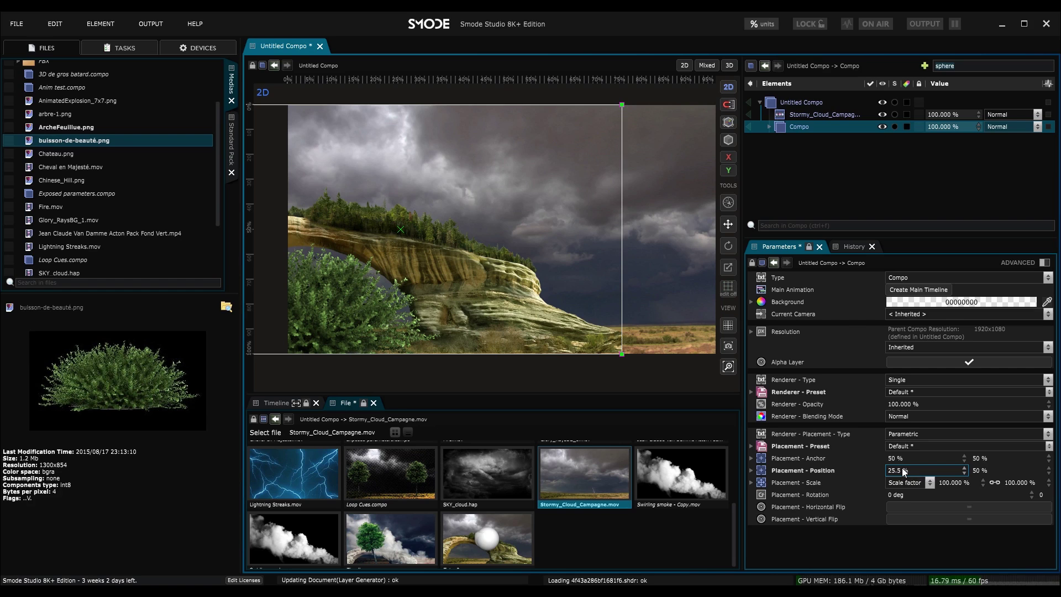
click(904, 471)
key(Return)
drag(923, 471, 922, 470)
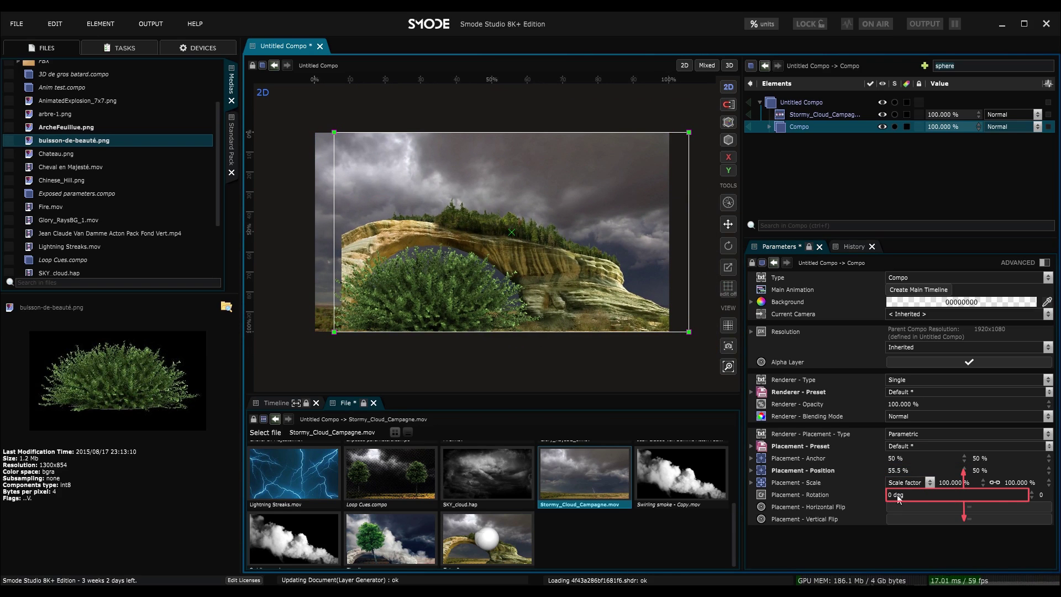
drag(897, 496, 919, 498)
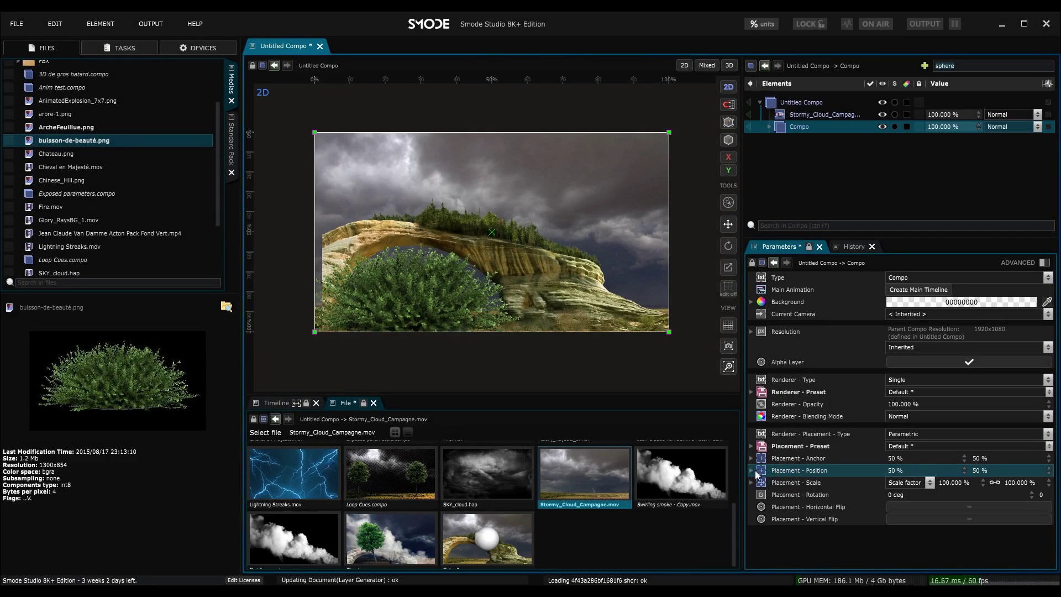
- Move buisson-de-beauté.png up to the upper right of the picture
click(752, 471)
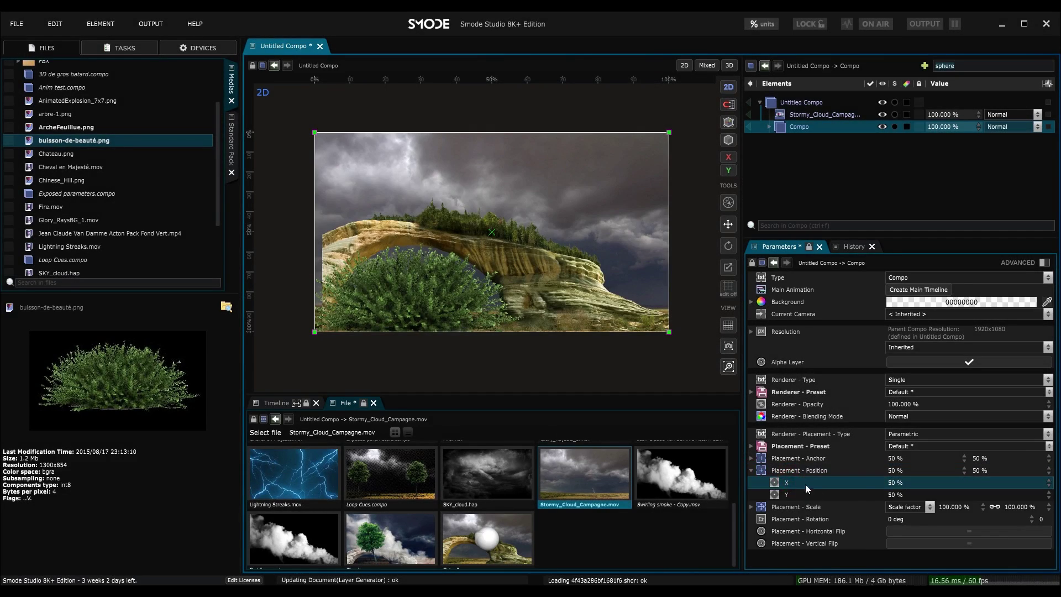
click(751, 473)
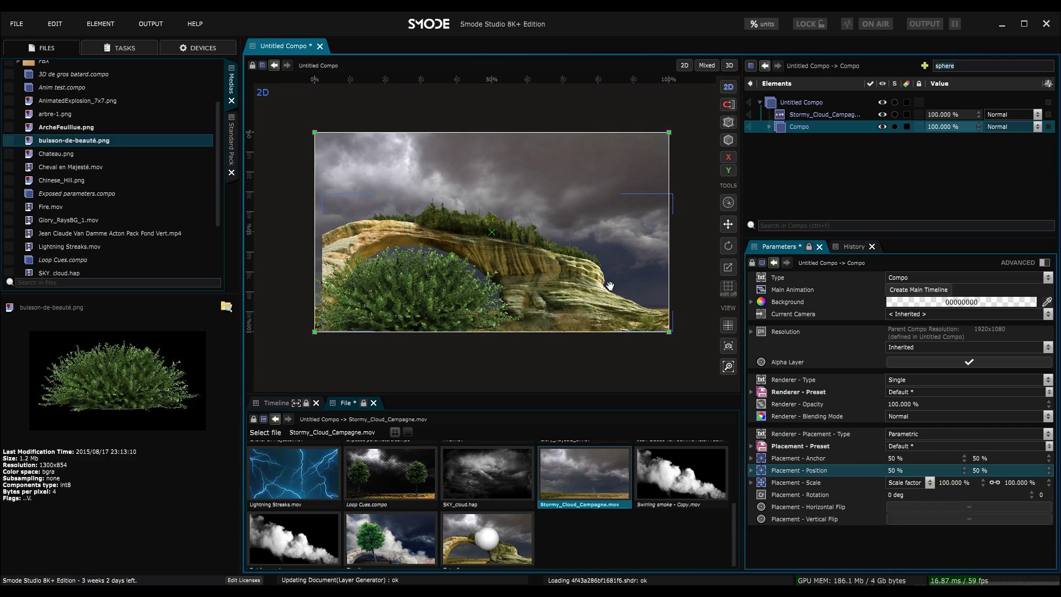
click(768, 126)
click(796, 151)
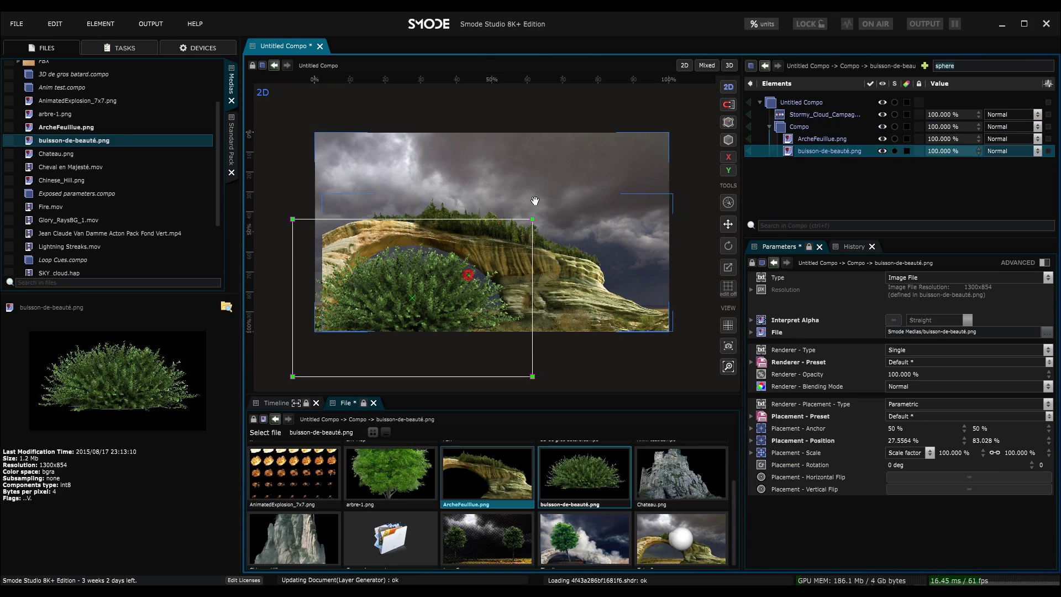
drag(492, 238, 586, 190)
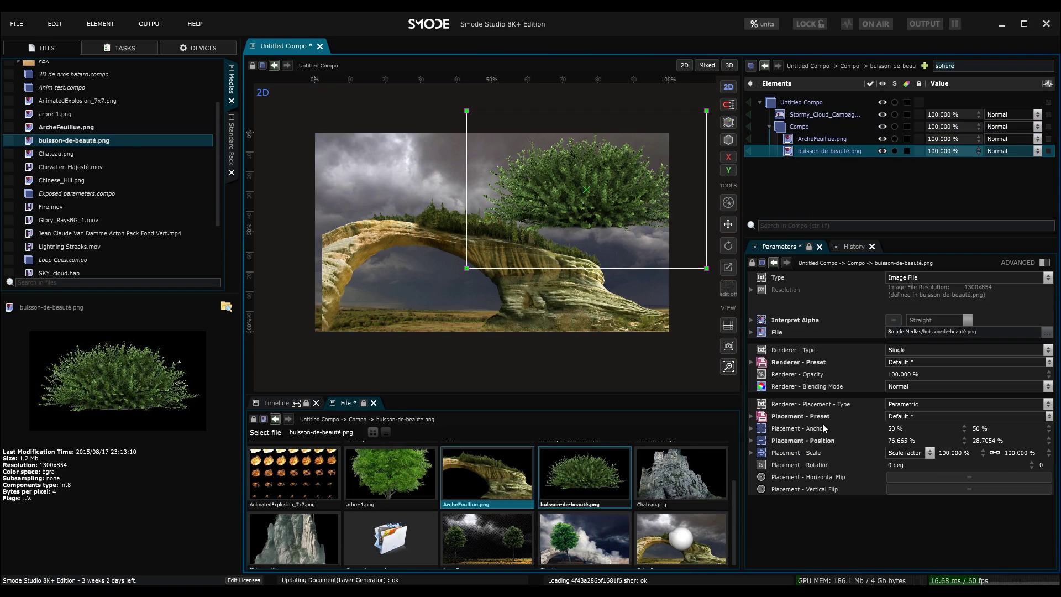
- Copy the bush's Position and paste it onto ArcheFeuillue.png
right_click(788, 441)
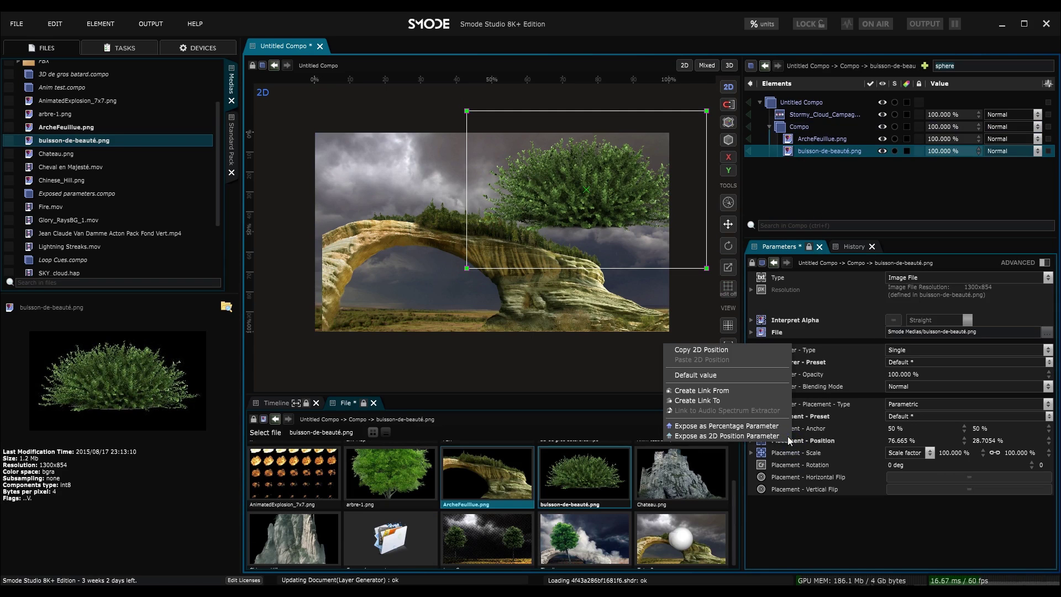
click(747, 350)
click(823, 139)
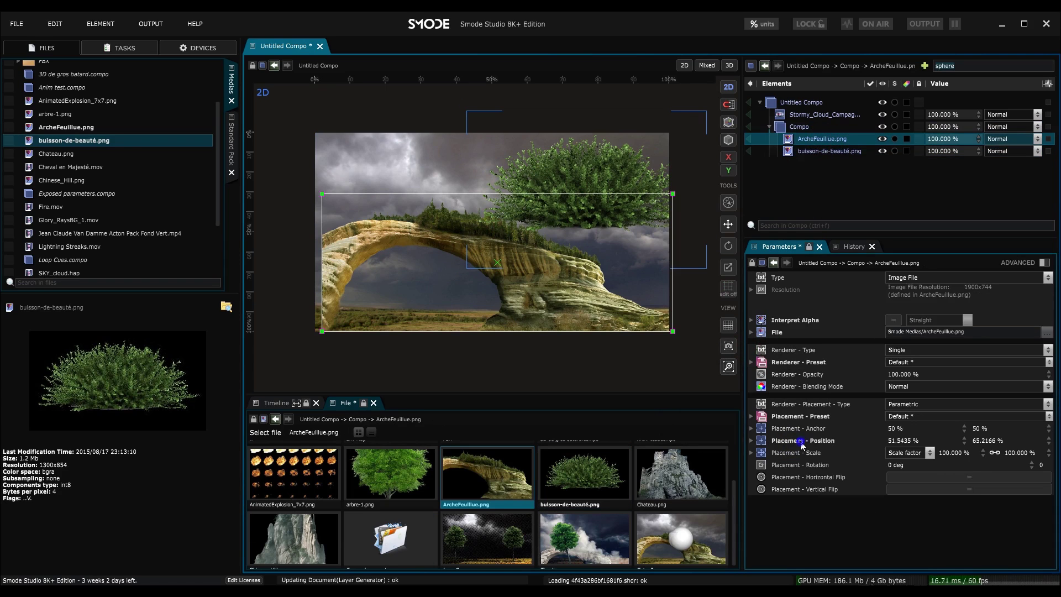
right_click(796, 440)
click(751, 361)
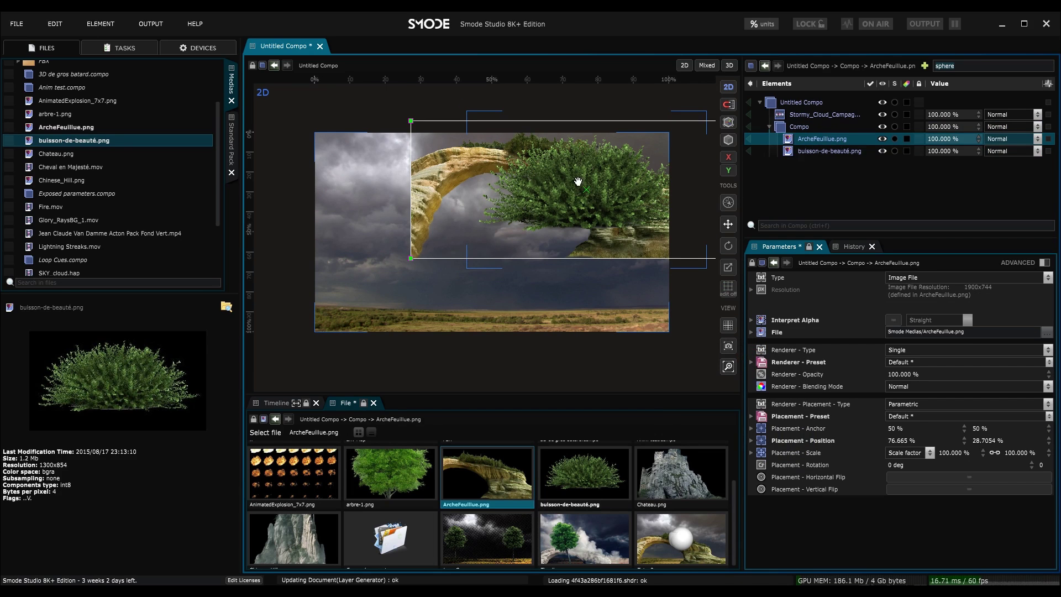
- Place the arch at 35.3059%/65.2486%, narrowed to 59.091% and rotated 47.492 deg with a shifted anchor
drag(625, 229, 529, 287)
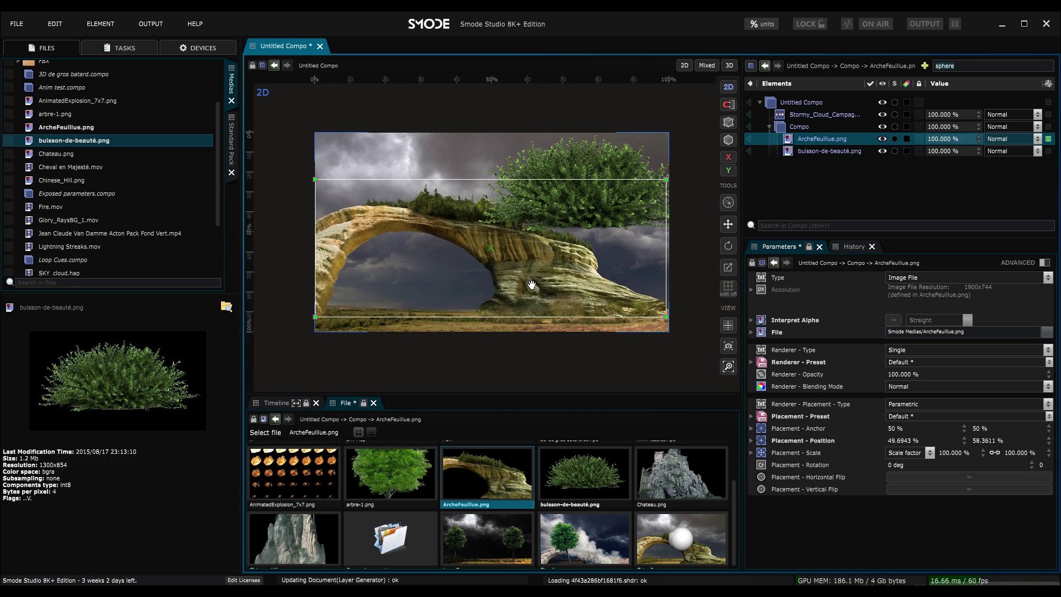
drag(666, 288, 552, 283)
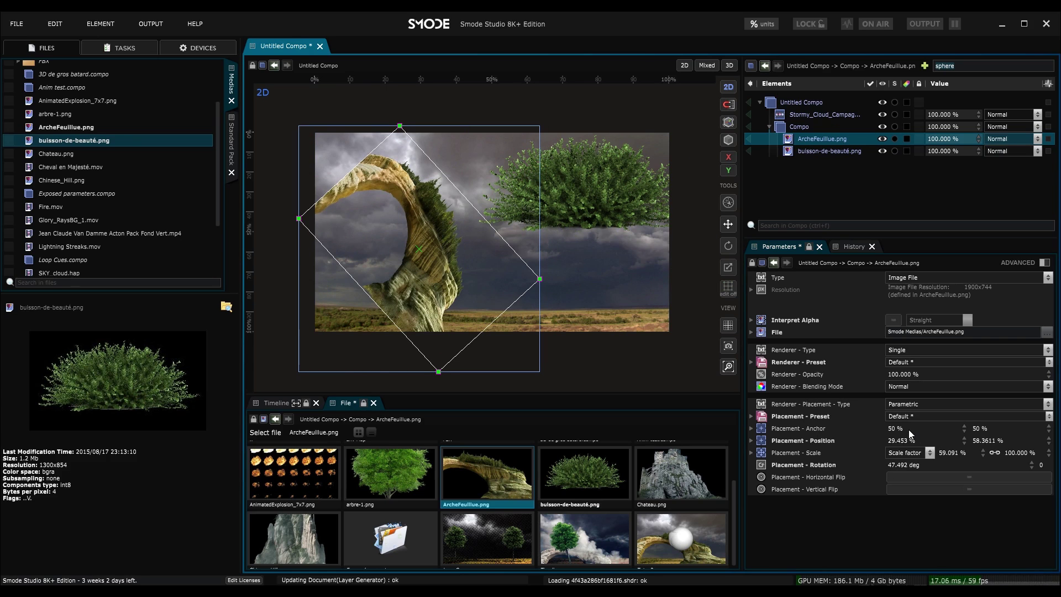
drag(909, 429, 932, 430)
drag(419, 253, 440, 263)
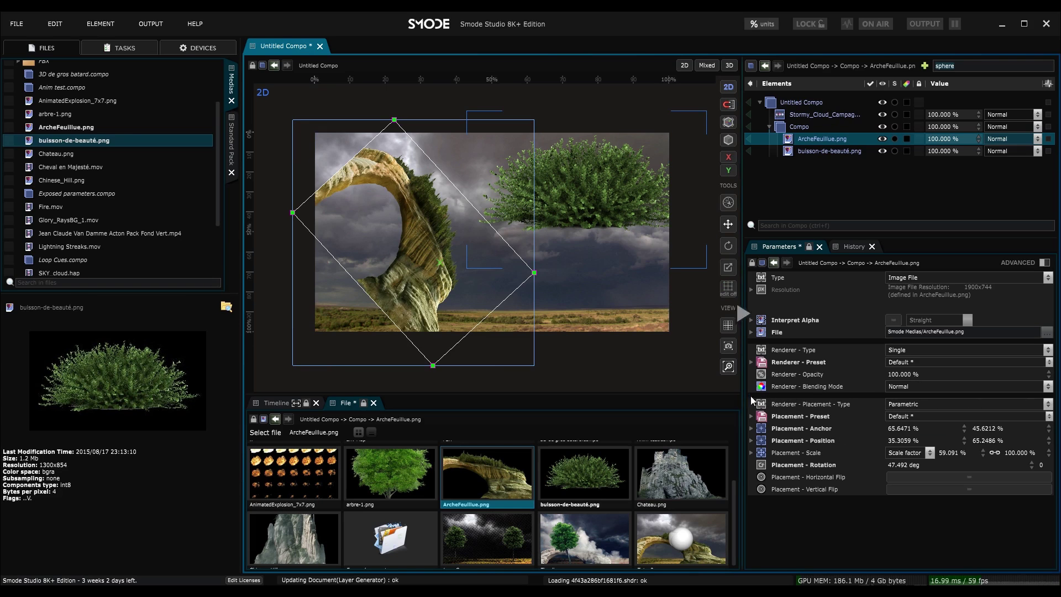
click(1044, 264)
scroll(900, 445, down, 5)
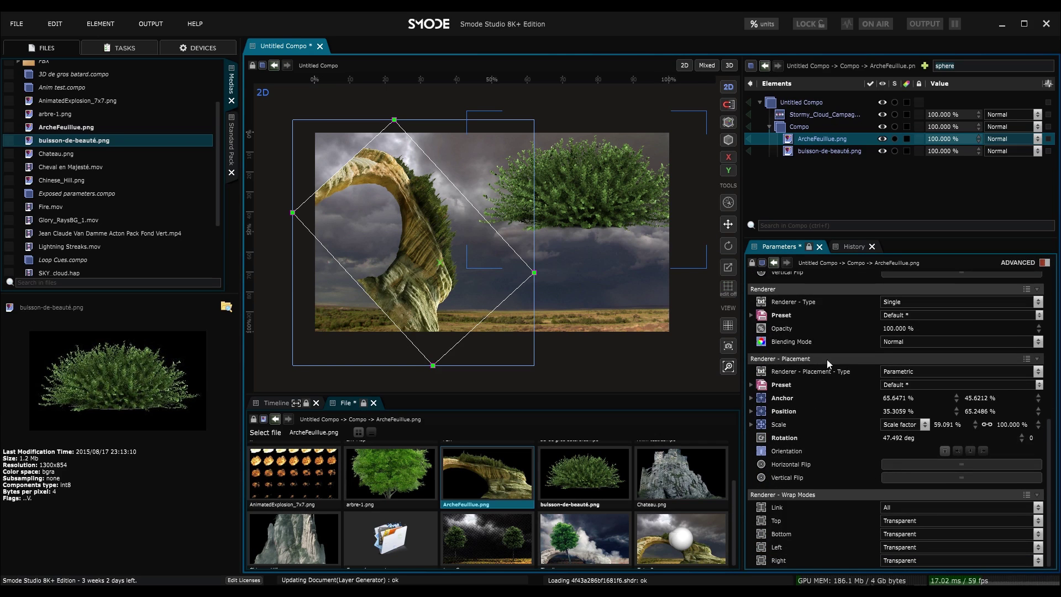
- Paste the arch's 2D Placement onto the bush, then reset it to default 50%/50%, 100%, 0 deg
click(1044, 263)
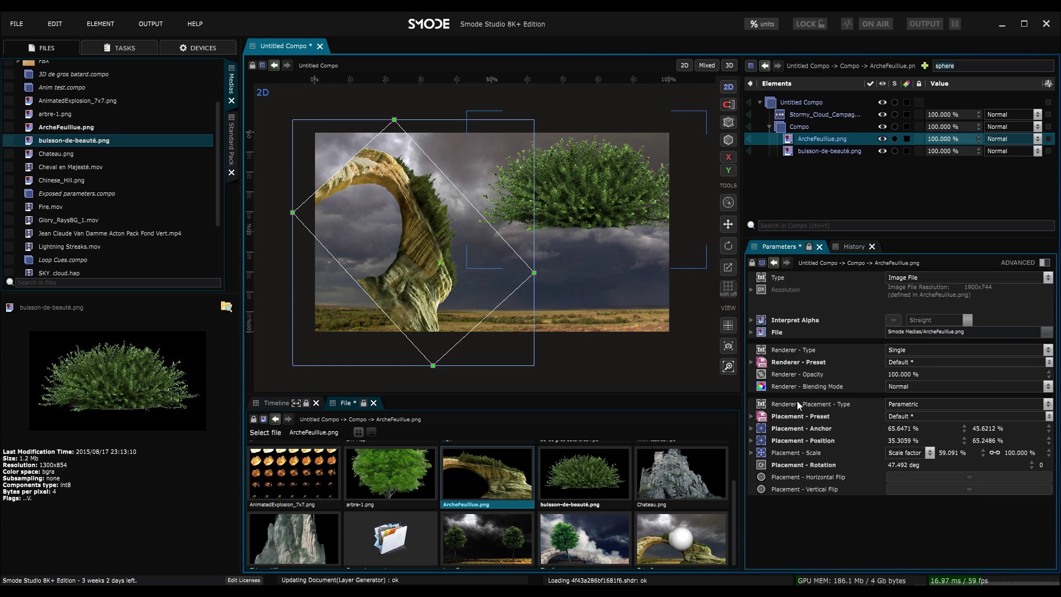
right_click(814, 408)
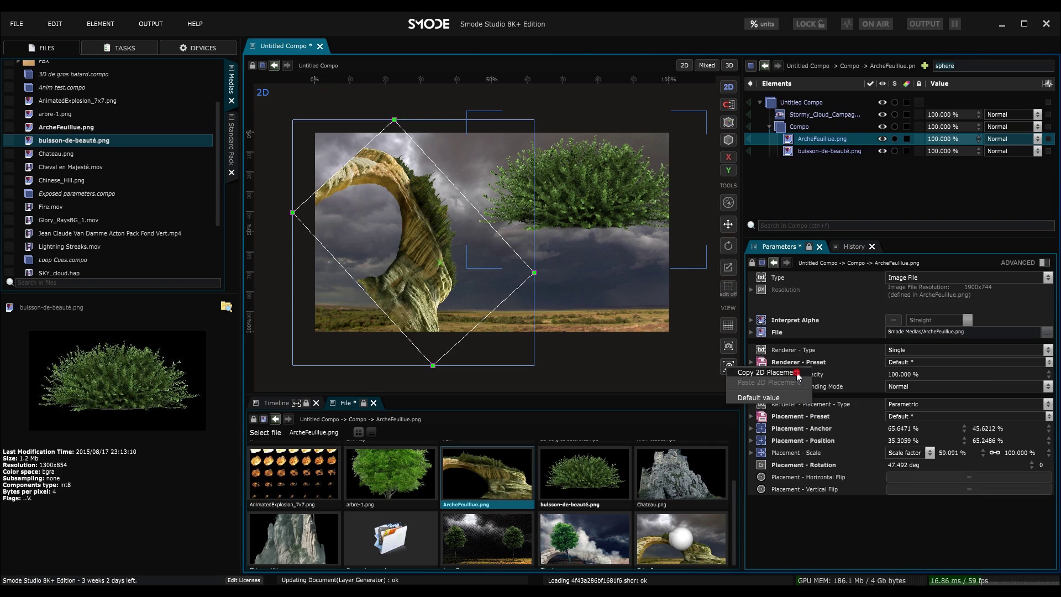
click(608, 154)
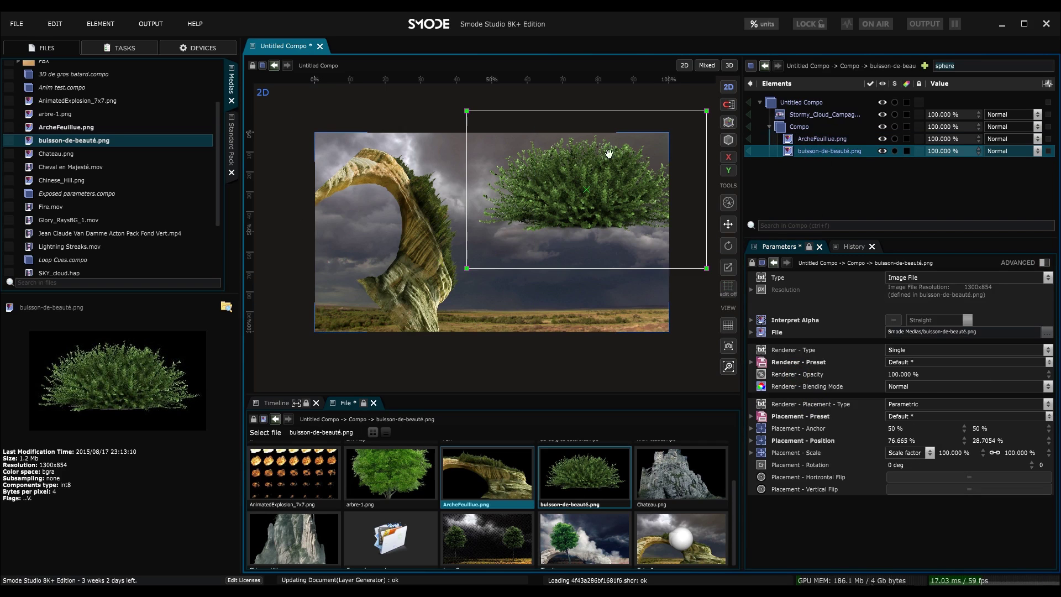
right_click(822, 408)
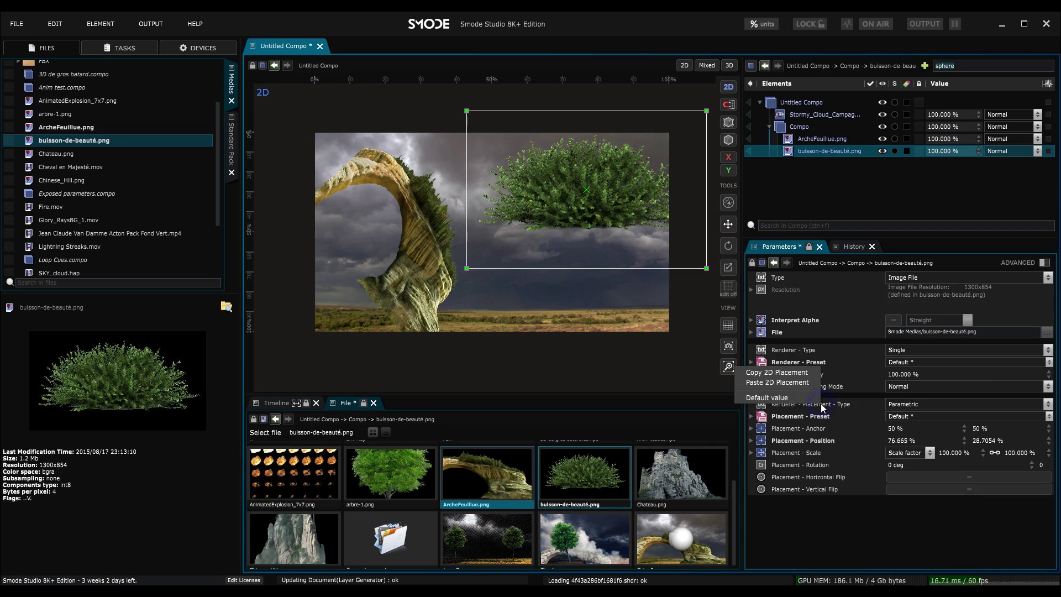
click(792, 382)
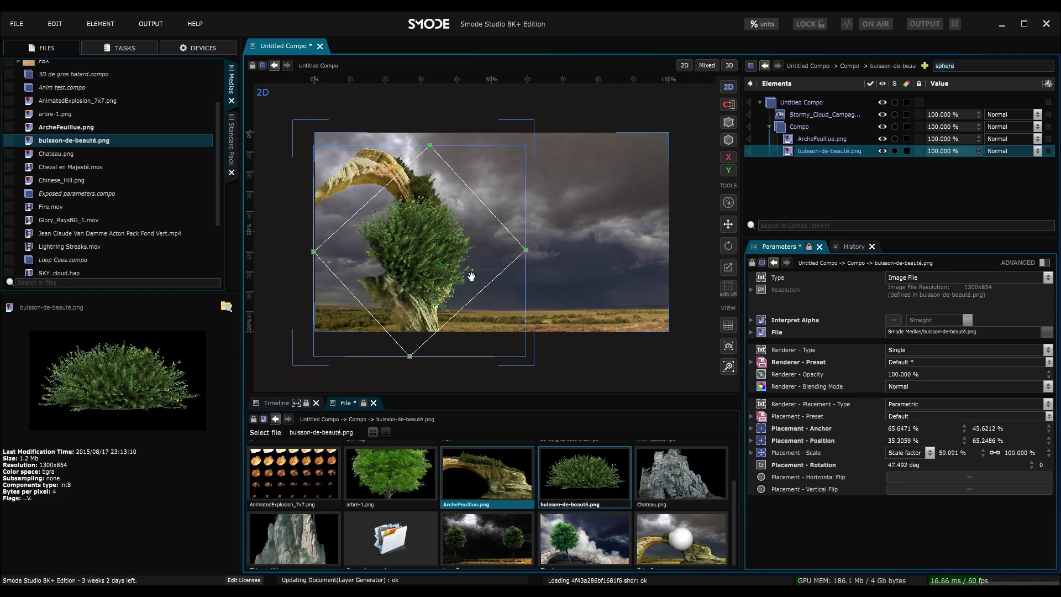
right_click(820, 407)
click(798, 400)
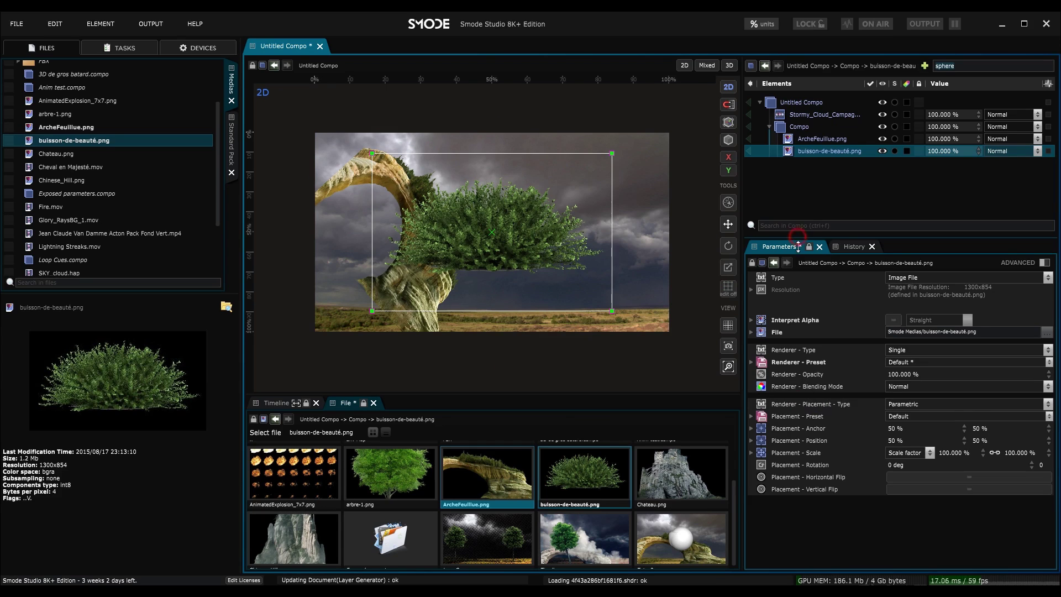
- Snap buisson-de-beauté.png to the Bottom Left placement and collapse the Compo row
drag(797, 236, 799, 243)
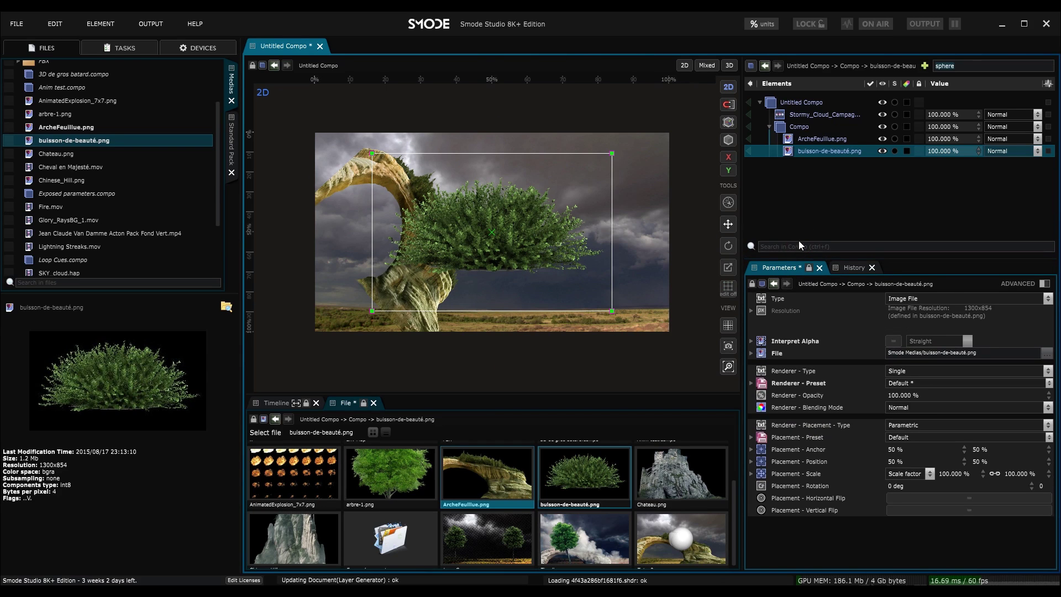
right_click(791, 148)
mouse_move(748, 290)
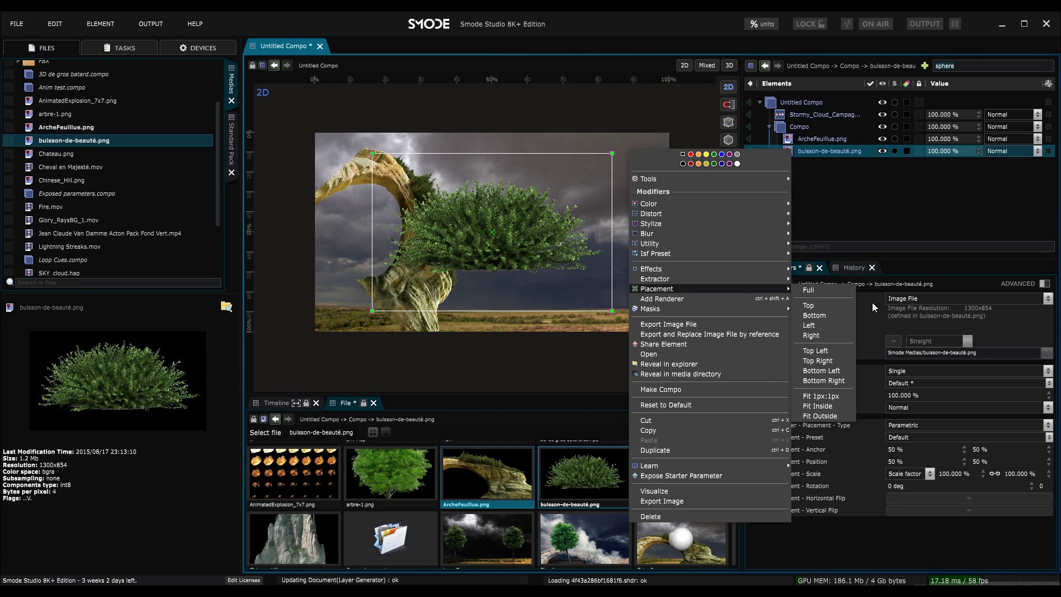
click(827, 372)
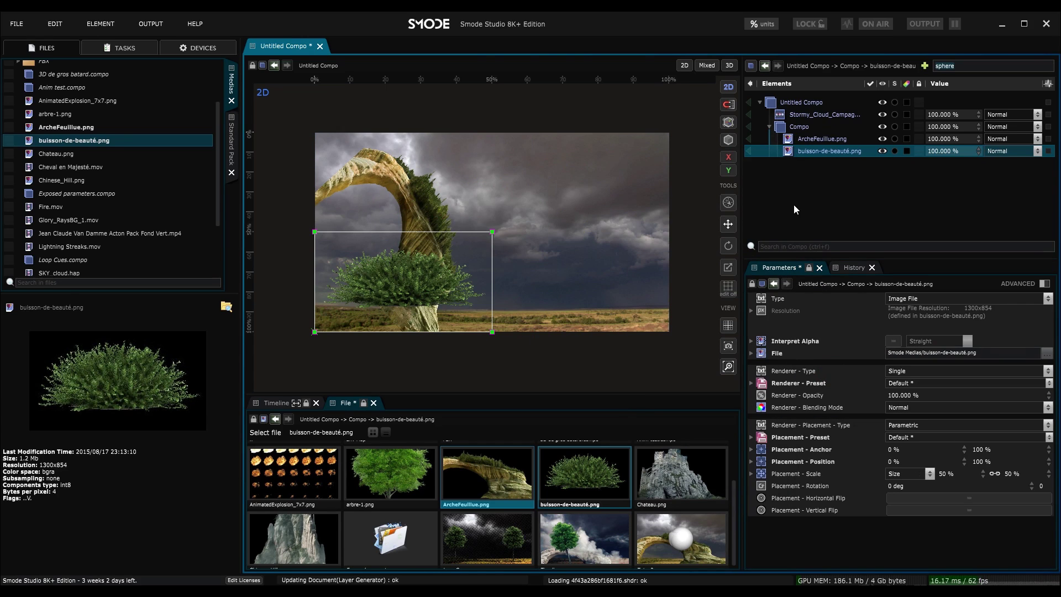
click(768, 128)
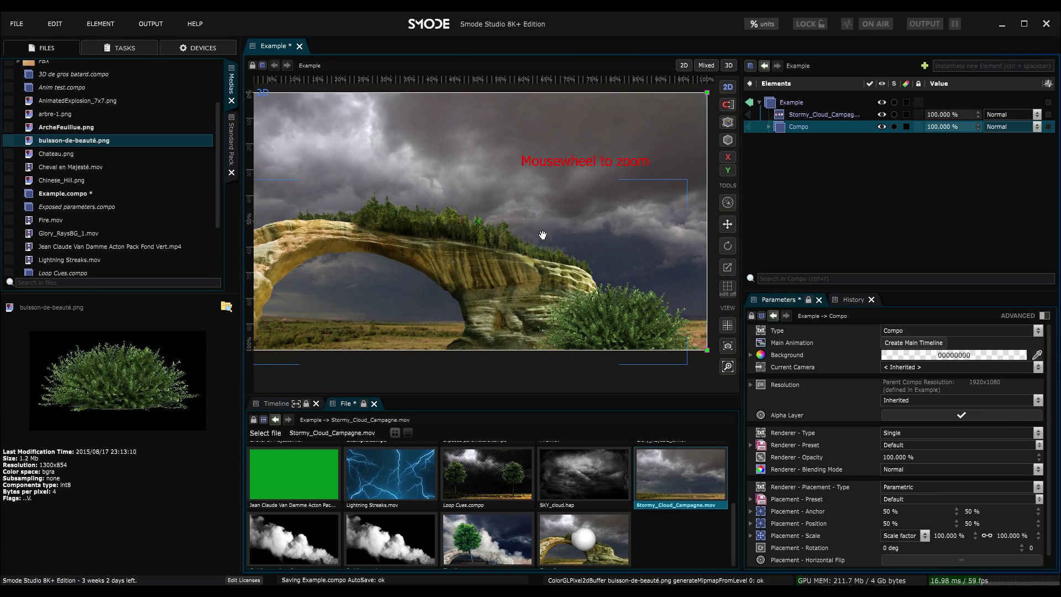
- Place the bush at 57.2366%/115.852%, rotated -1.640 deg and scaled to 42.6264%/52.3663%
scroll(543, 234, up, 3)
drag(539, 216, 478, 219)
scroll(487, 255, down, 1)
scroll(478, 219, down, 3)
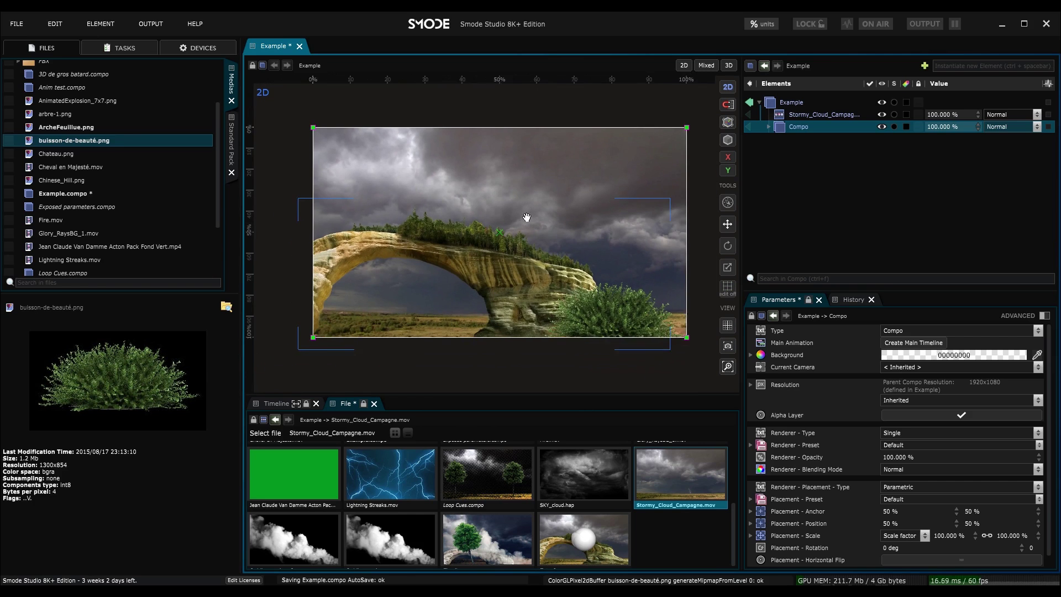
click(769, 127)
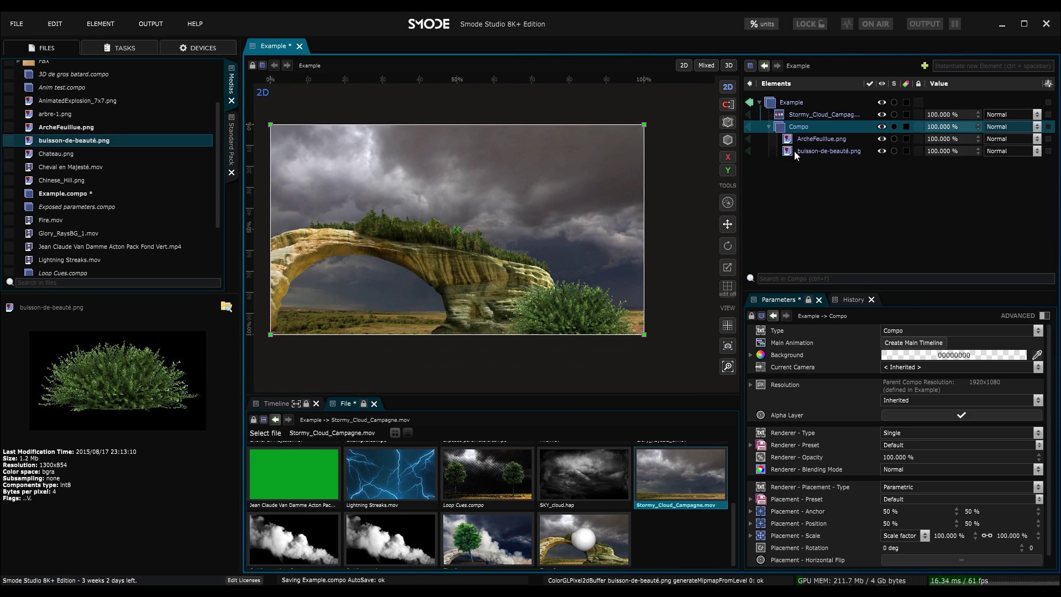
click(795, 151)
drag(604, 337, 578, 307)
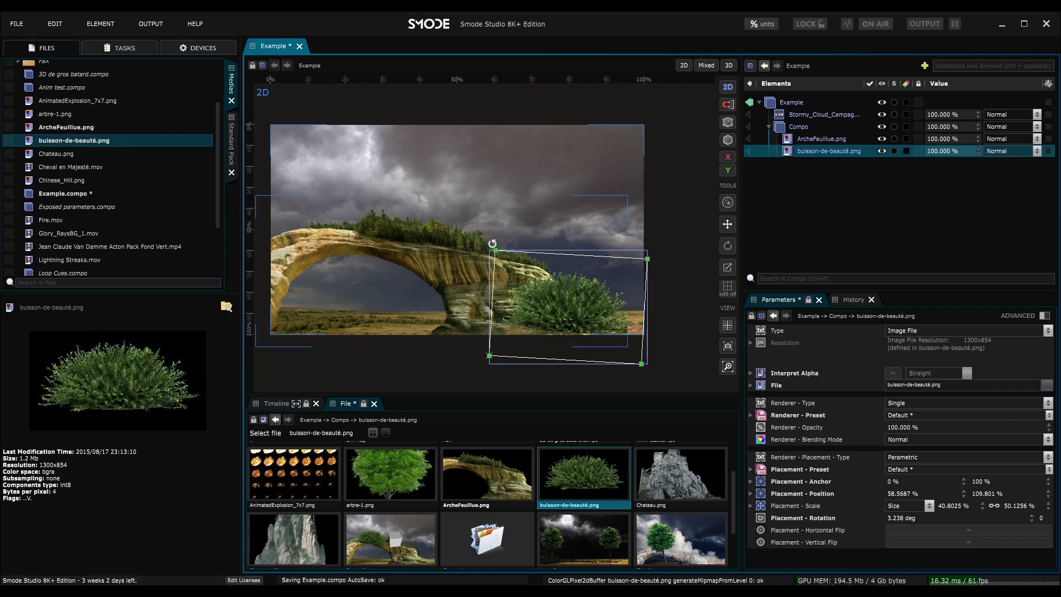
drag(493, 243, 480, 279)
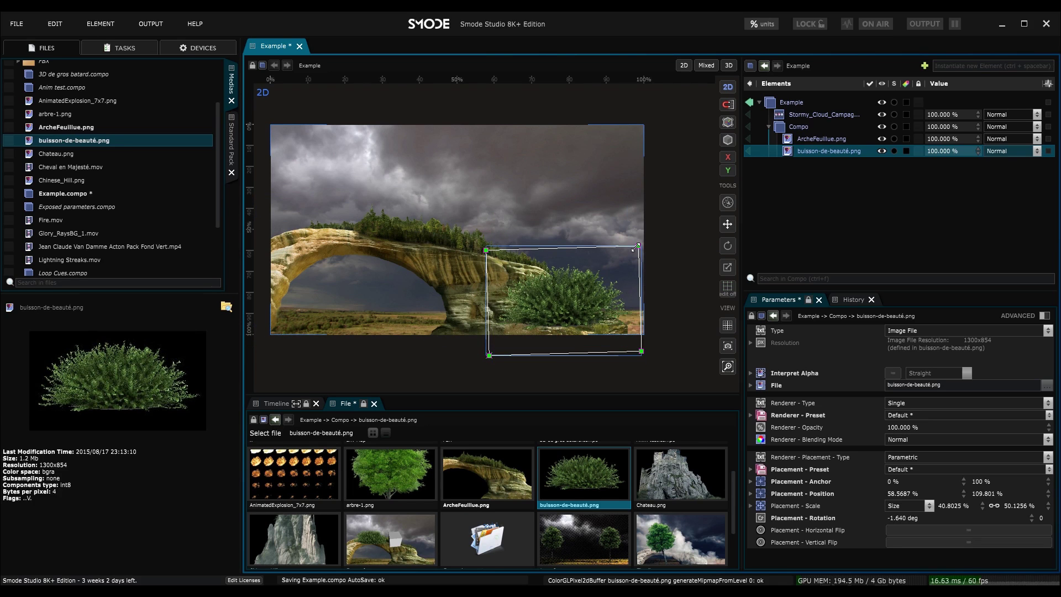
mouse_move(636, 247)
mouse_down()
mouse_move(698, 208)
mouse_move(608, 271)
mouse_move(646, 240)
mouse_up()
drag(616, 282, 610, 294)
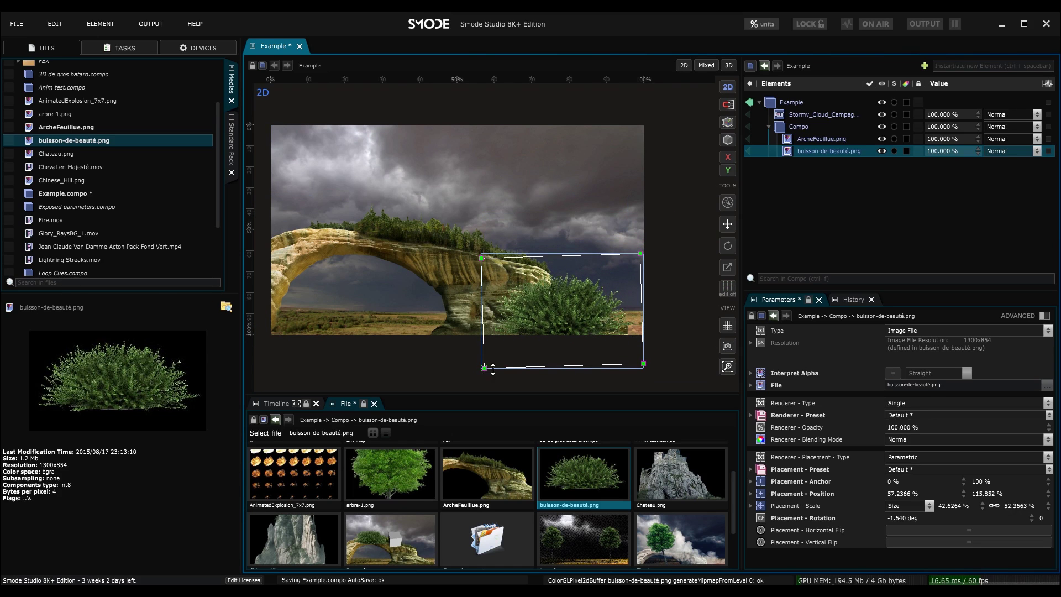
drag(482, 215, 500, 216)
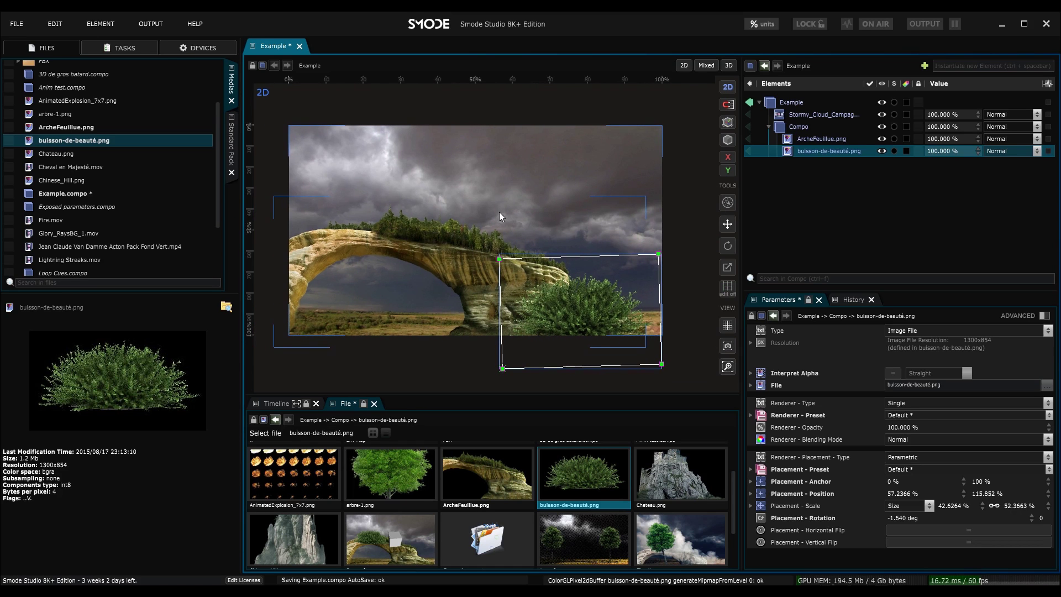
- Add a 3D Mesh Box and a Perspective Camera to the Example compo
click(770, 127)
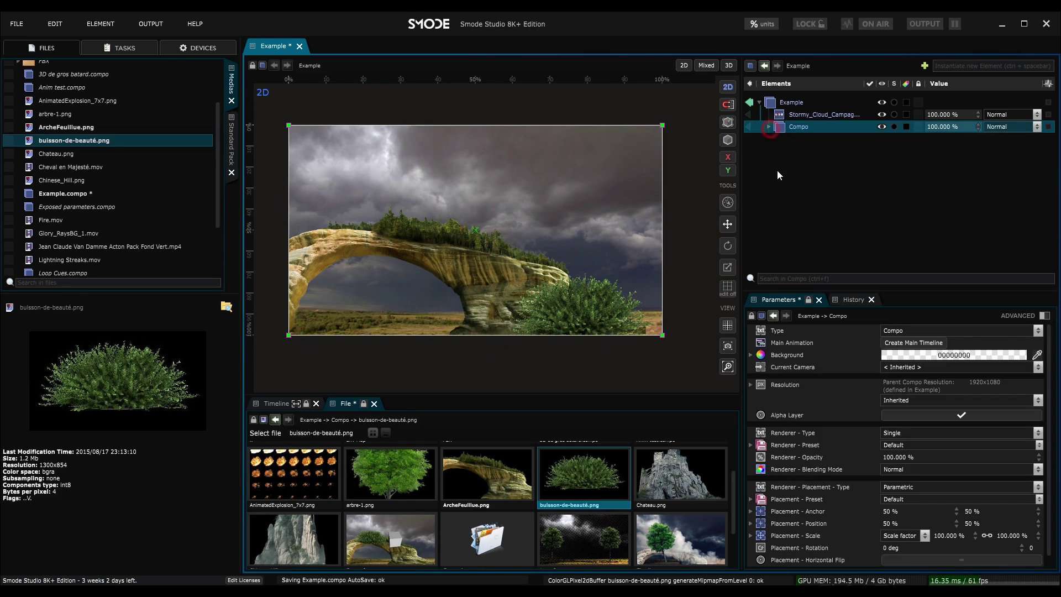
right_click(775, 164)
mouse_move(751, 202)
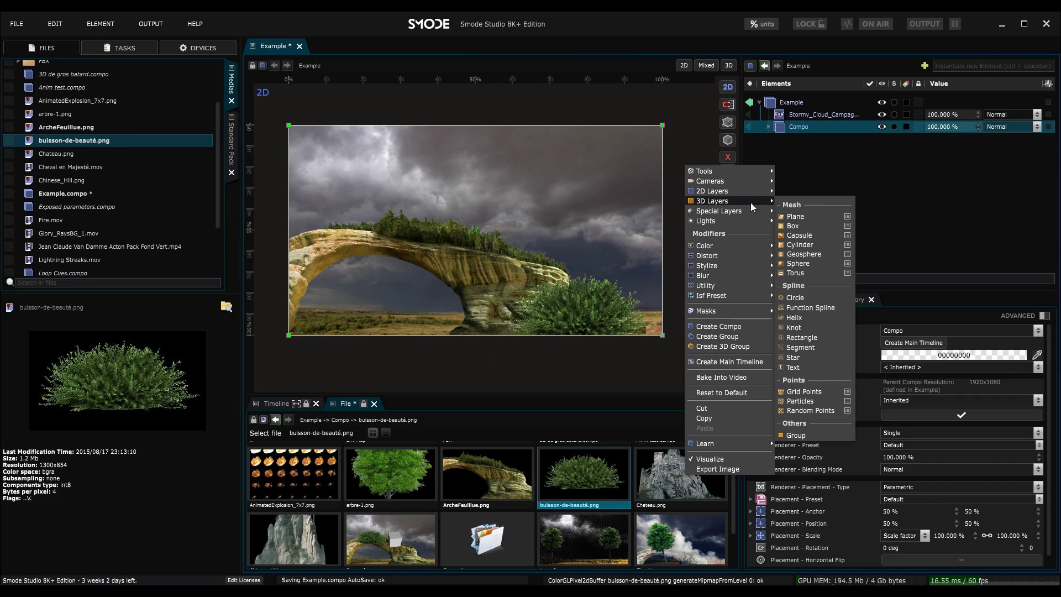
click(803, 225)
right_click(786, 165)
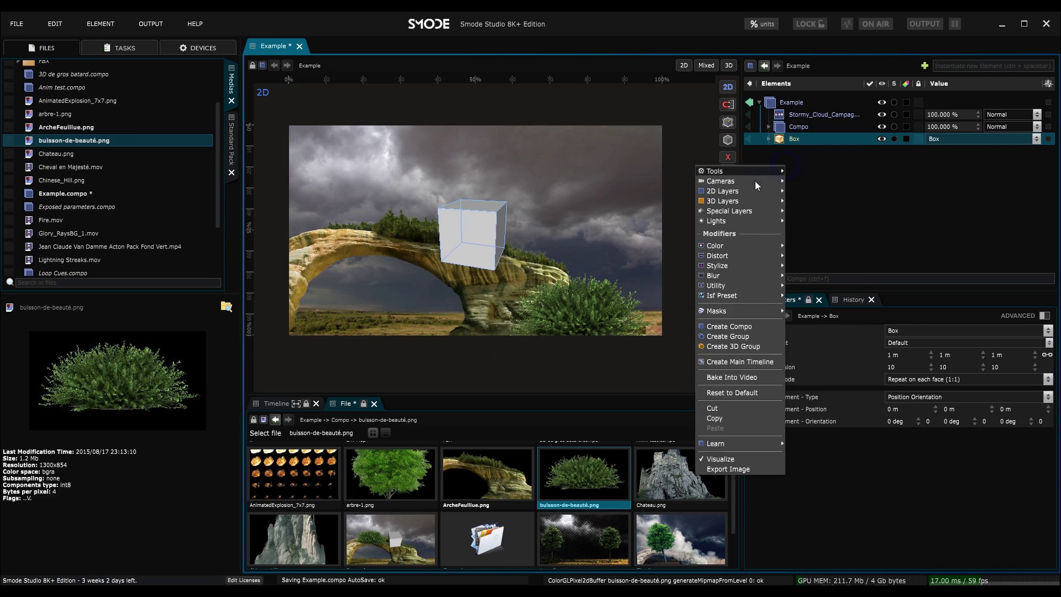
mouse_move(752, 179)
click(793, 181)
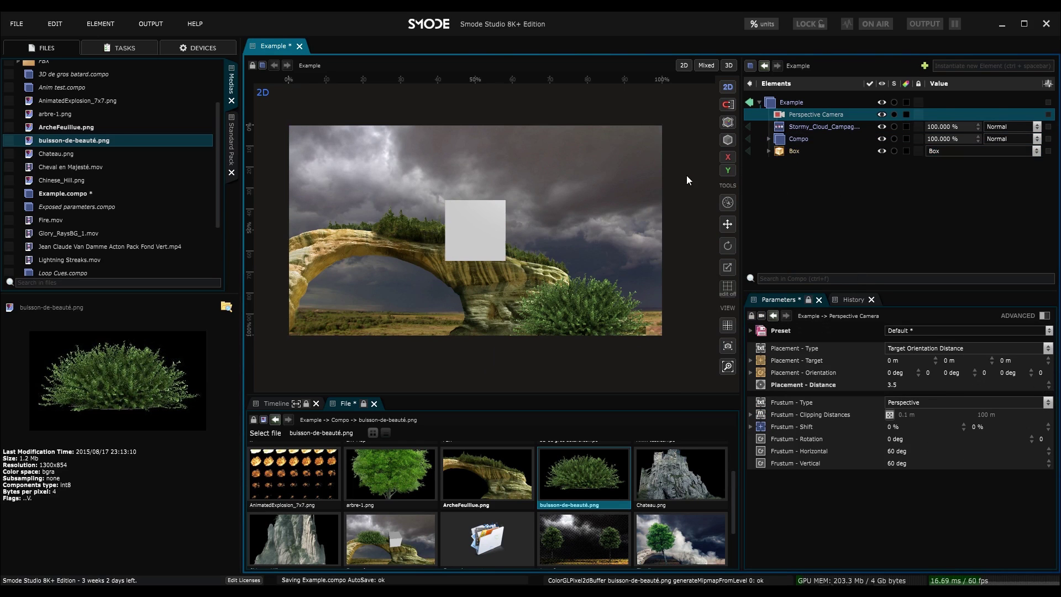
- Rotate the camera so the white cube appears in 3D over the arch
click(786, 151)
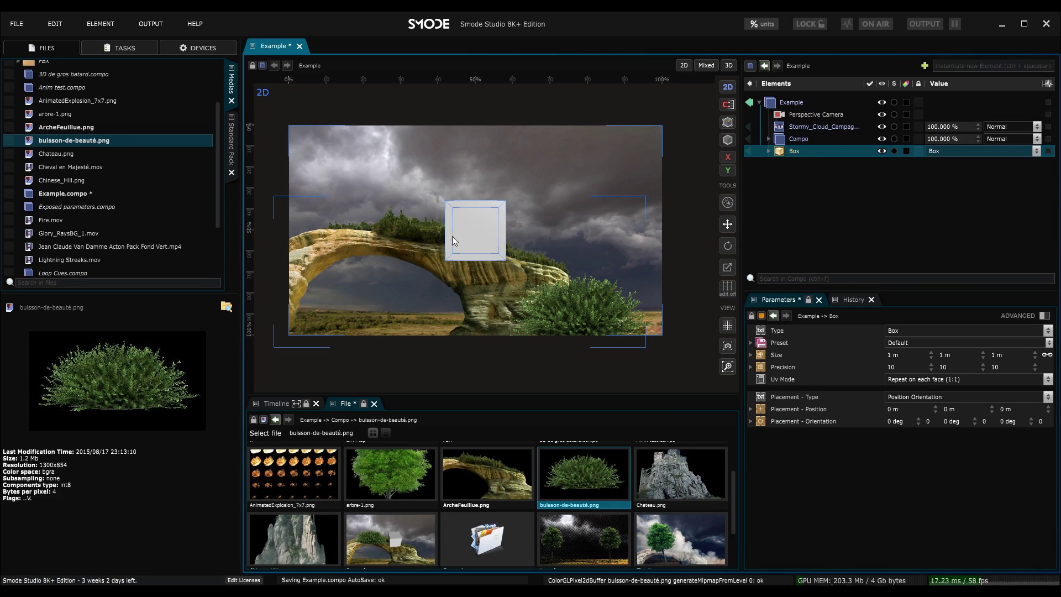
click(777, 139)
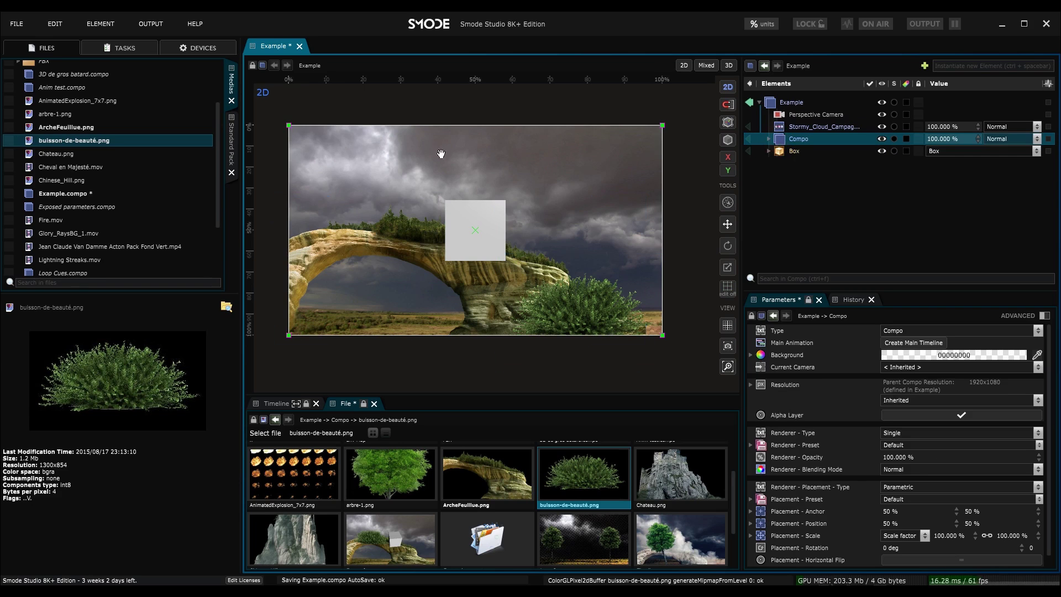
drag(587, 191, 602, 193)
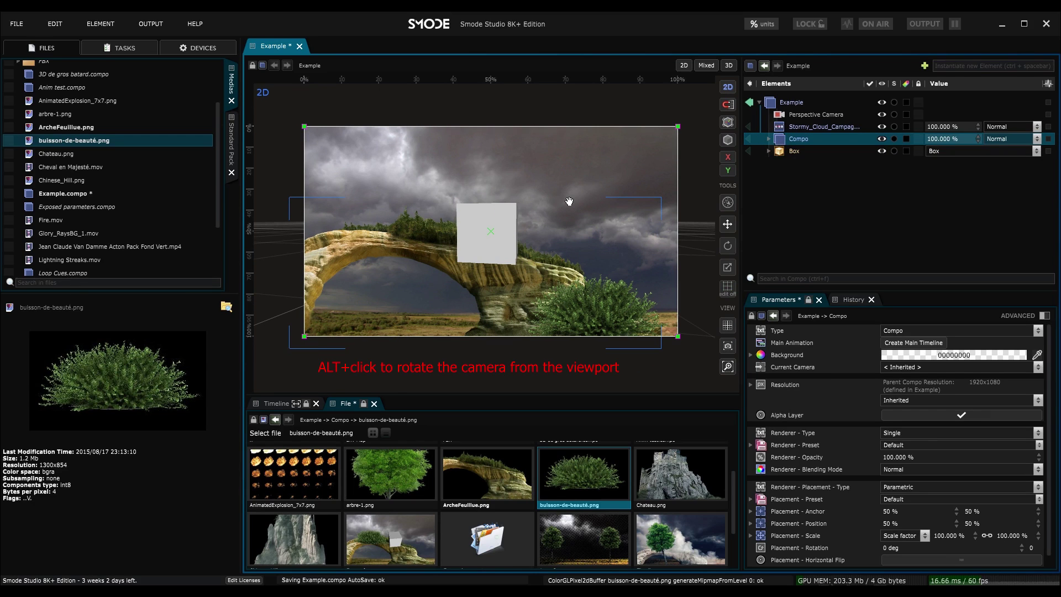
mouse_move(569, 203)
mouse_down()
mouse_move(473, 236)
mouse_move(547, 232)
mouse_up()
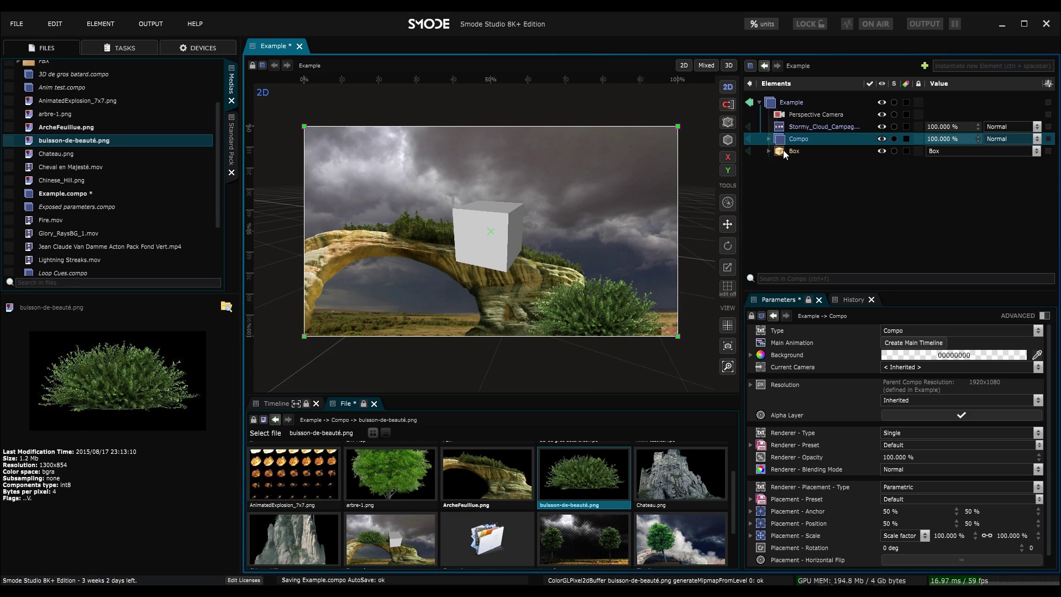
- In 3D edit mode, move the Box into Compo between arch and bush, sliding it to X 1.73237 m
click(785, 152)
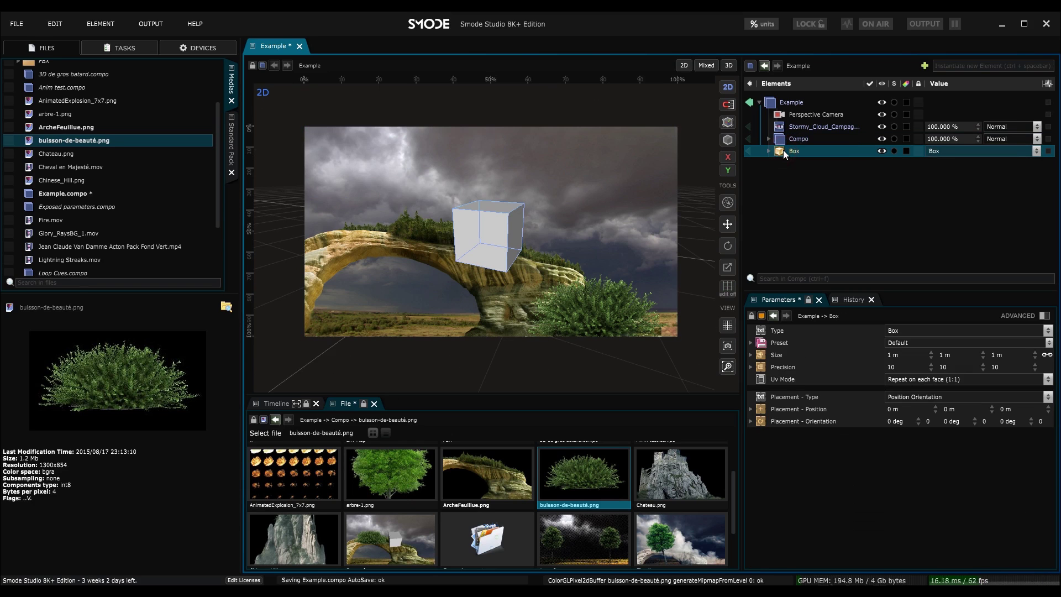
click(728, 87)
drag(529, 243, 490, 239)
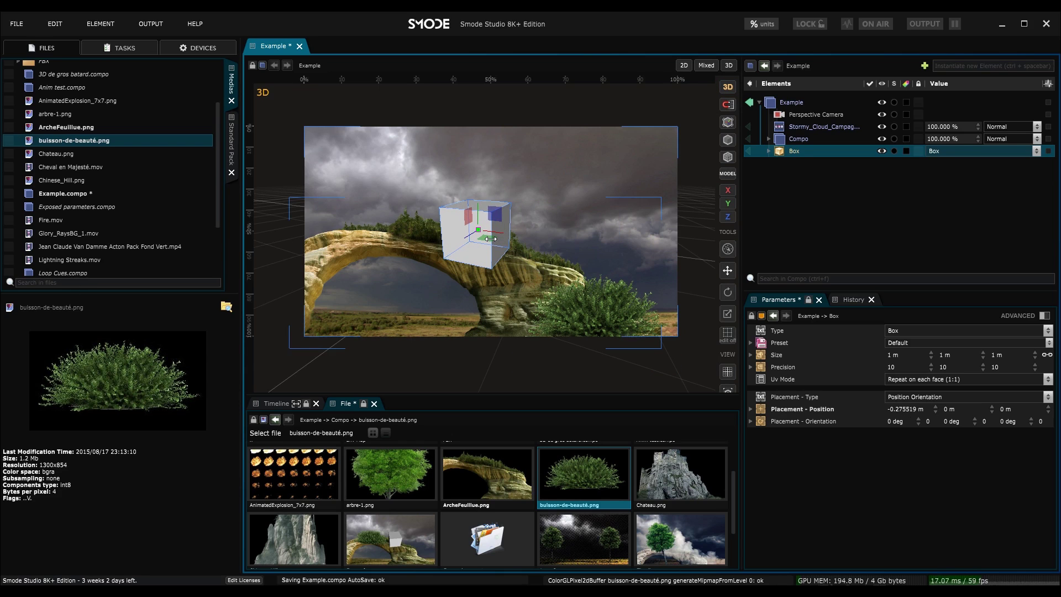
key(r)
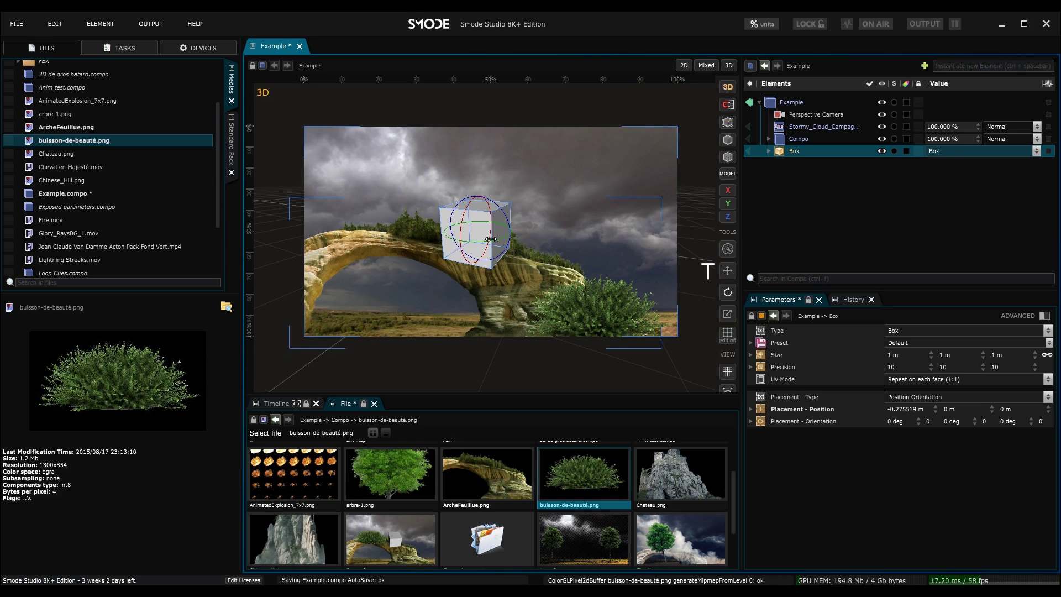
click(728, 271)
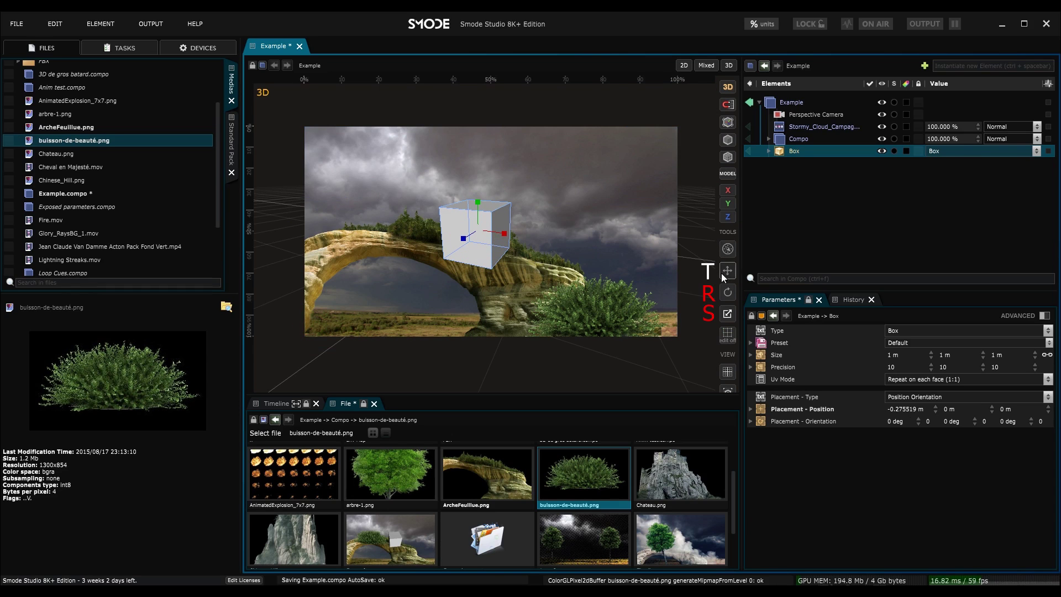
click(727, 293)
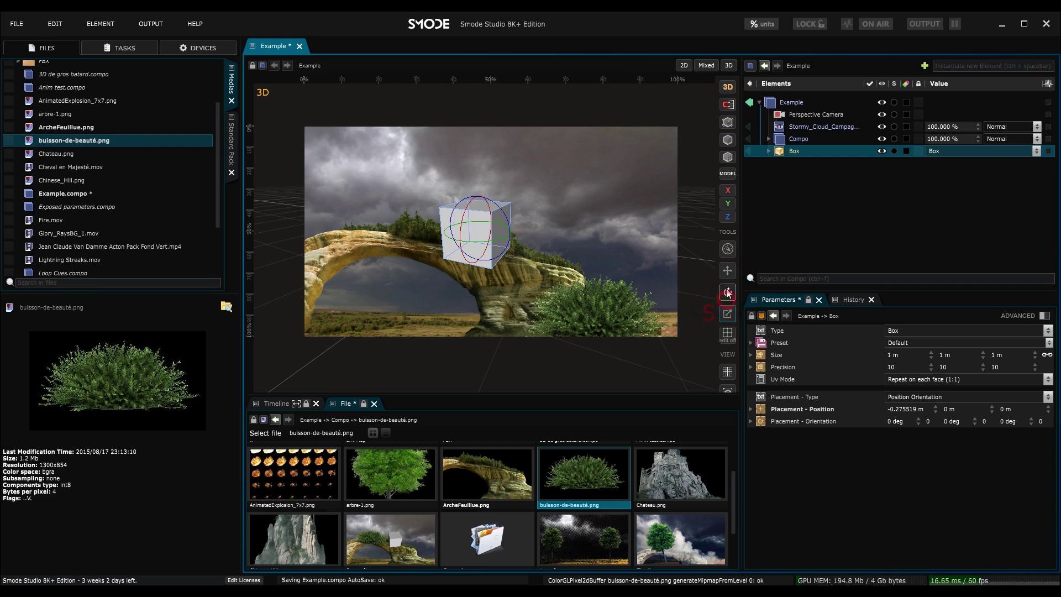
click(728, 275)
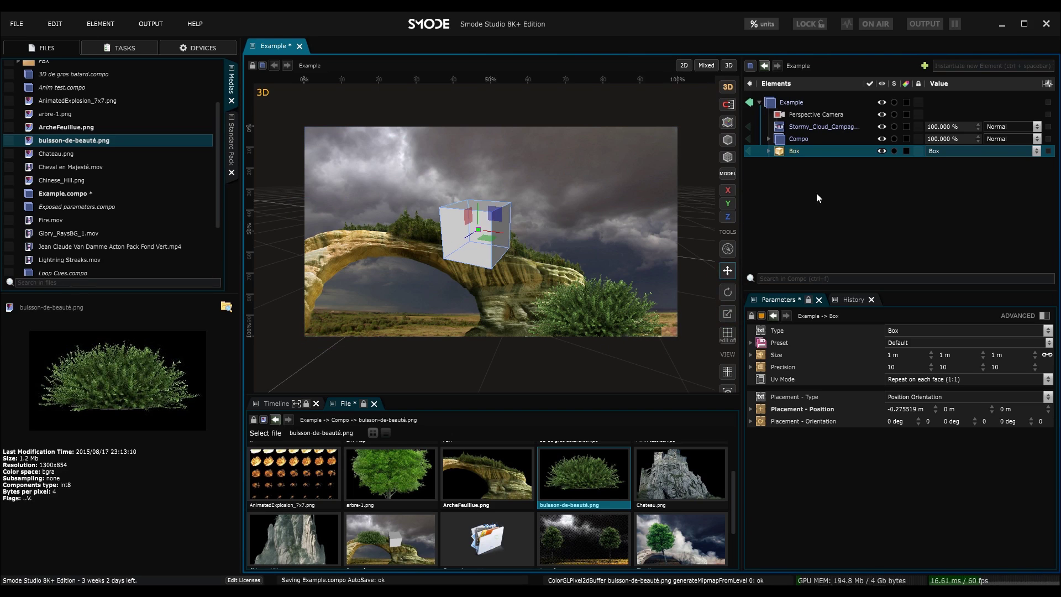
drag(781, 141, 796, 168)
drag(496, 230, 600, 243)
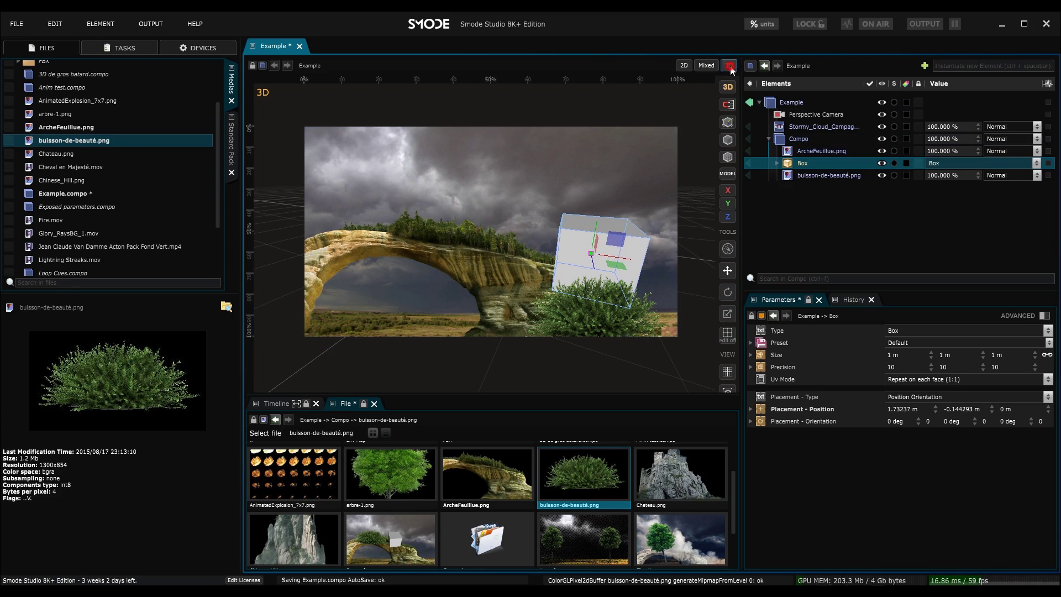
- Show the scene as a 3D grid view, orbit around it and enlarge the viewport
click(730, 65)
drag(529, 271, 409, 273)
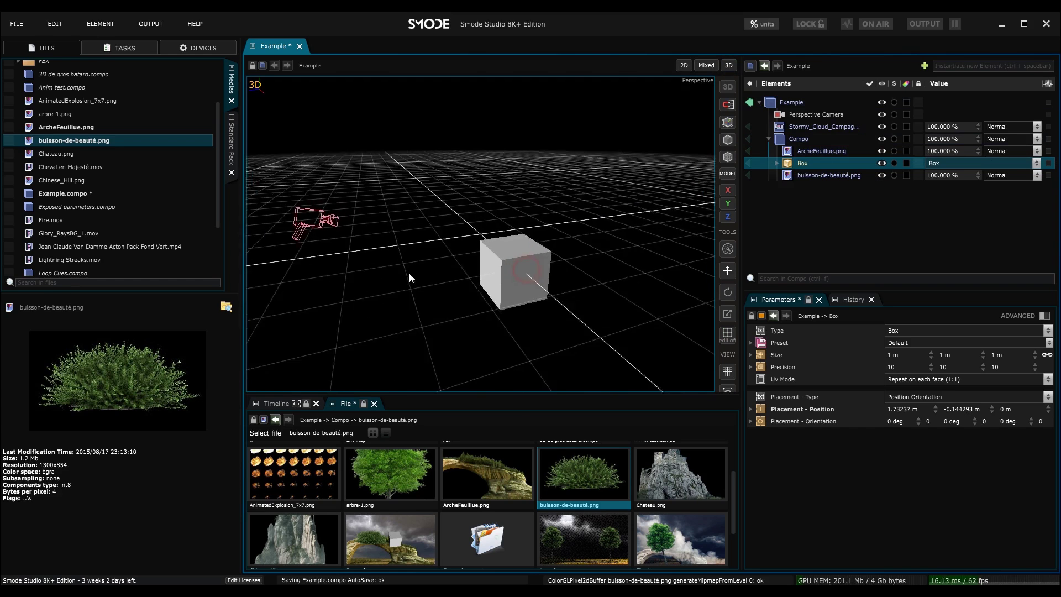
click(301, 221)
drag(302, 221, 606, 260)
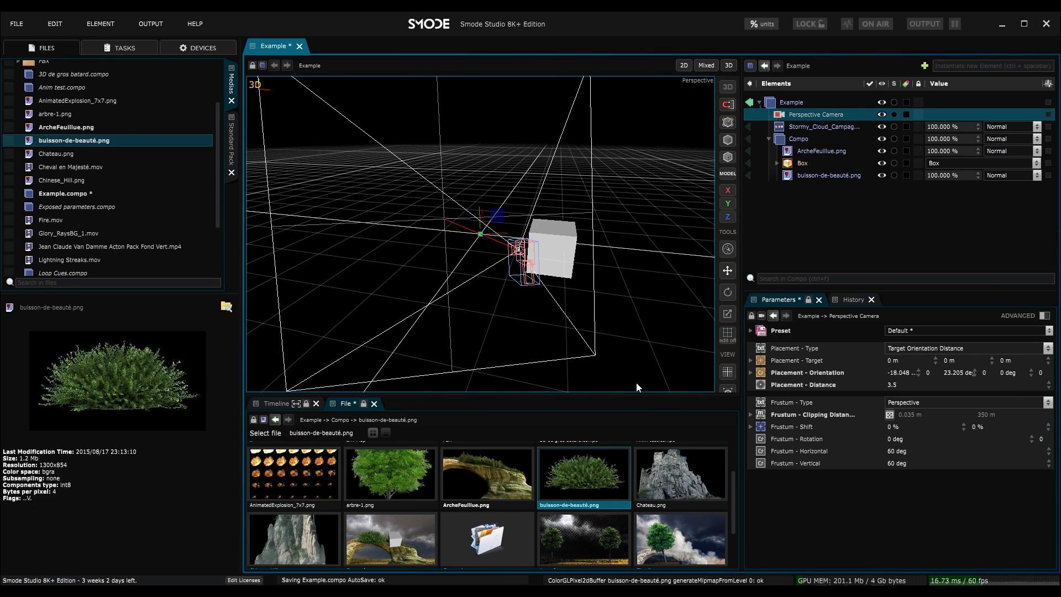
drag(650, 397, 650, 437)
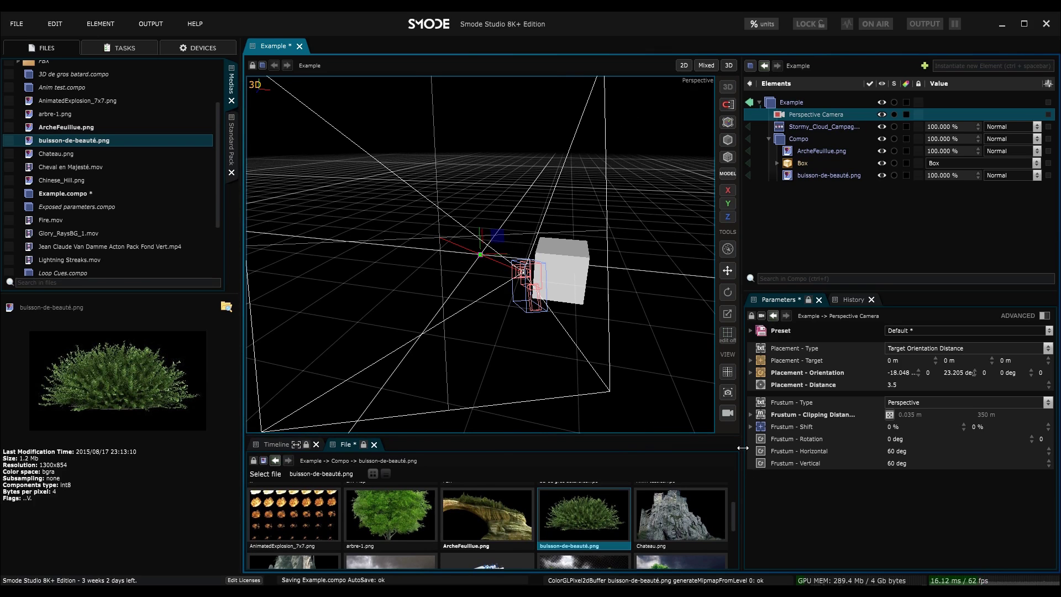
- Angle the Perspective Camera to distance 5.33289, then show Mixed 2D/3D from the Visualizer camera
click(728, 413)
click(740, 437)
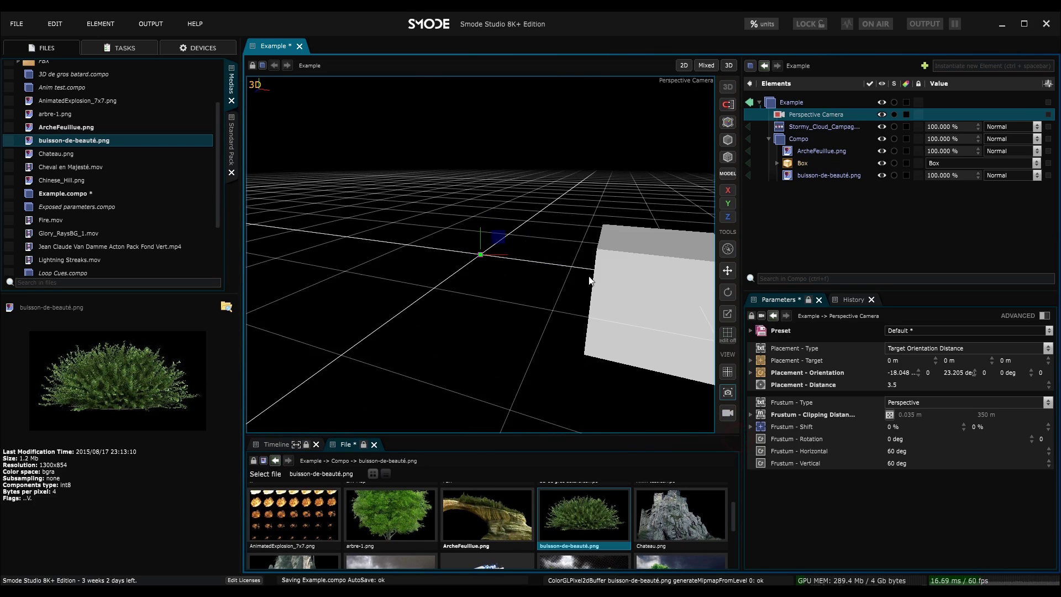
scroll(476, 263, down, 5)
drag(476, 263, 474, 232)
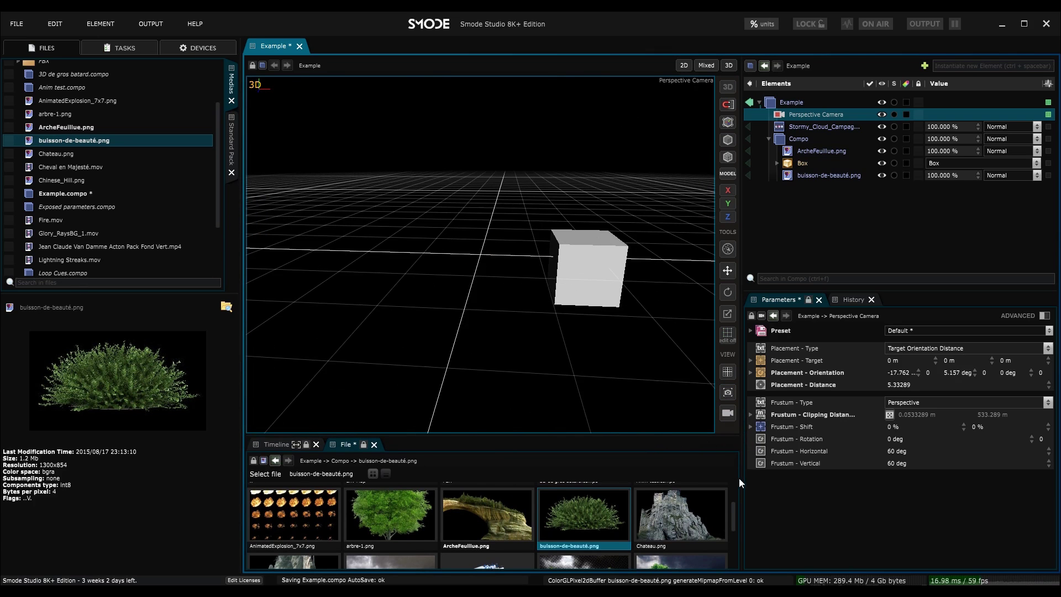
click(728, 413)
click(758, 427)
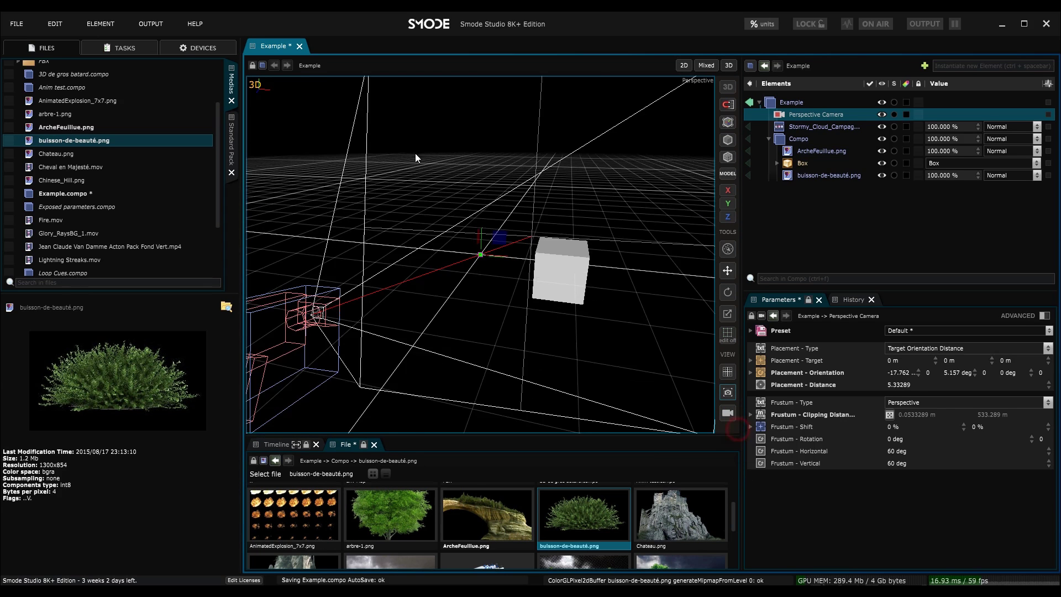
drag(447, 196, 508, 200)
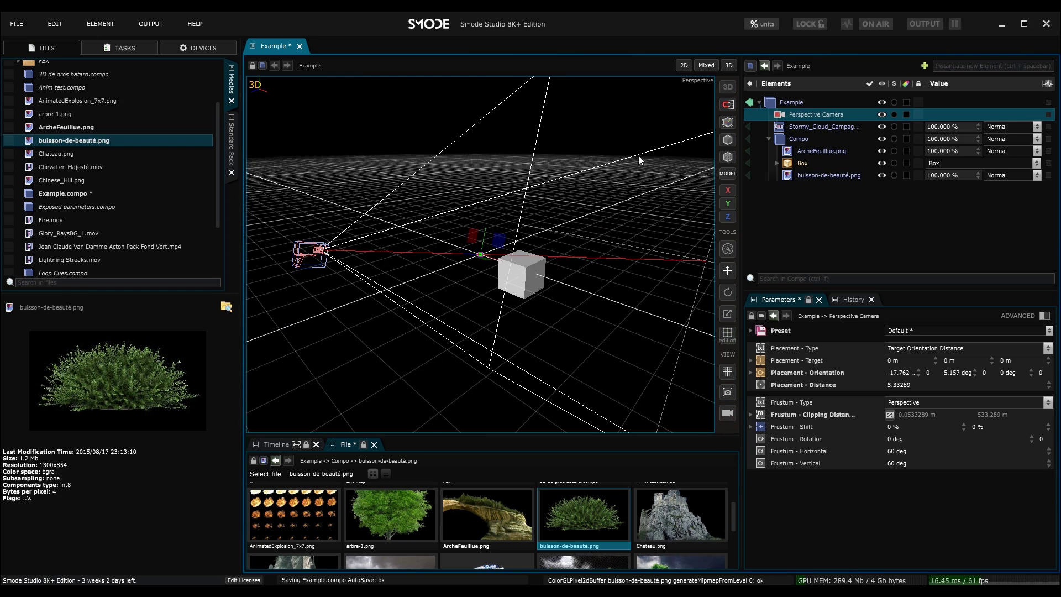
click(701, 65)
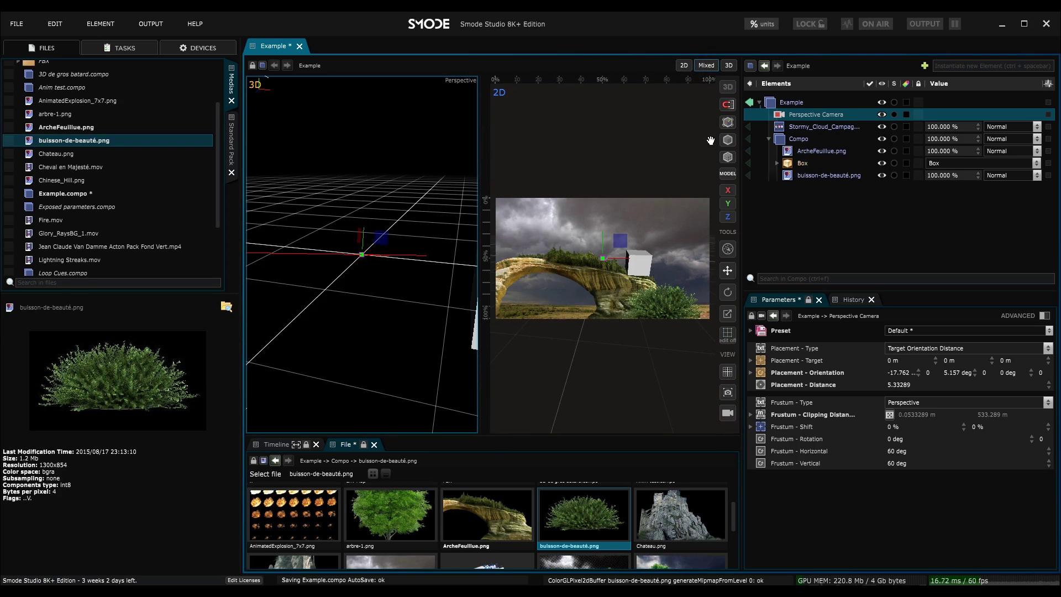
- Try the four-view layout, orbit the maximized Perspective view, then return to the 2D composite
click(726, 67)
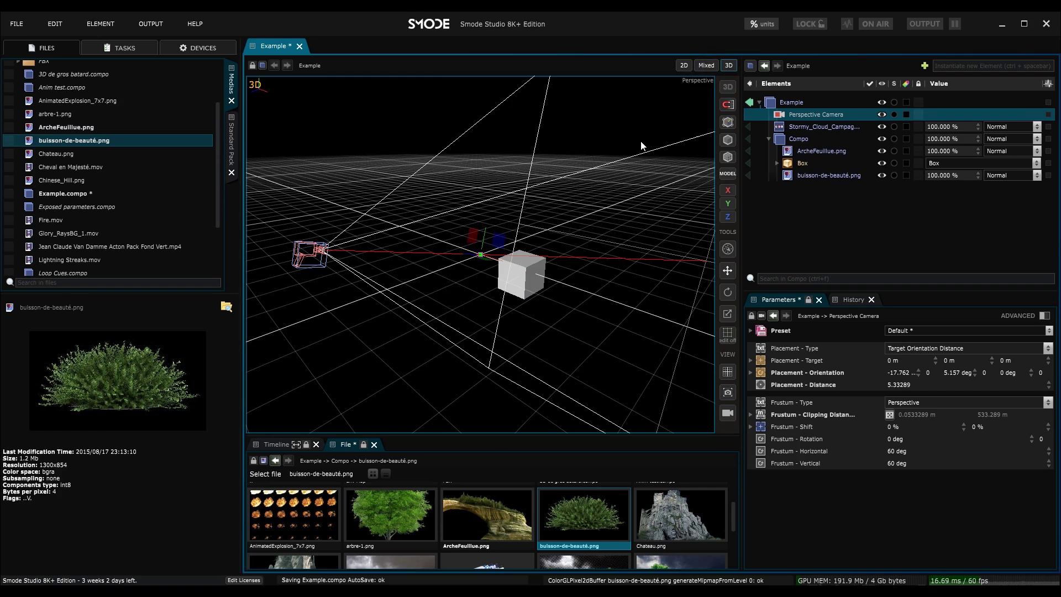
click(729, 65)
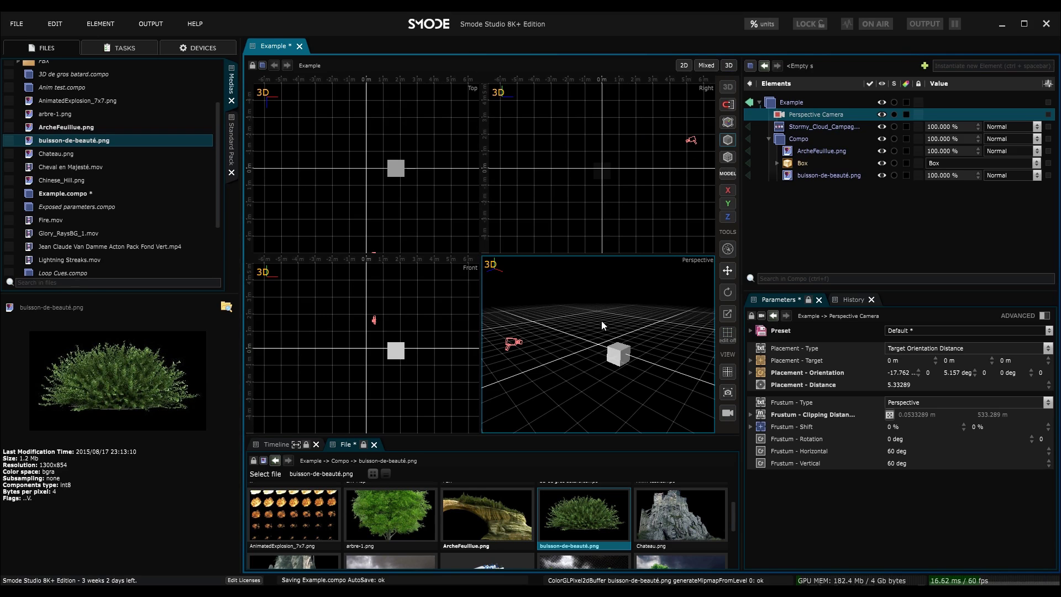
key(space)
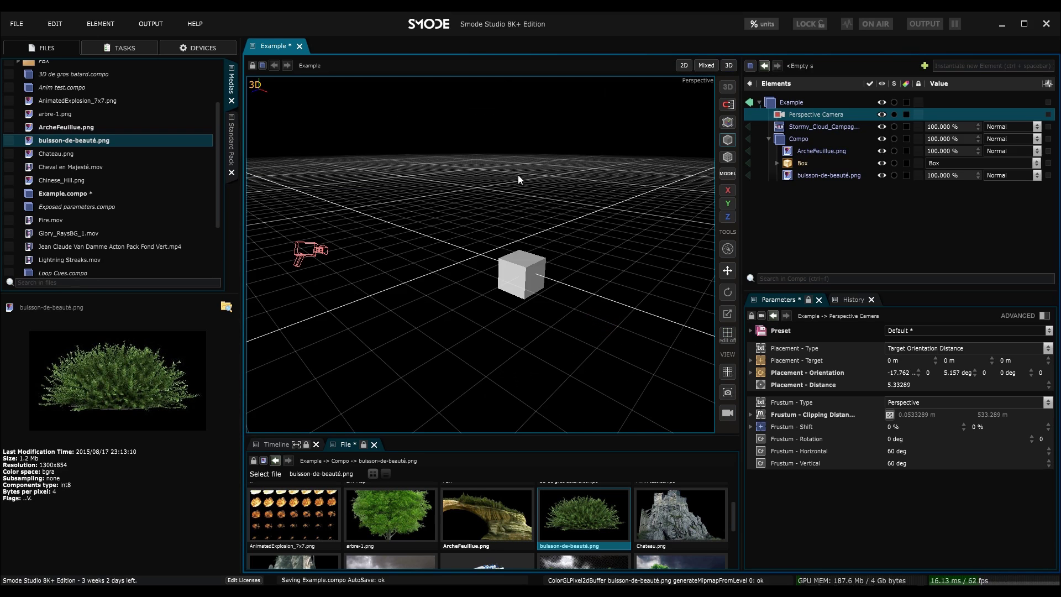
drag(514, 211, 526, 251)
click(684, 65)
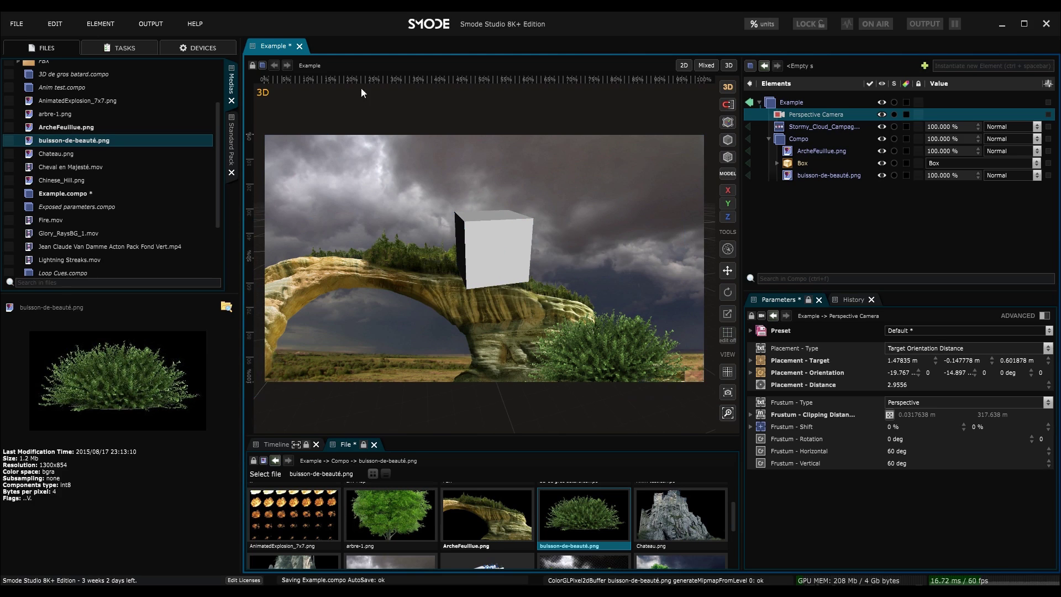
click(728, 87)
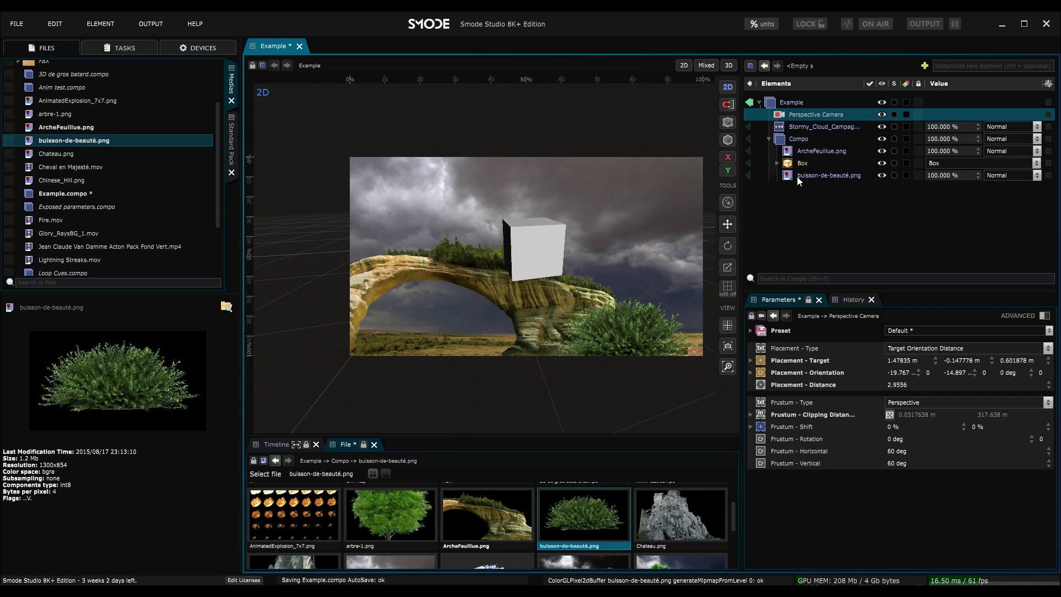
- Select buisson-de-beauté.png, enable its deform-grid editing, and zoom the 2D view in
click(797, 176)
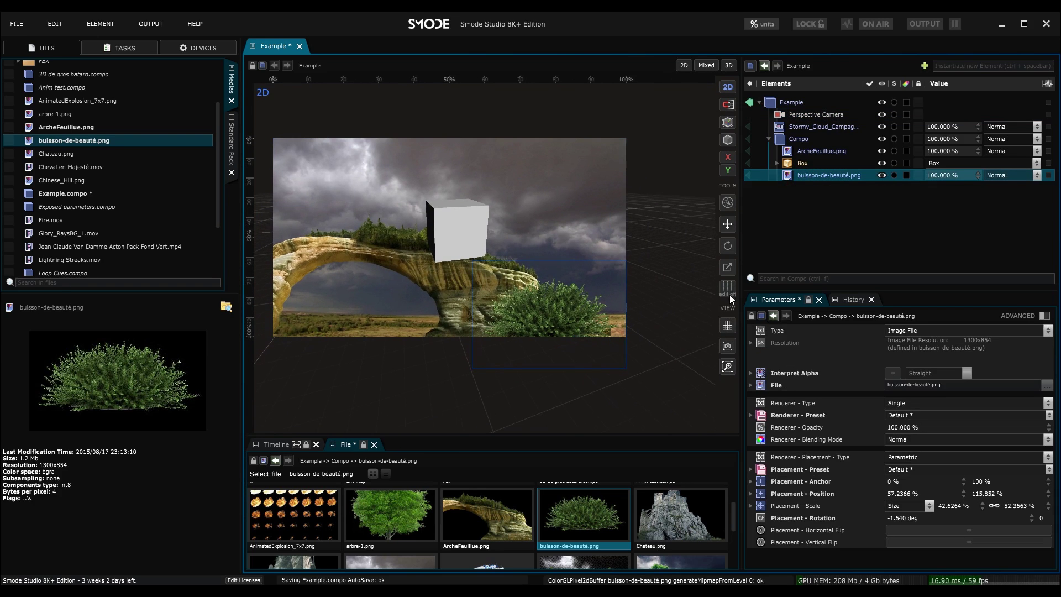
click(730, 297)
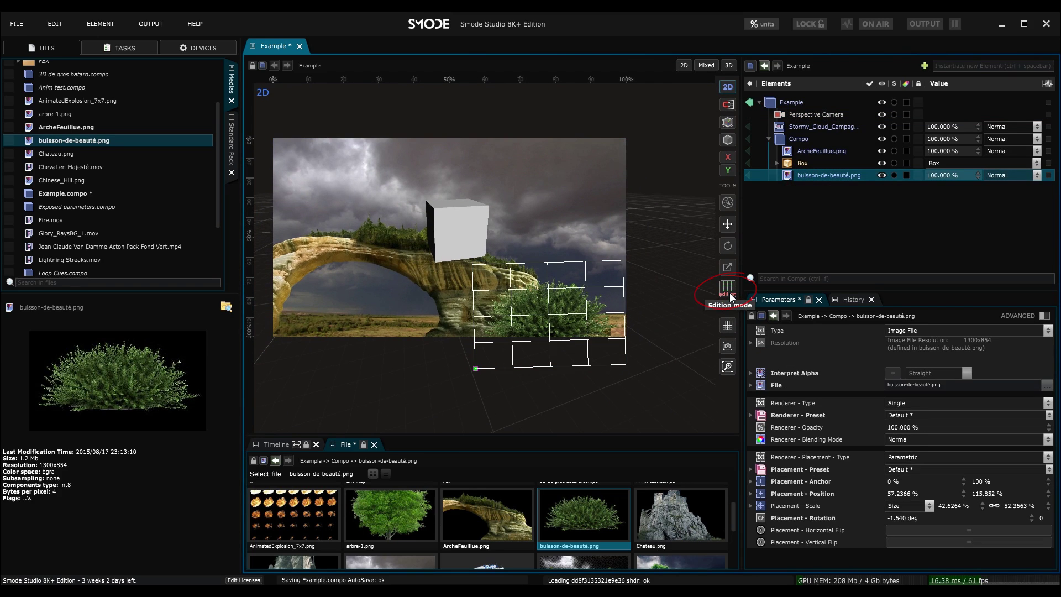
scroll(550, 313, up, 1)
scroll(707, 323, up, 1)
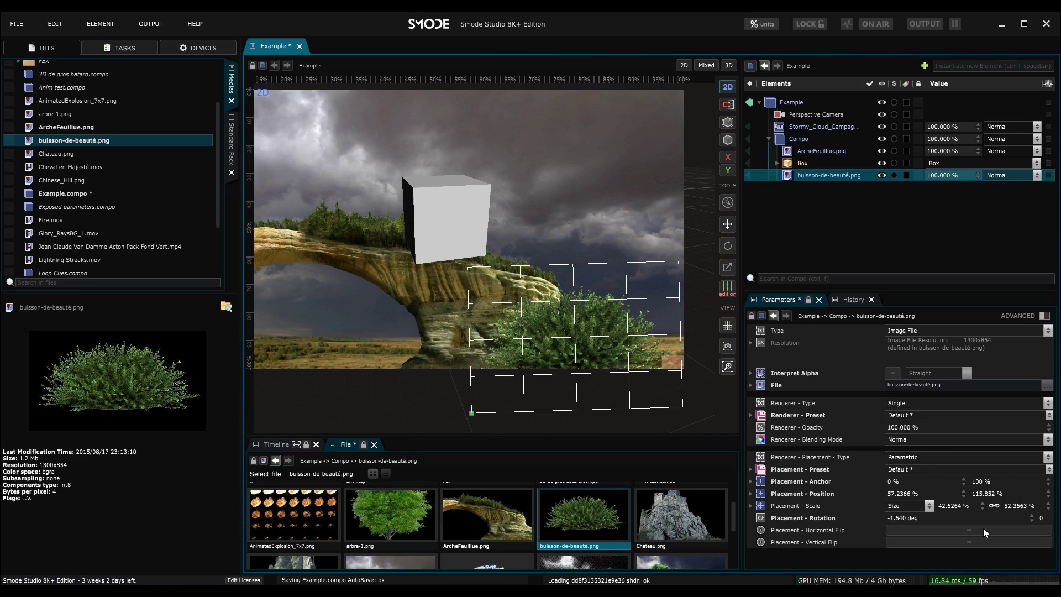
- Set the bush's placement to Perspective and drag its corners to skew it, Position B ≈93.69%/26.40%
click(906, 457)
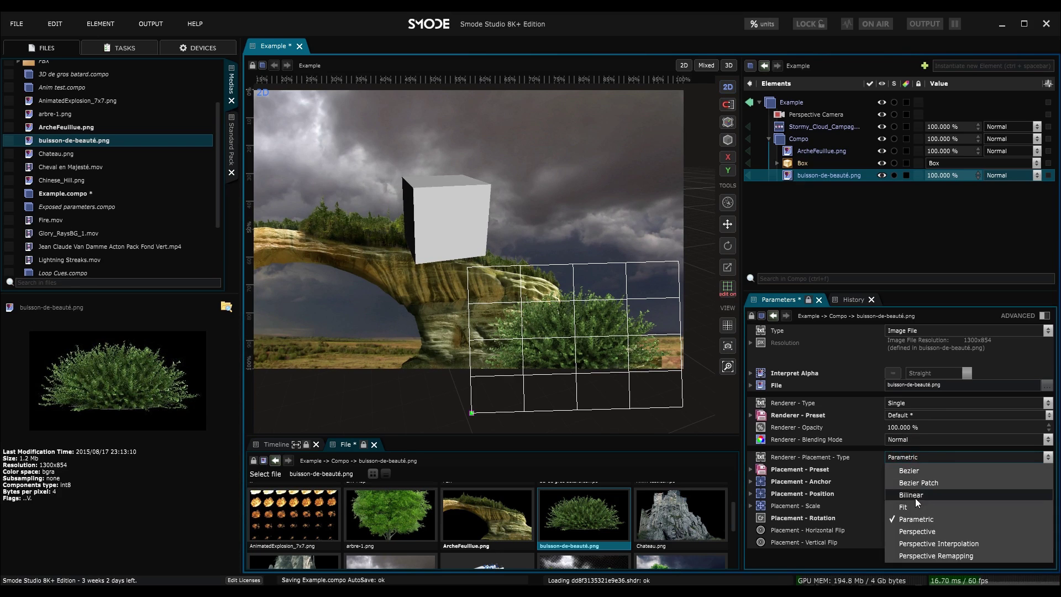
click(922, 532)
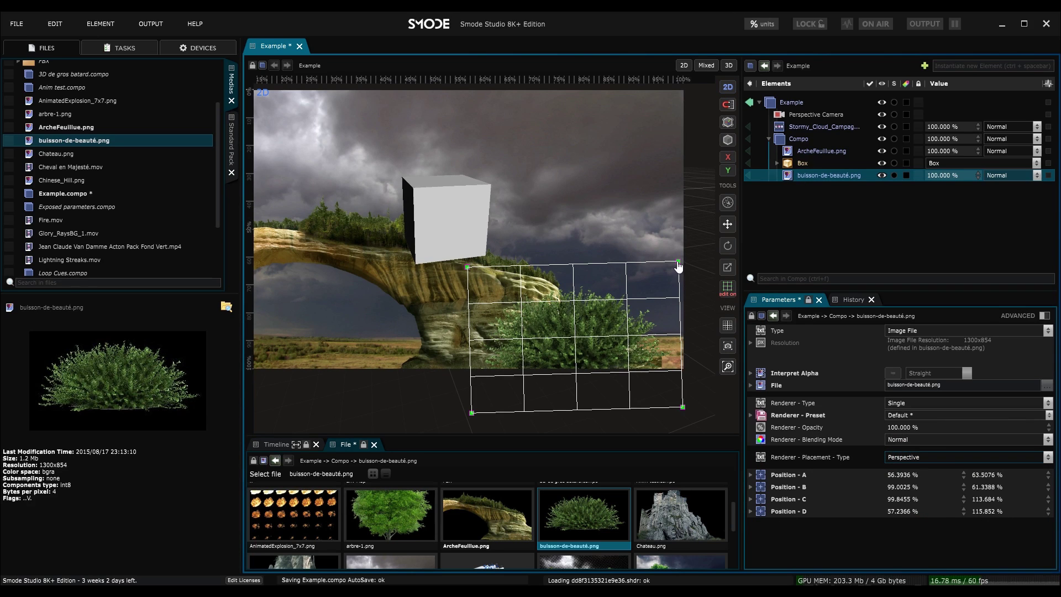
drag(679, 263, 632, 187)
click(726, 289)
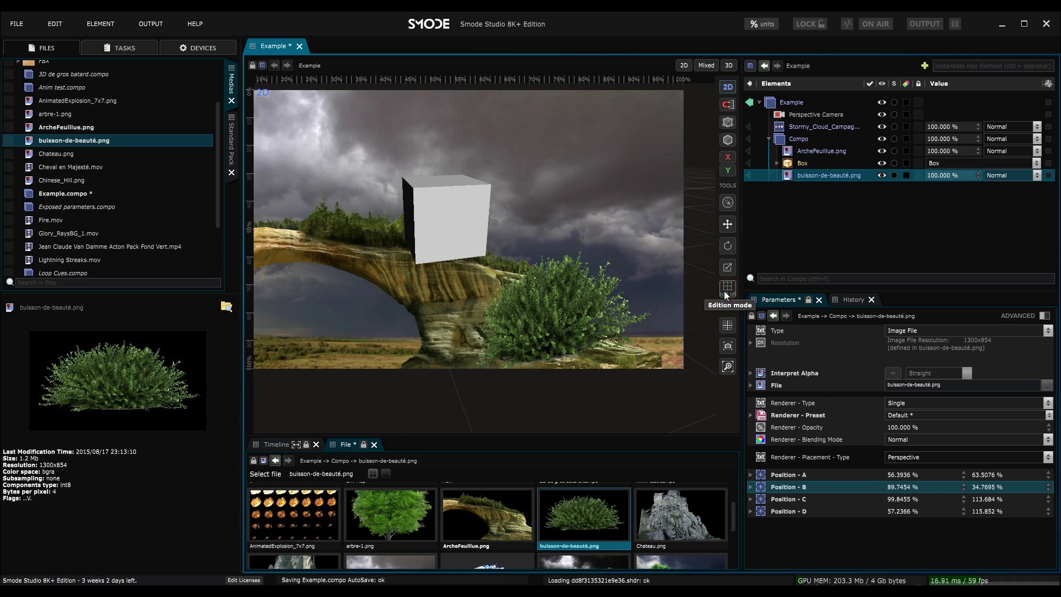
click(797, 175)
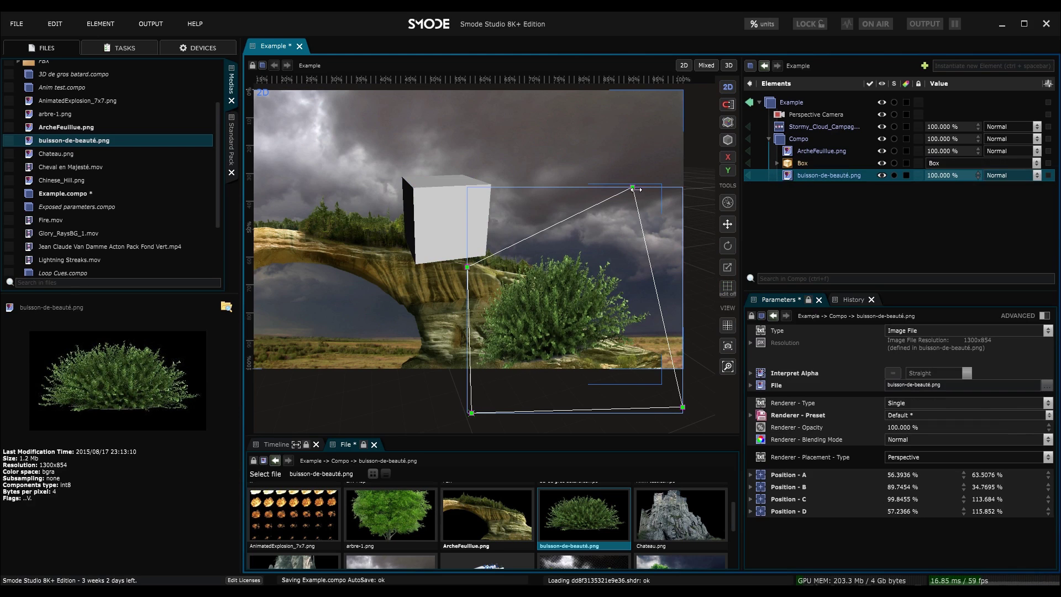
mouse_move(635, 188)
mouse_down()
mouse_move(653, 187)
mouse_move(641, 176)
mouse_up()
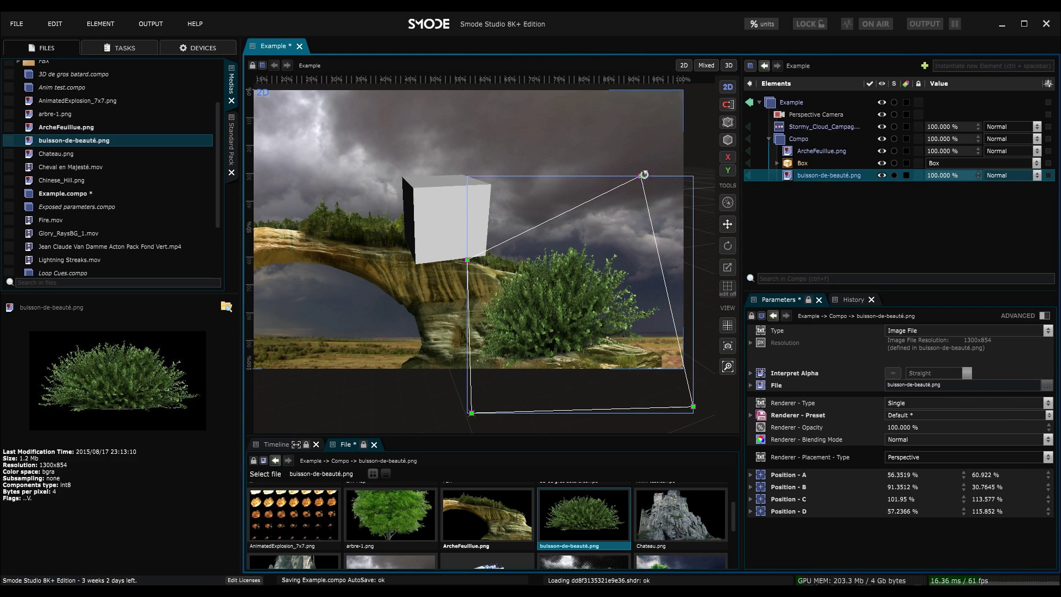
drag(589, 319, 606, 313)
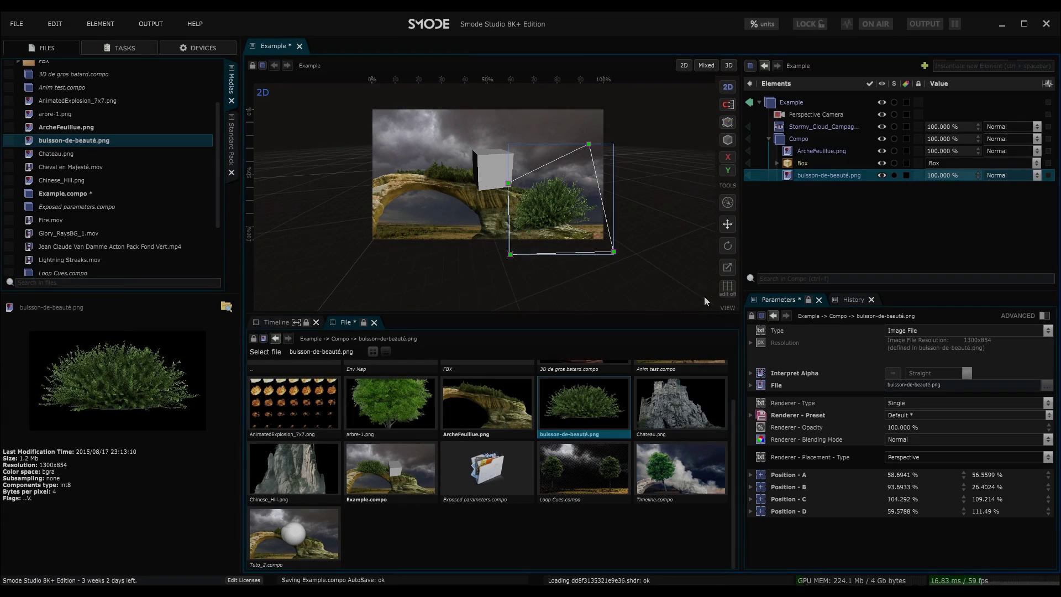
- Look through the layers and reselect the buisson-de-beauté.png layer
scroll(408, 400, up, 2)
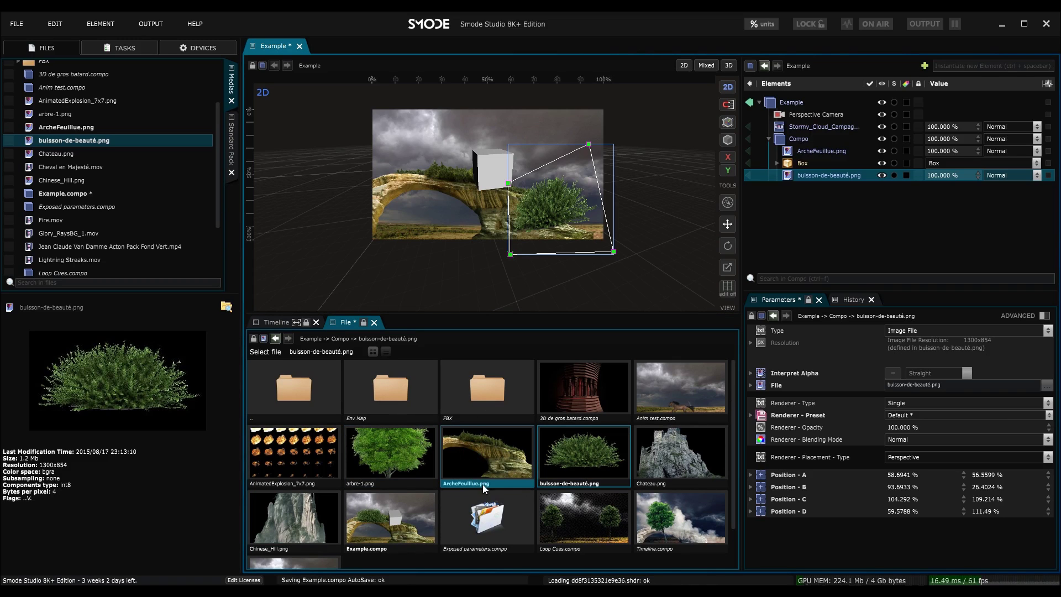
click(595, 452)
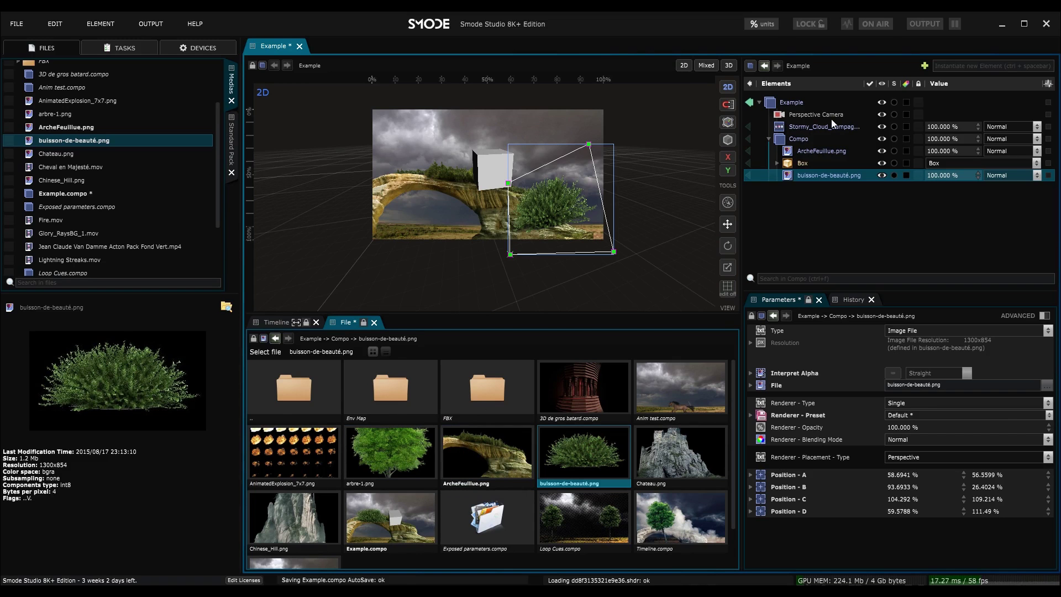
click(825, 151)
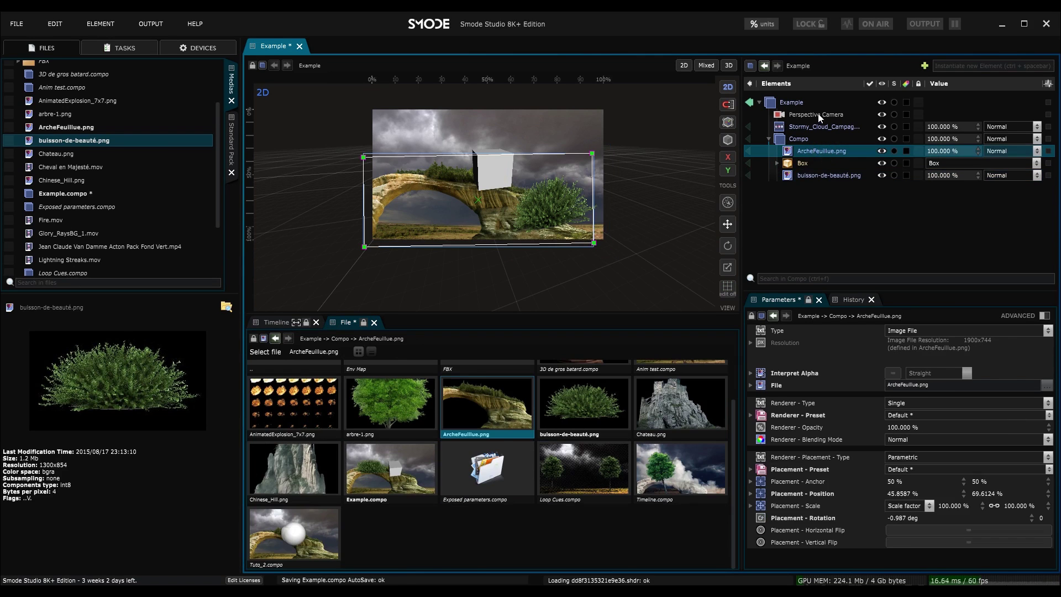
click(819, 127)
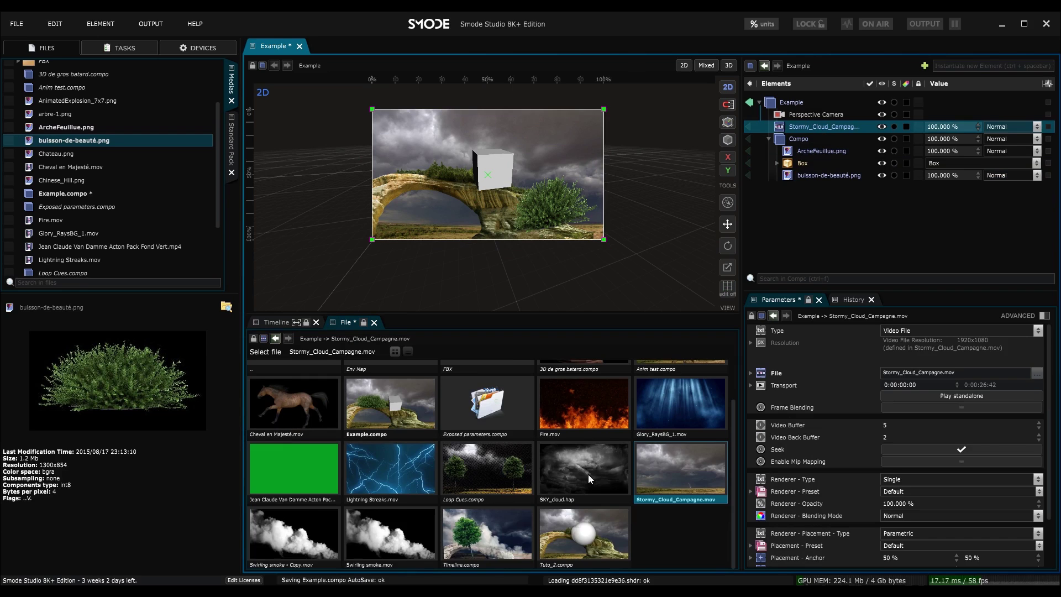
scroll(285, 363, up, 1)
scroll(580, 406, down, 1)
scroll(539, 439, up, 1)
scroll(483, 173, up, 1)
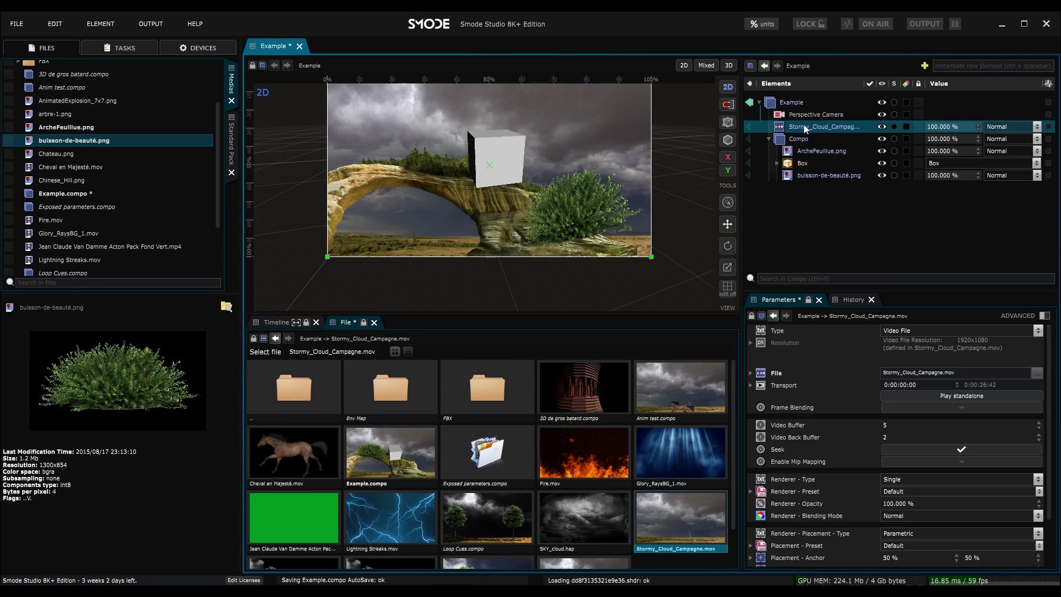
click(798, 177)
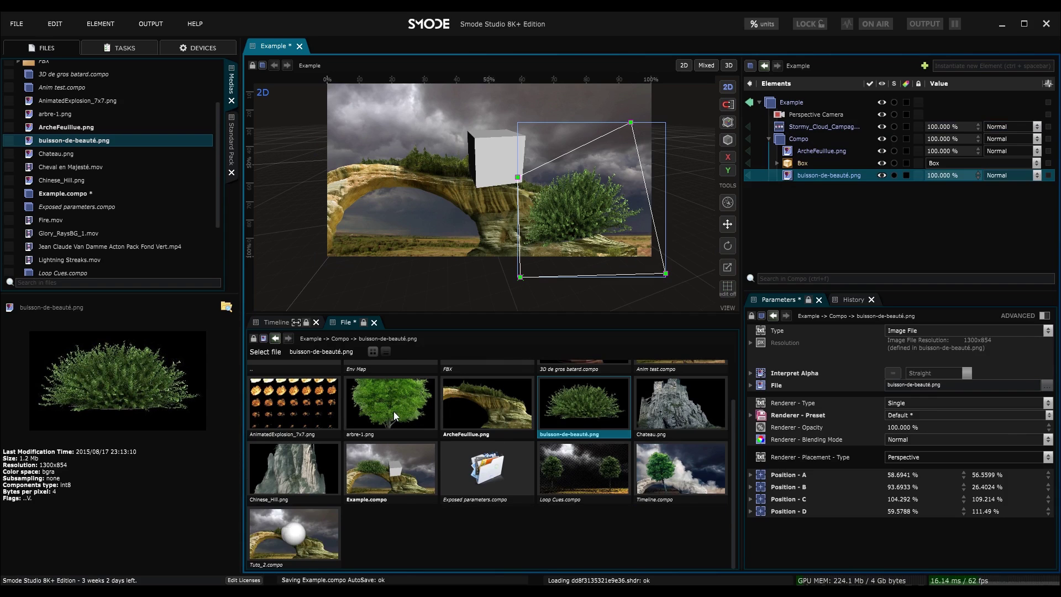
- Replace the bush layer's image with arbre-1.png, then with Chateau.png
scroll(394, 414, up, 1)
click(385, 426)
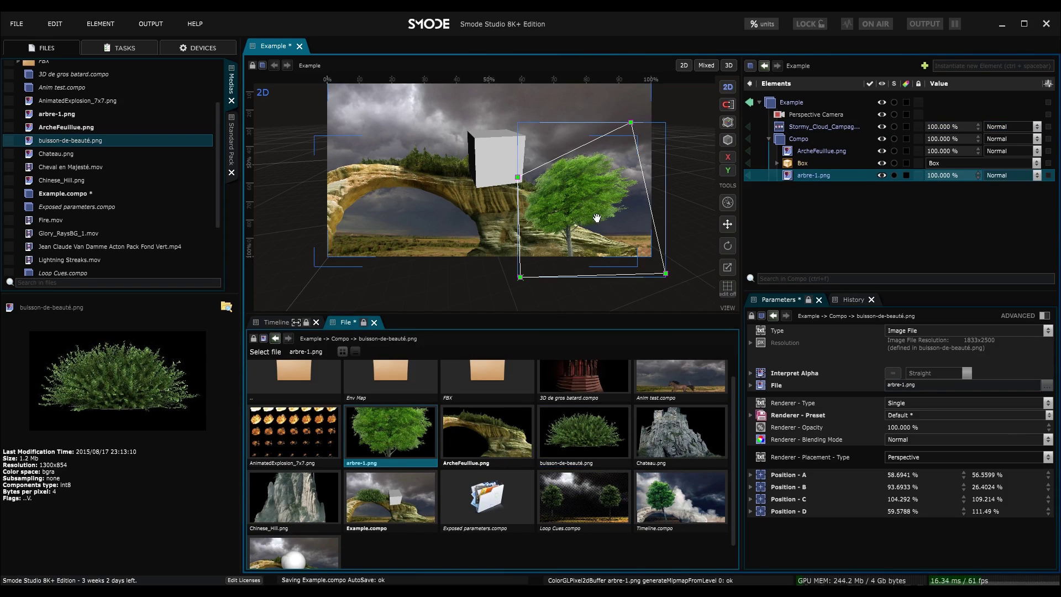
click(713, 437)
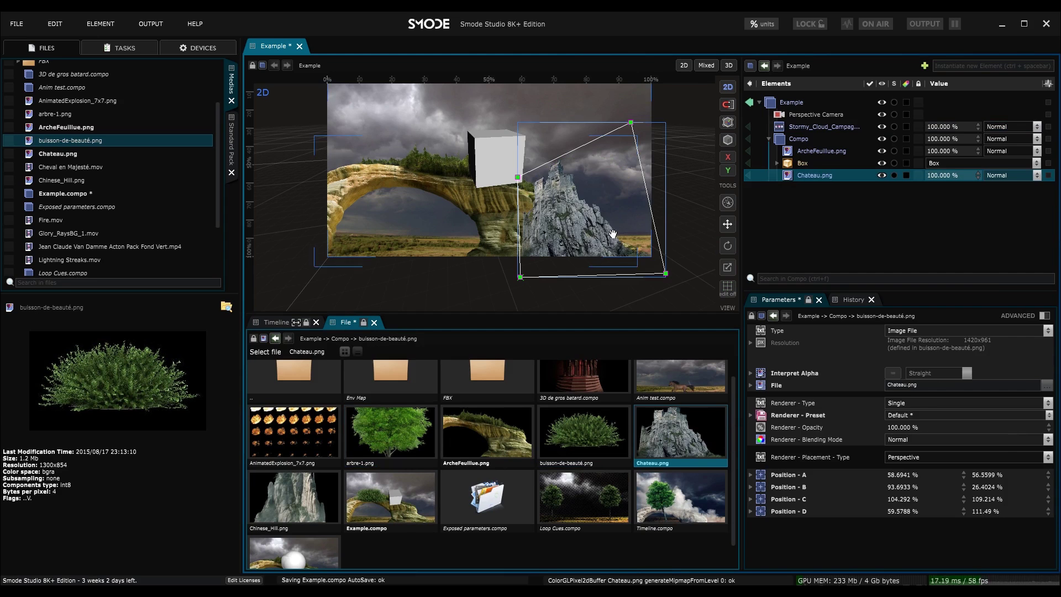
scroll(613, 234, up, 2)
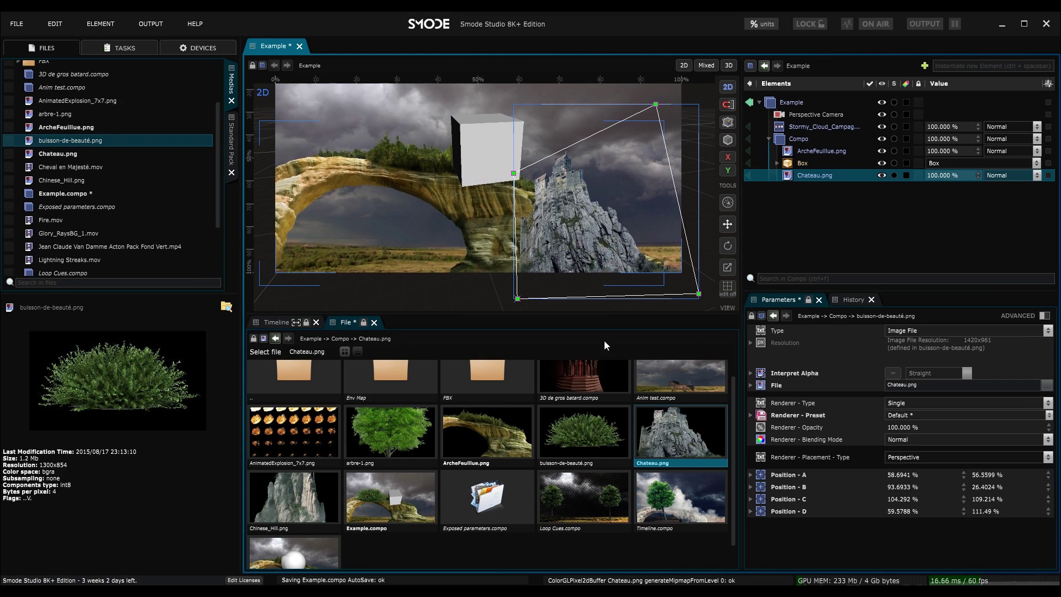
scroll(589, 416, up, 1)
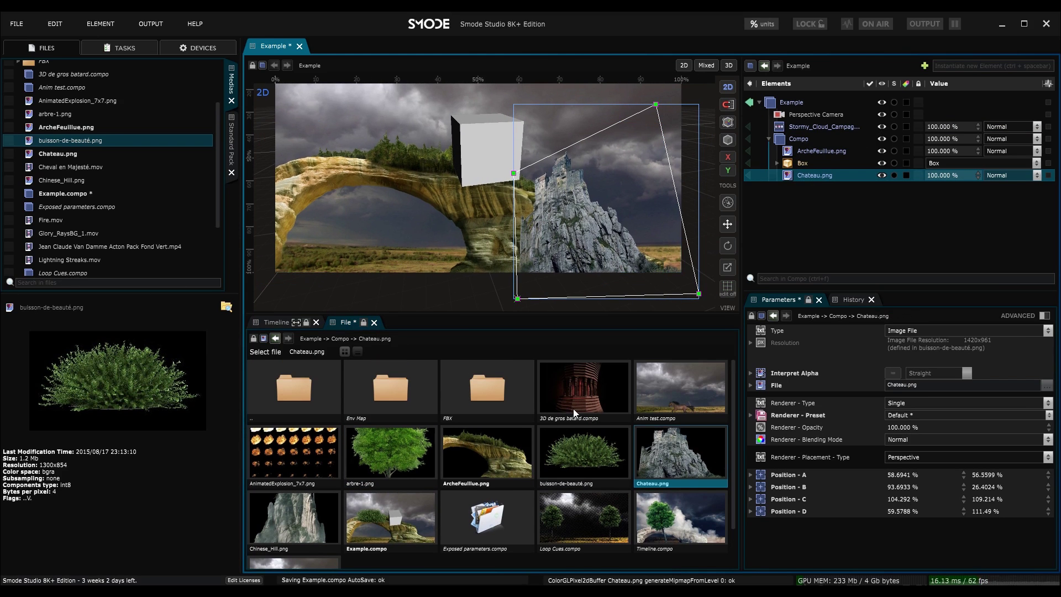
- Add a Mars Explorer Lookup Table modifier, then try Carnation and other LUT grades
right_click(780, 198)
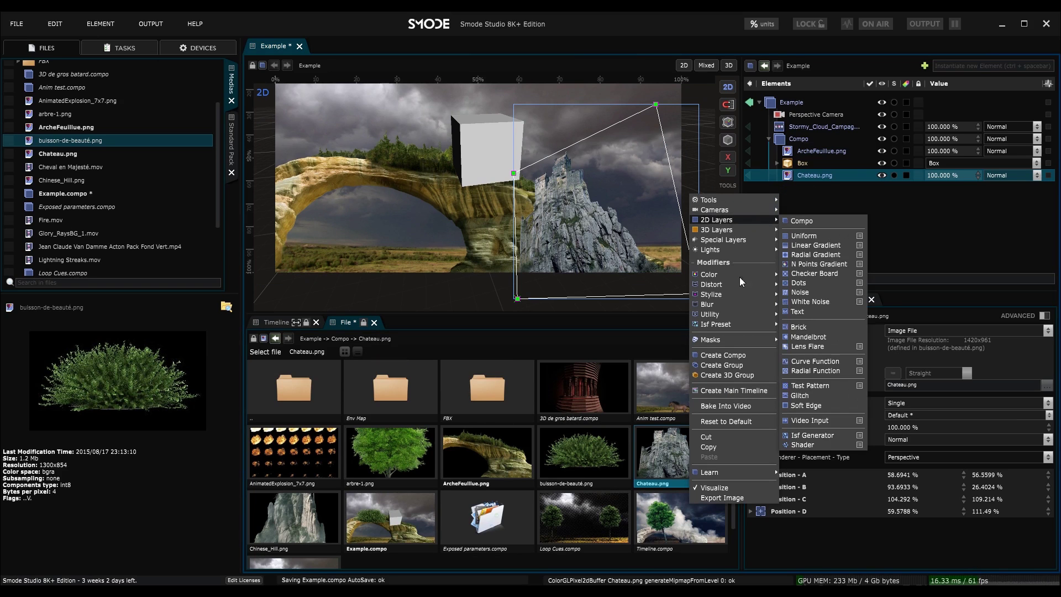
mouse_move(734, 273)
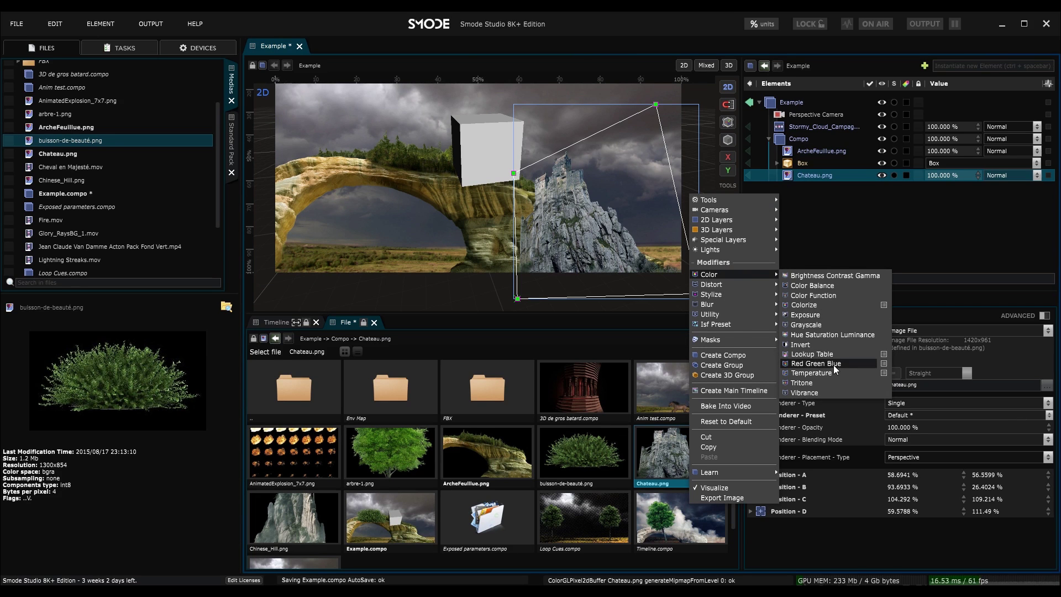
mouse_move(887, 357)
click(724, 359)
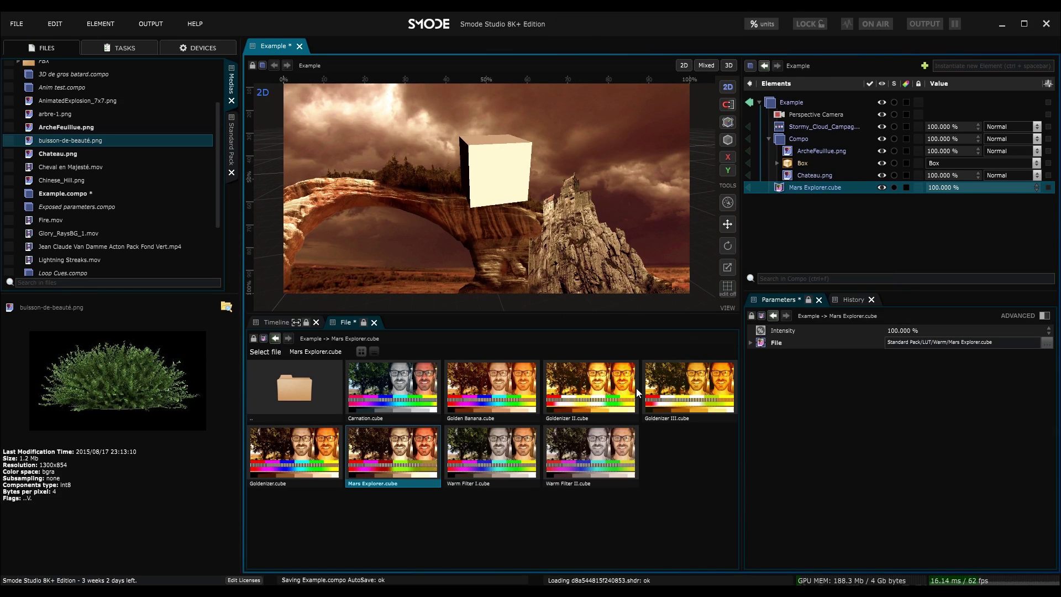
click(404, 399)
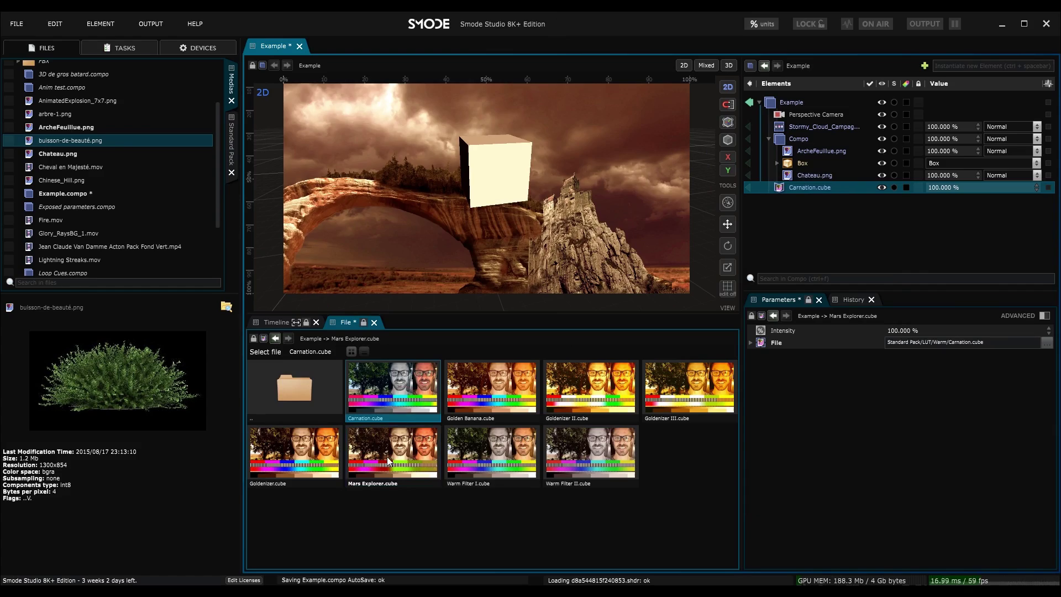
click(388, 460)
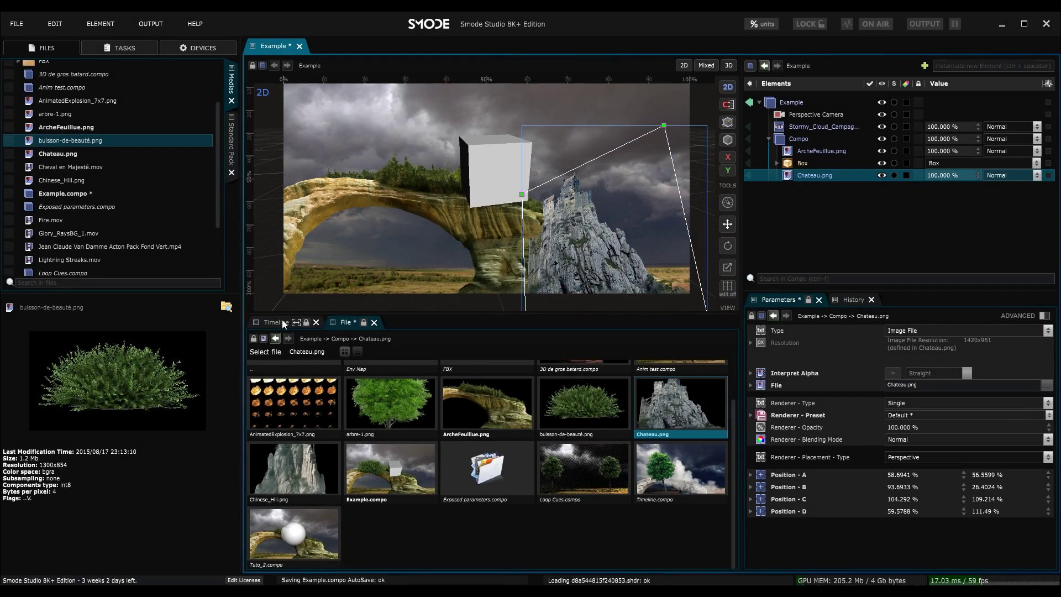
- Show the timeline panel, create the main timeline, and enlarge the panel
click(282, 320)
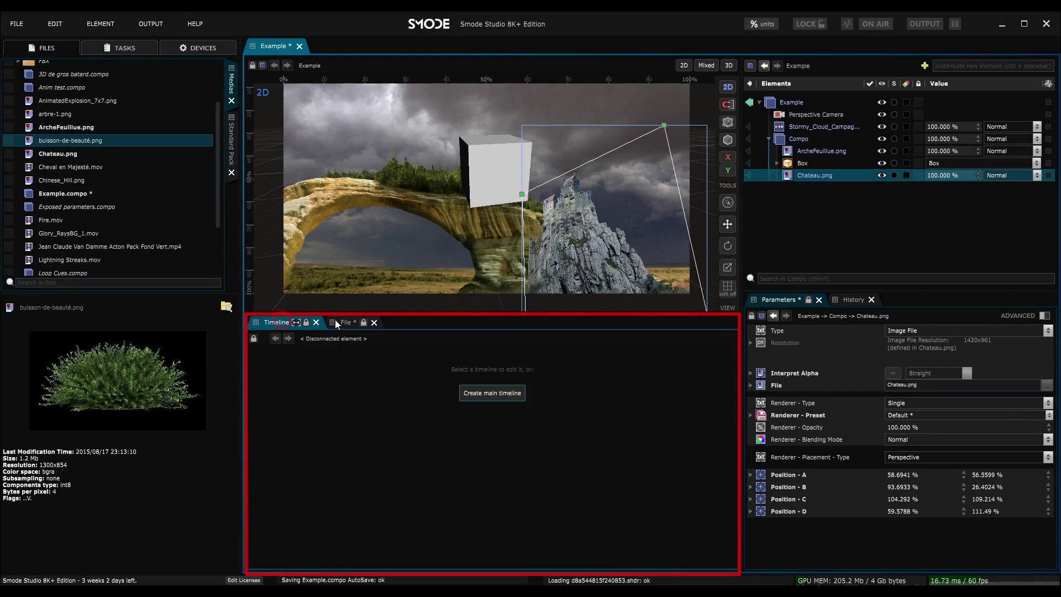
drag(742, 285, 776, 284)
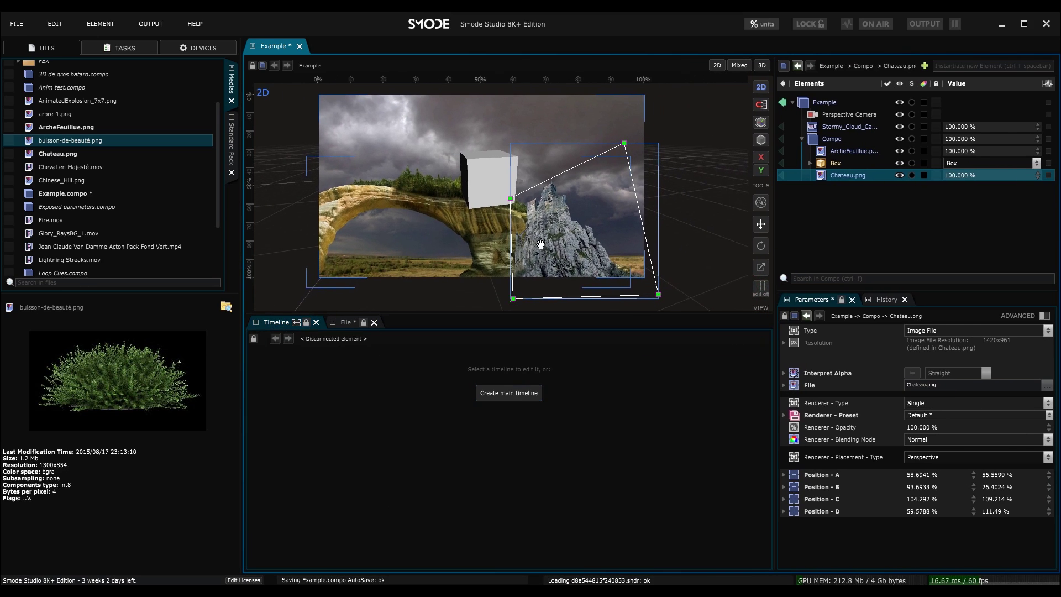
click(514, 395)
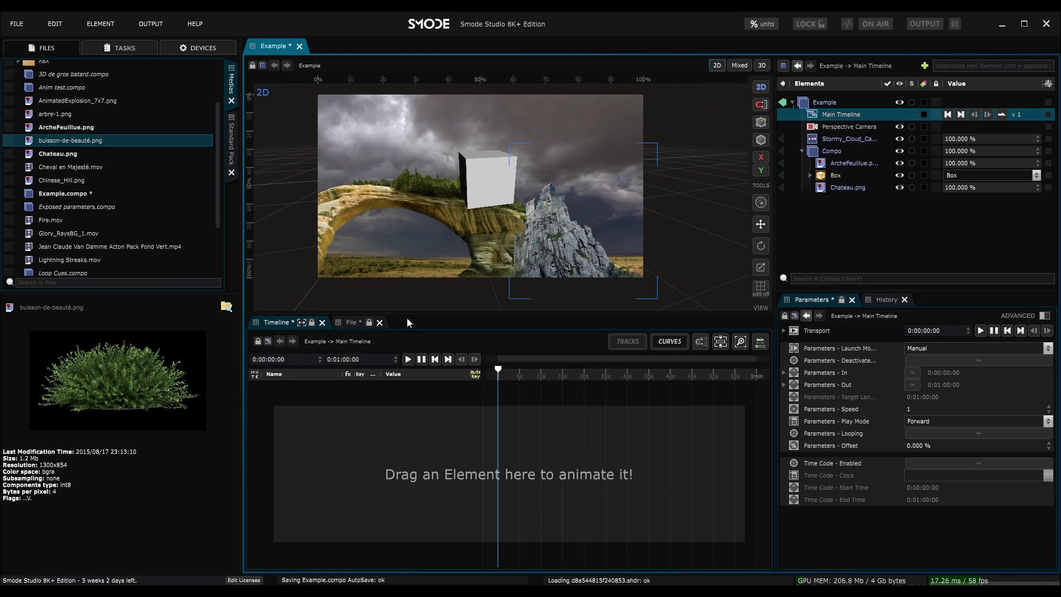
scroll(534, 391, up, 2)
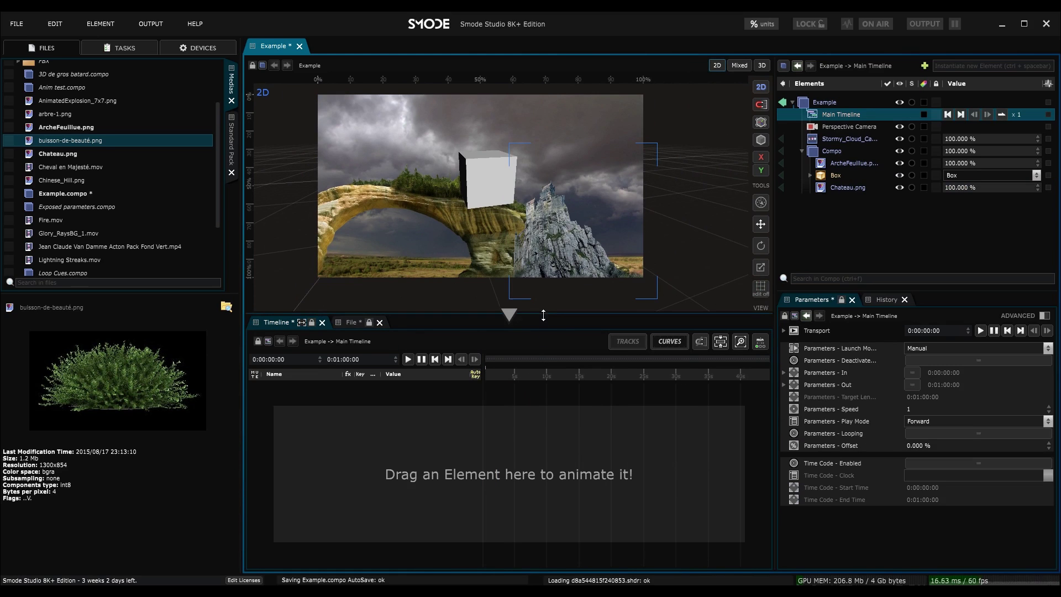
drag(543, 316, 543, 297)
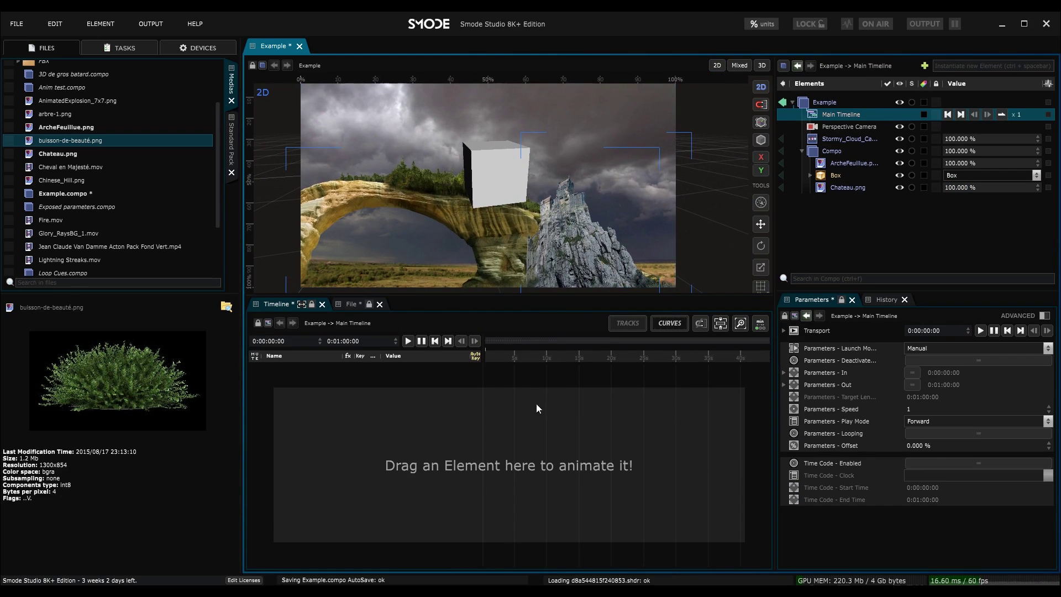
scroll(536, 380, down, 2)
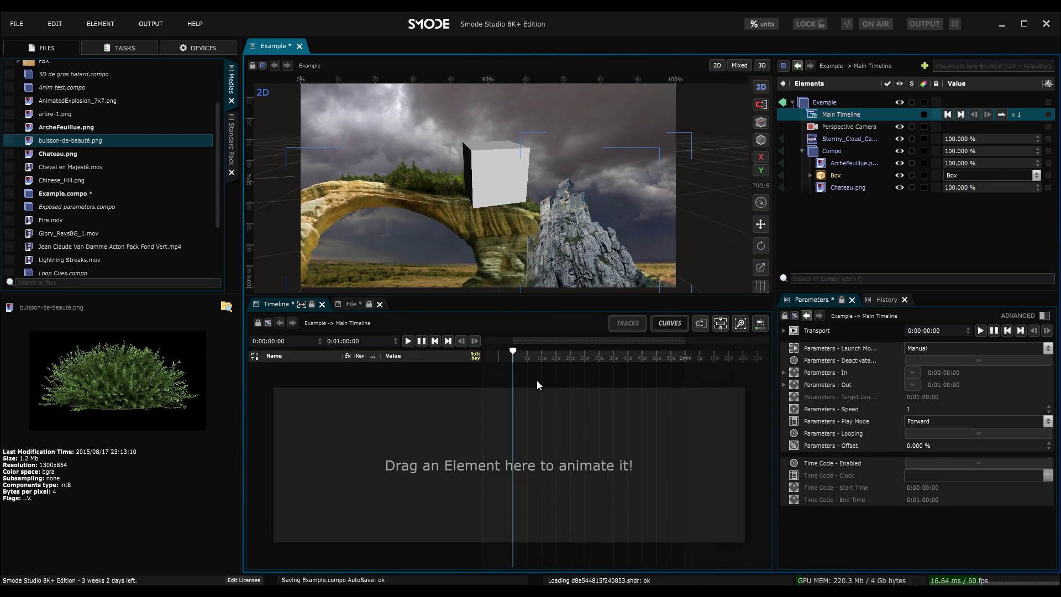
- Keyframe ArcheFeuillue.png's position at 0 and 0:00:29:20, ending at 39.8587%
click(817, 187)
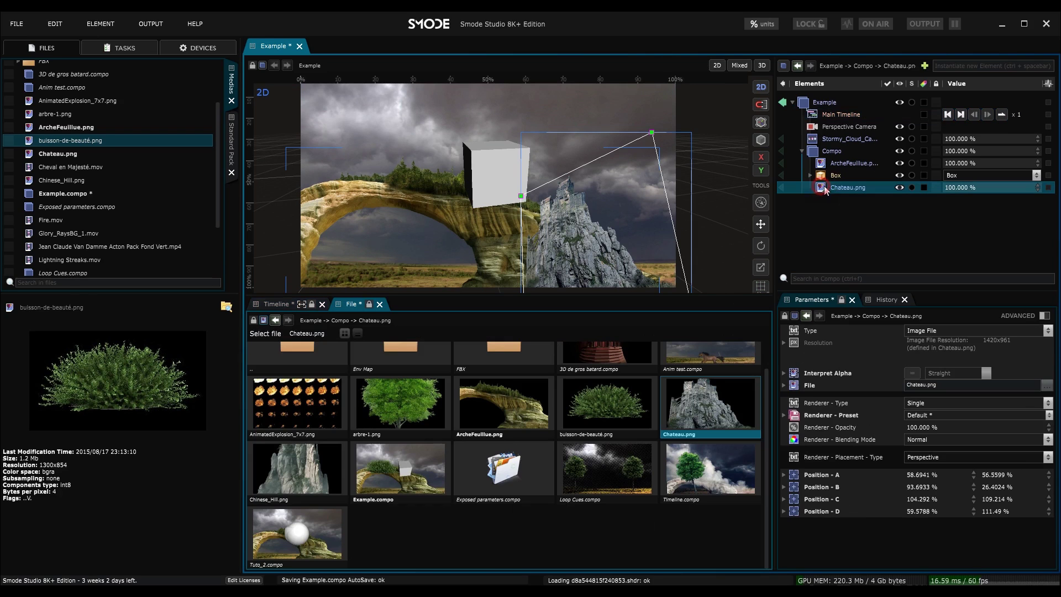
click(282, 302)
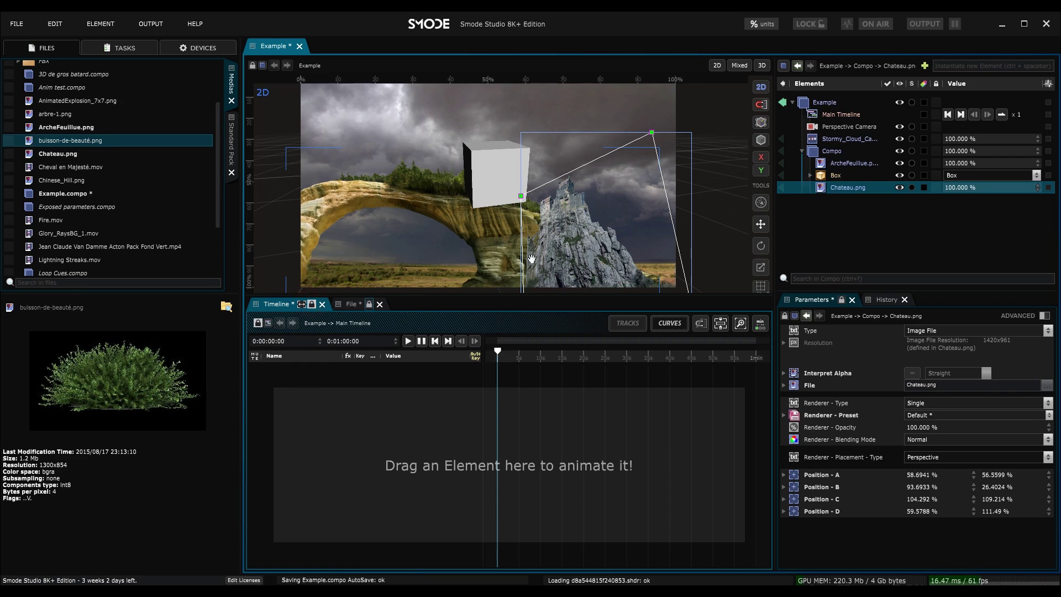
click(838, 163)
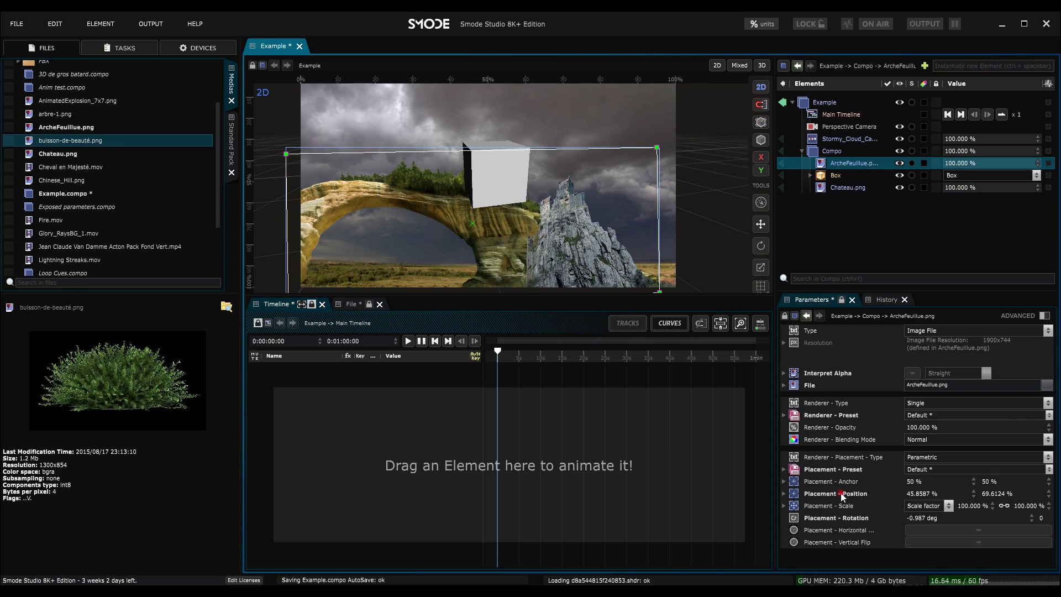
drag(842, 496, 354, 406)
click(366, 373)
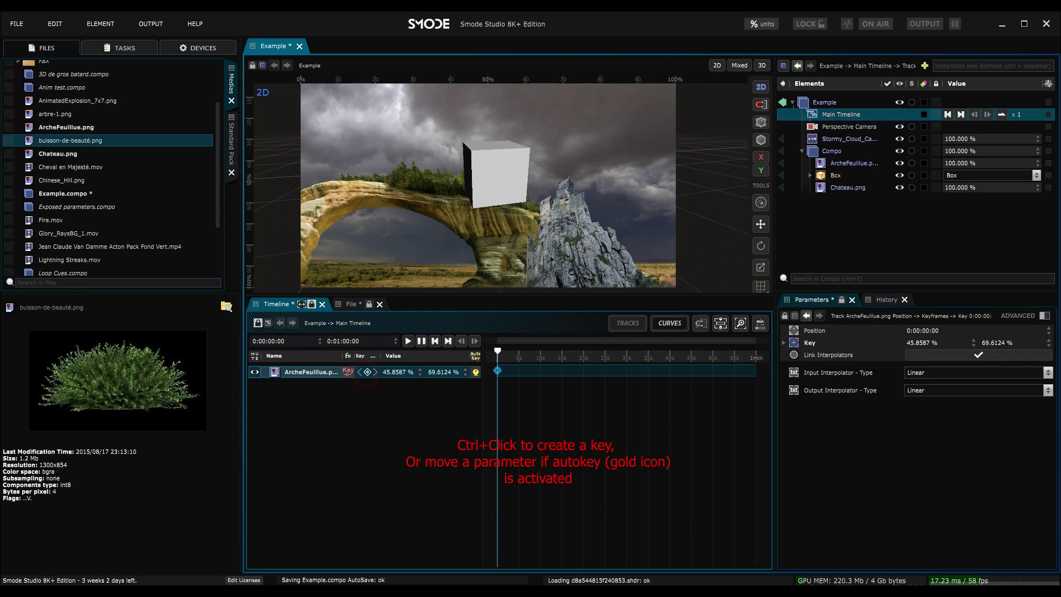
click(368, 372)
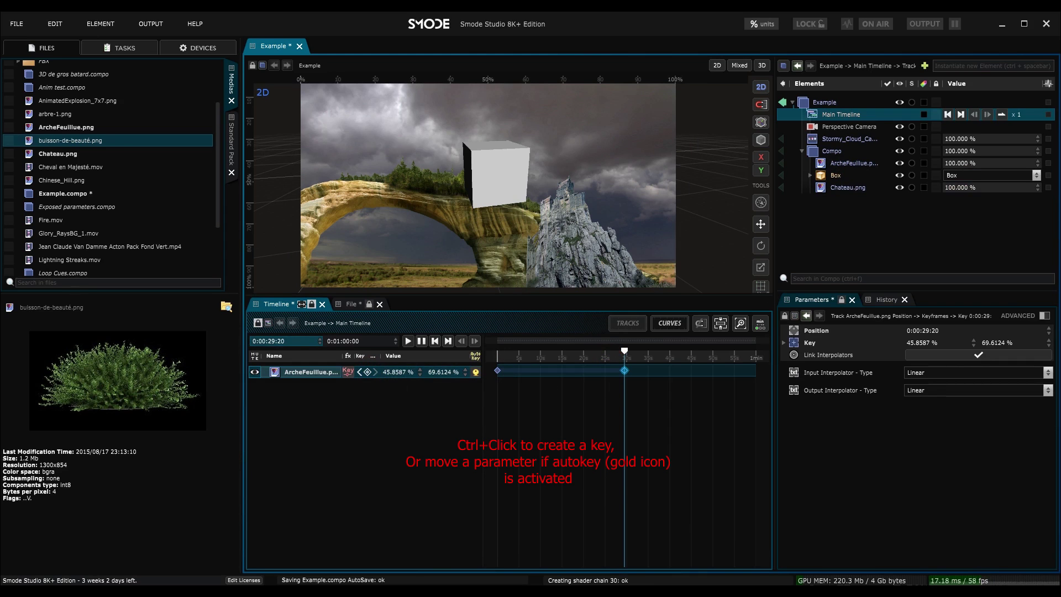
drag(397, 372, 567, 424)
- Move the Stormy_Cloud_Campagne clip to the timeline start and scrub back to preview
click(855, 140)
drag(658, 380, 523, 380)
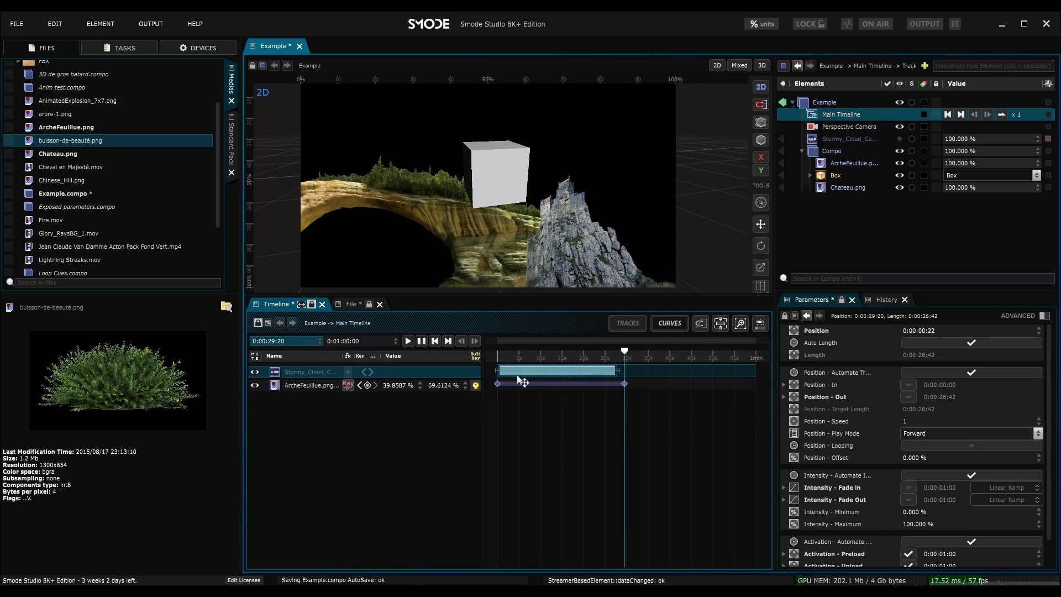
drag(623, 354, 519, 353)
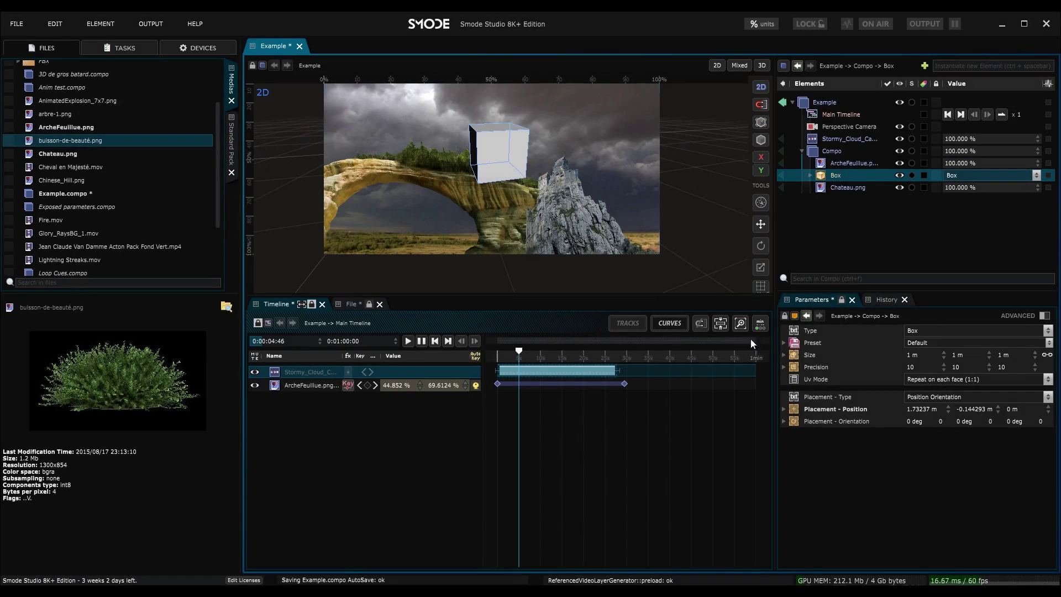
- Rotate the box's Y orientation and create a Linear Loop animation on it
drag(965, 423, 978, 423)
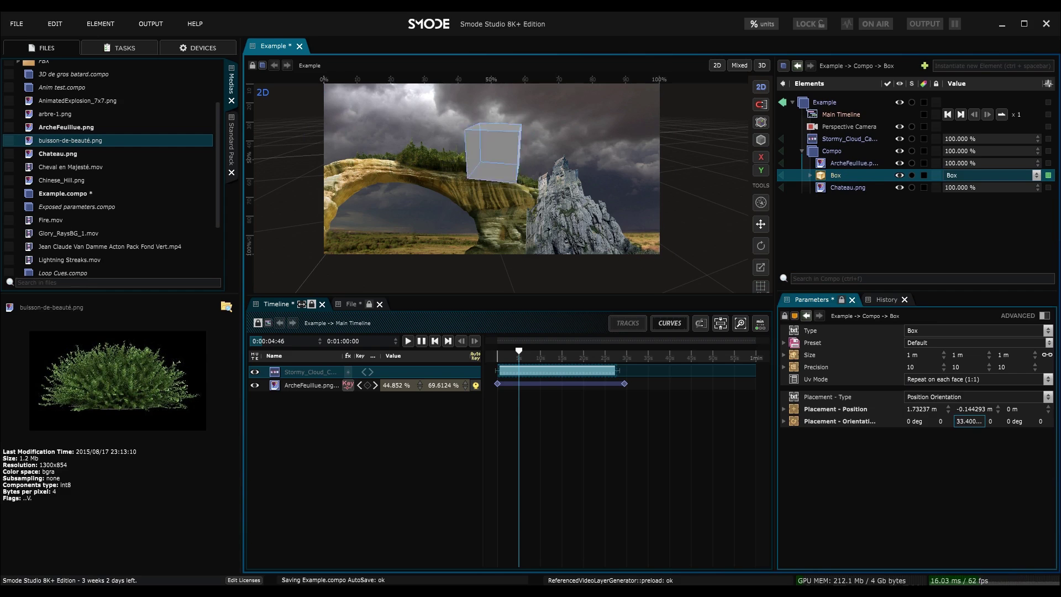
right_click(969, 423)
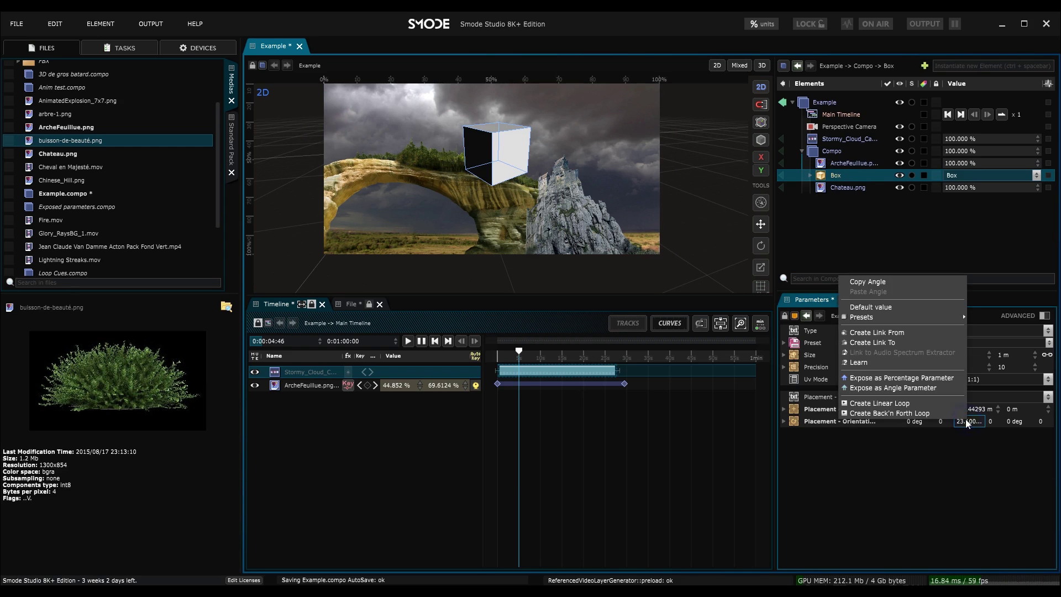
click(895, 409)
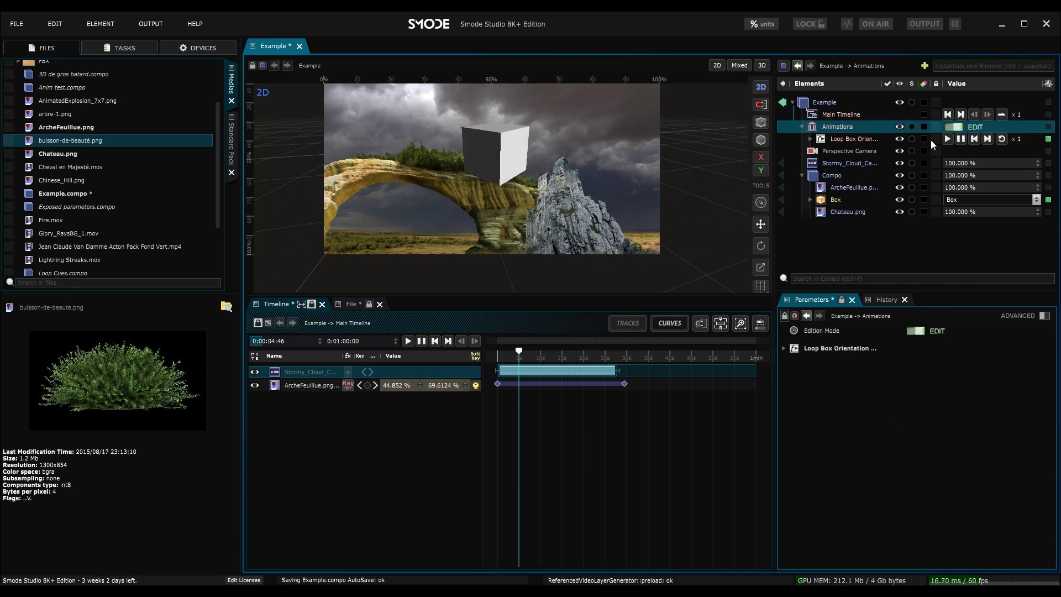
click(812, 140)
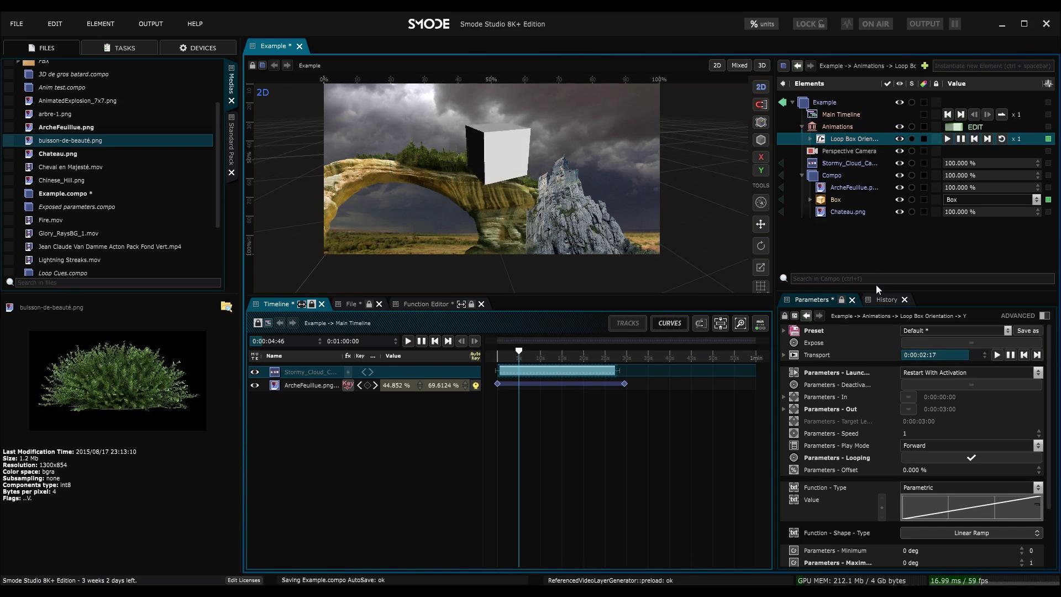
drag(879, 292, 879, 237)
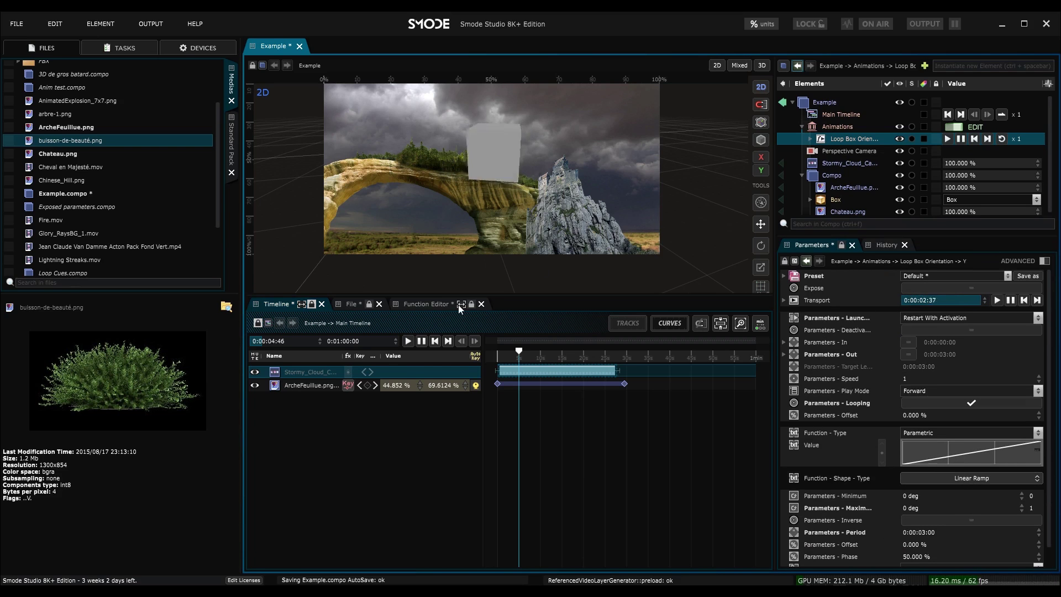
- Make the loop function Keyframes and add a peak and a dip key to the curve
click(439, 305)
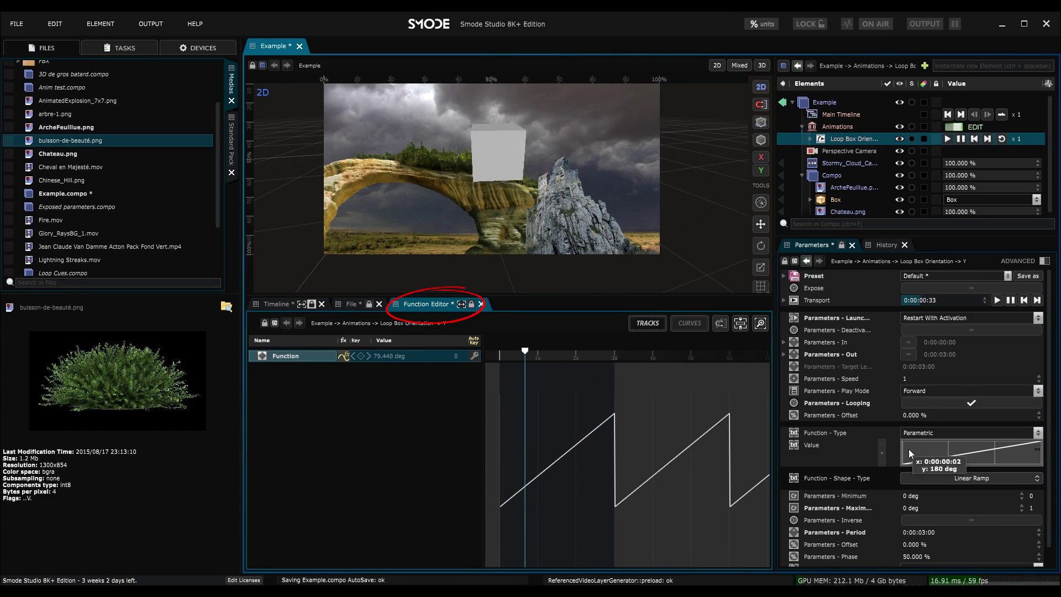
click(922, 433)
click(930, 446)
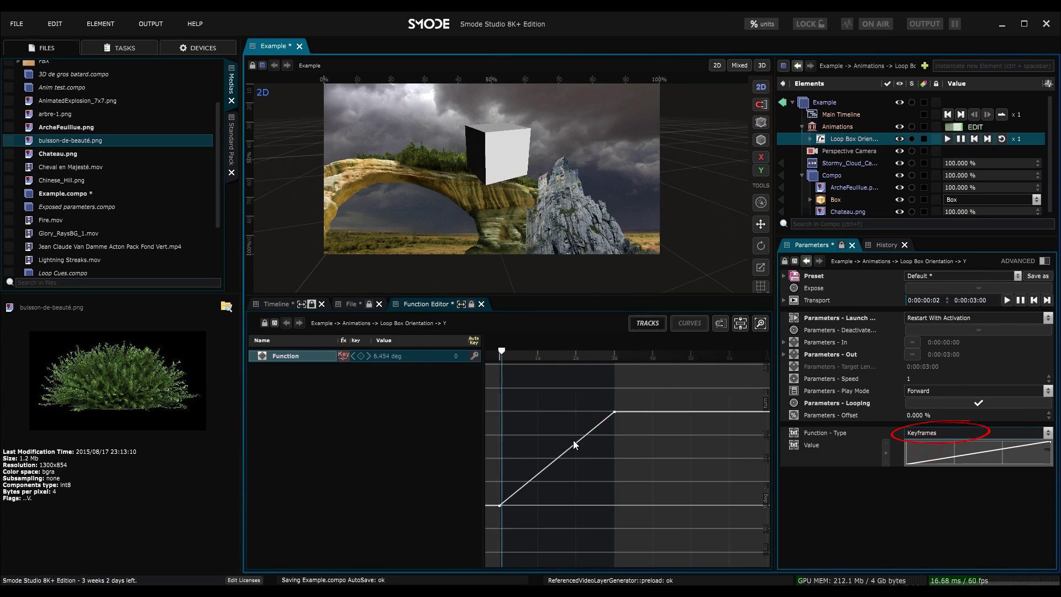
ctrl+click(543, 422)
ctrl+click(559, 473)
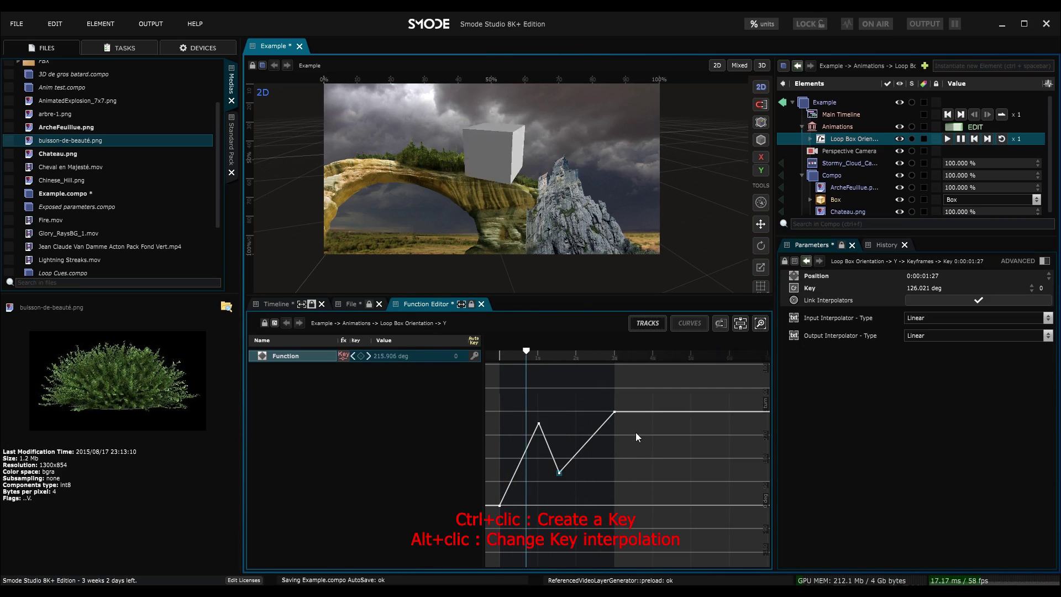
click(641, 326)
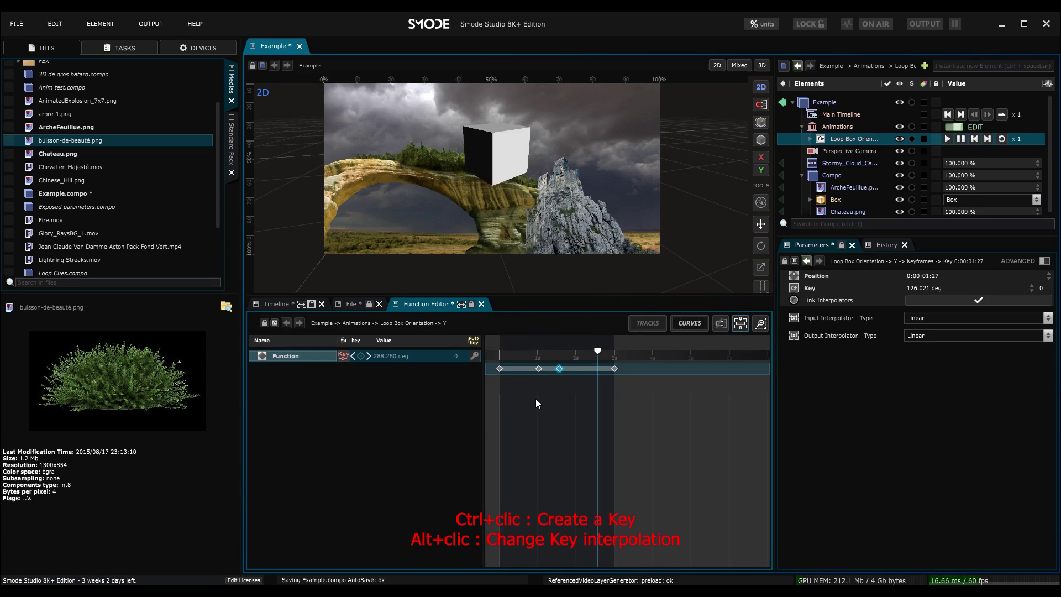
click(696, 324)
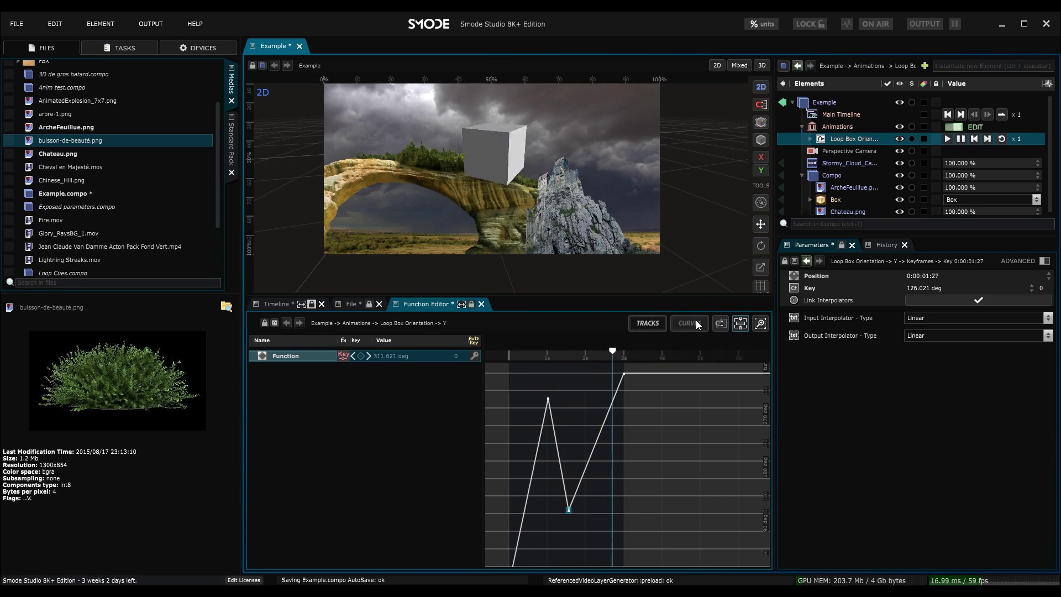
click(803, 175)
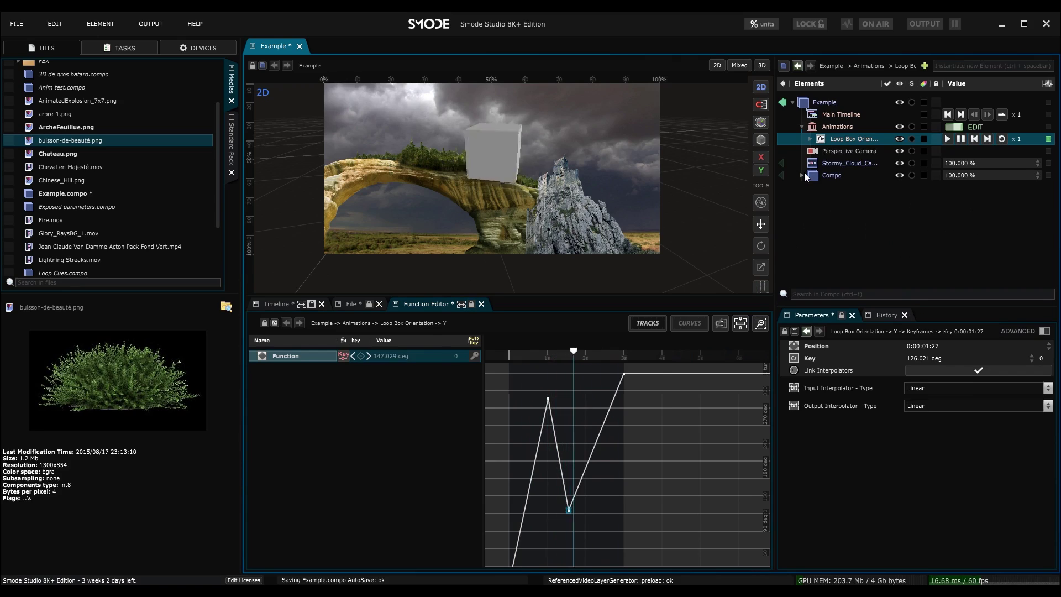